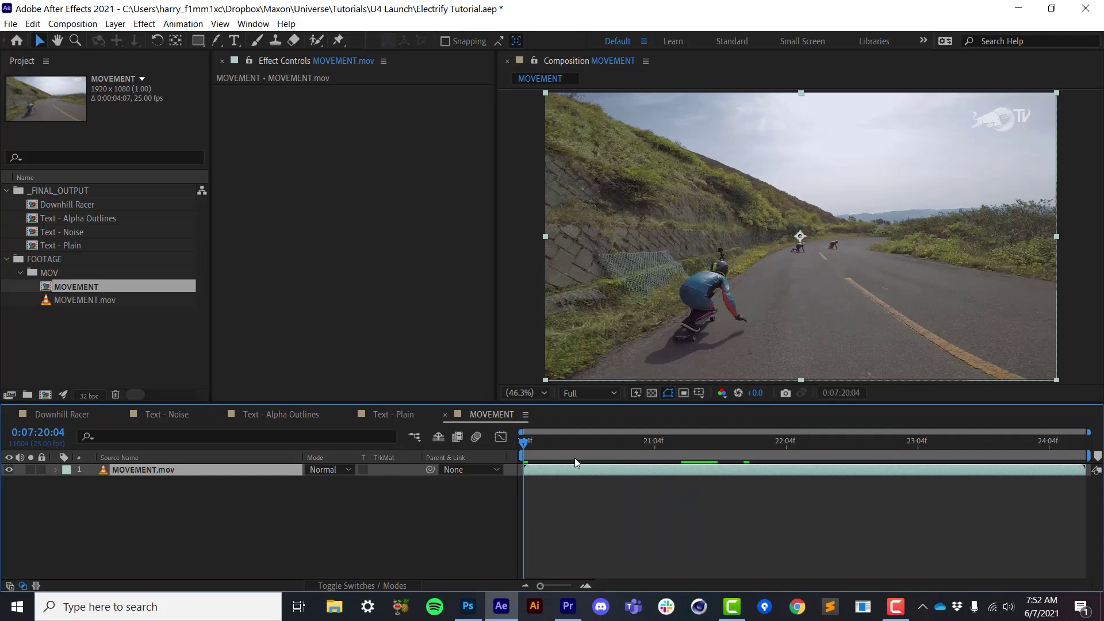
Apply uni.Electrify to the skateboard footage and preview a later frame
{"action": "left_click", "coordinate": [143, 23]}
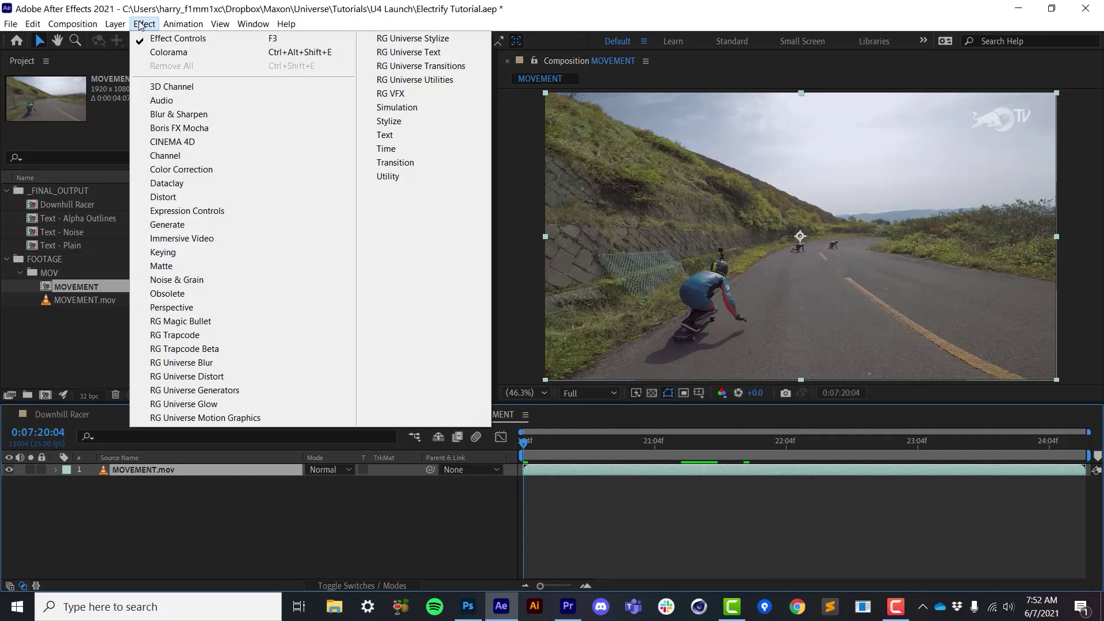
{"action": "mouse_move", "coordinate": [454, 41]}
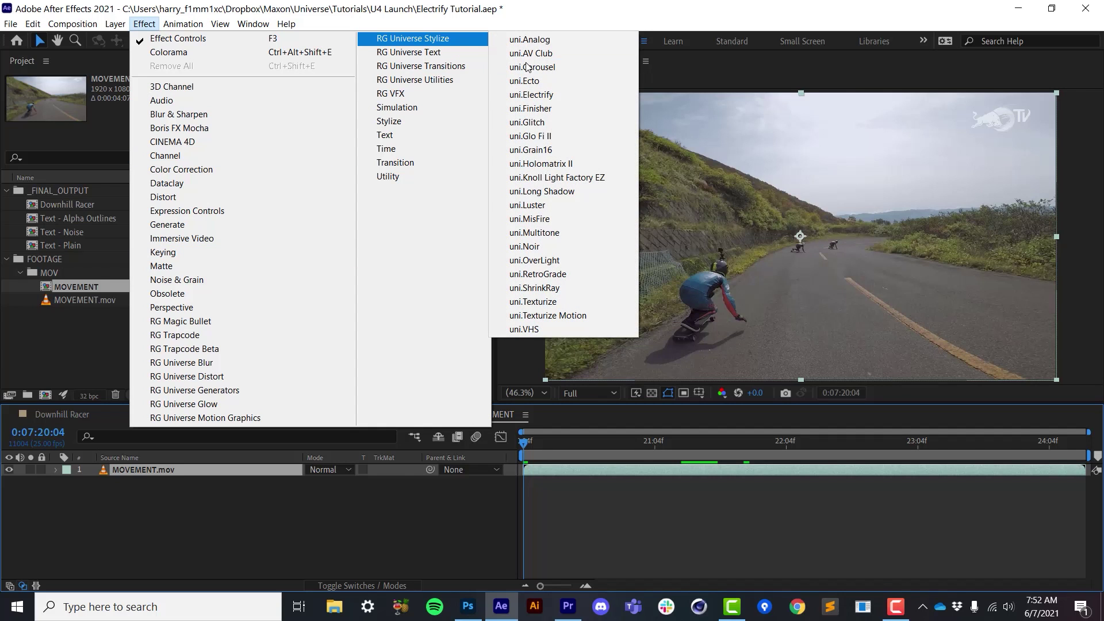
{"action": "left_click", "coordinate": [530, 94]}
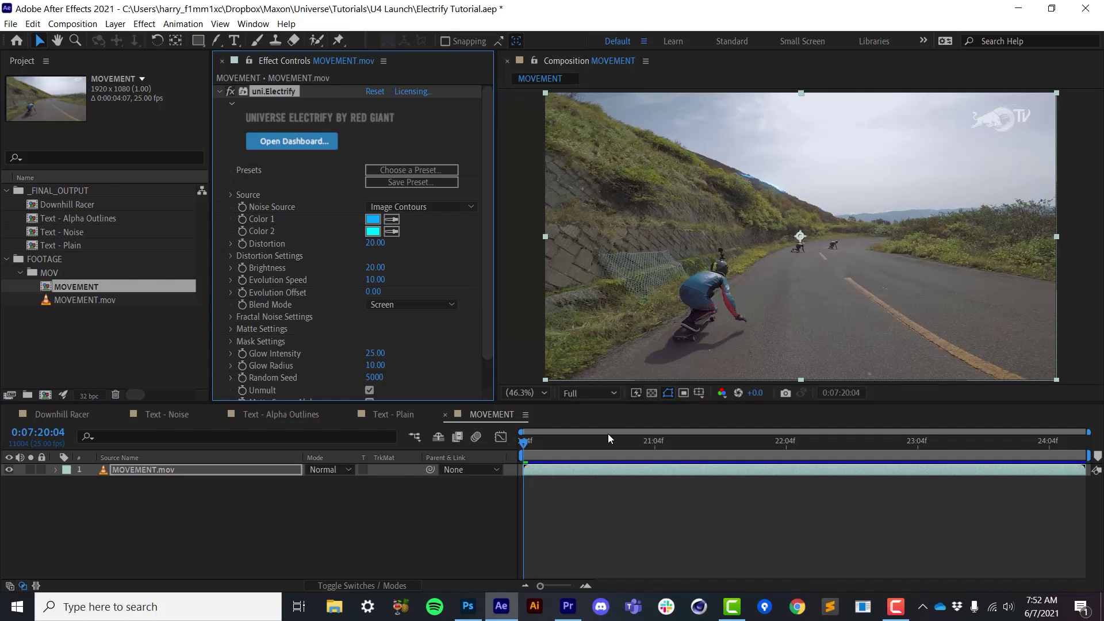
{"action": "left_click_drag", "start_coordinate": [623, 444], "coordinate": [685, 468]}
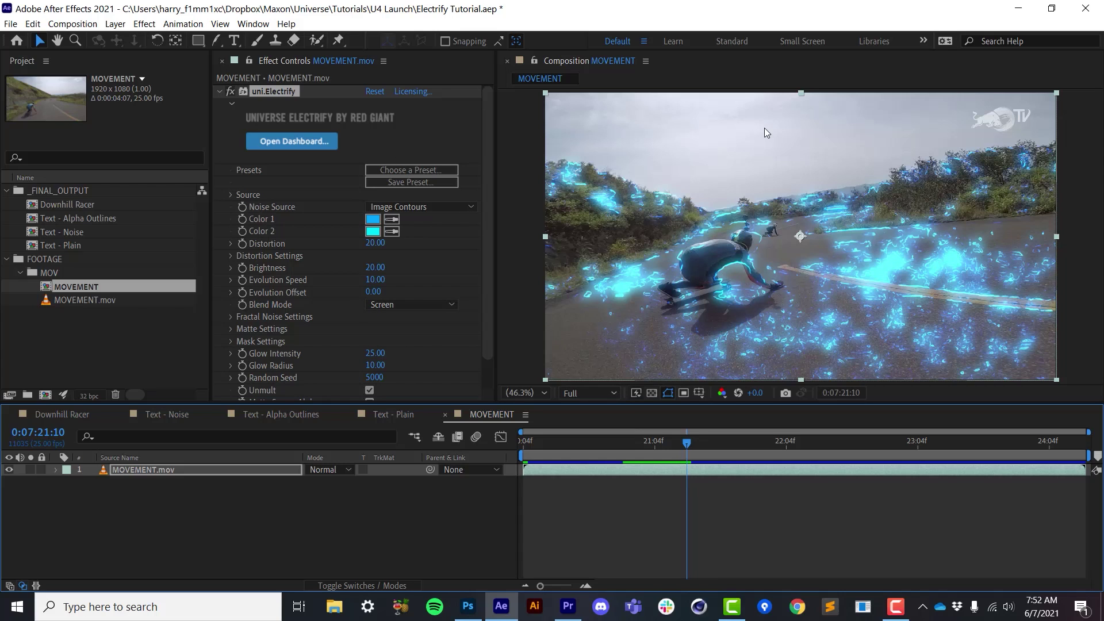
Try Fractal Noise as the noise source, then return it to Image Contours
{"action": "left_click", "coordinate": [398, 209]}
{"action": "left_click", "coordinate": [406, 218]}
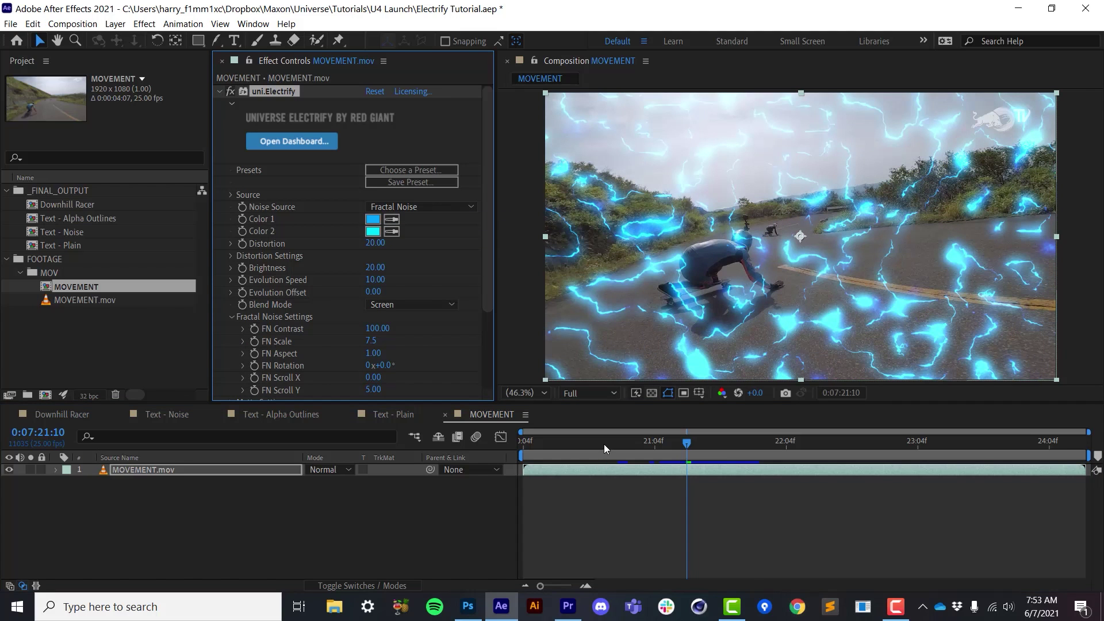
{"action": "left_click_drag", "start_coordinate": [605, 443], "coordinate": [750, 509]}
{"action": "left_click", "coordinate": [368, 205]}
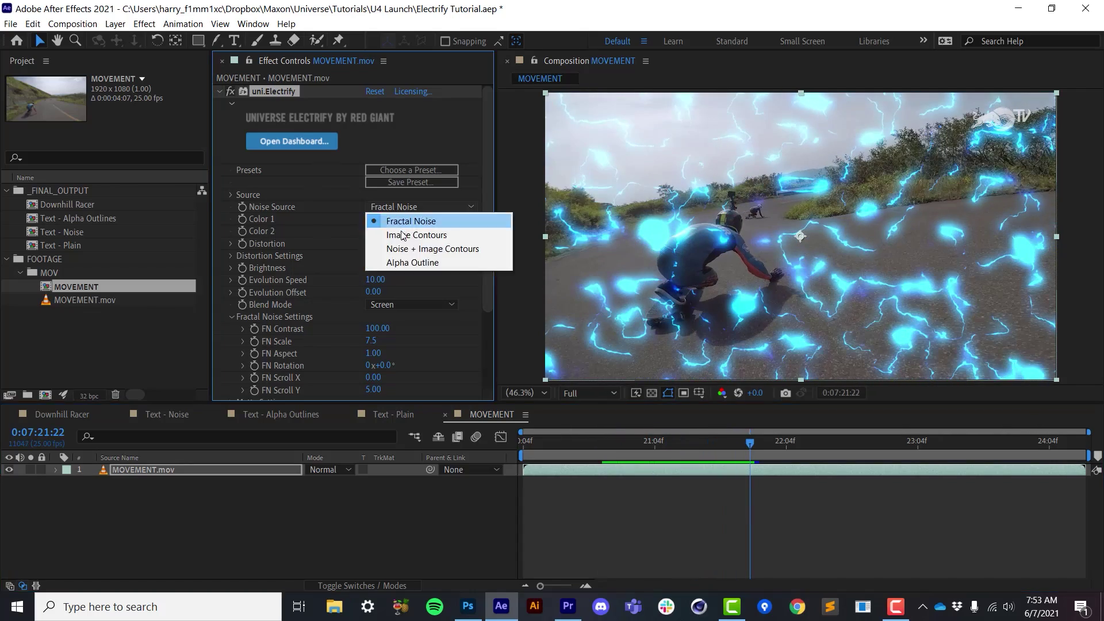
{"action": "left_click", "coordinate": [397, 237]}
{"action": "left_click_drag", "start_coordinate": [705, 456], "coordinate": [702, 480]}
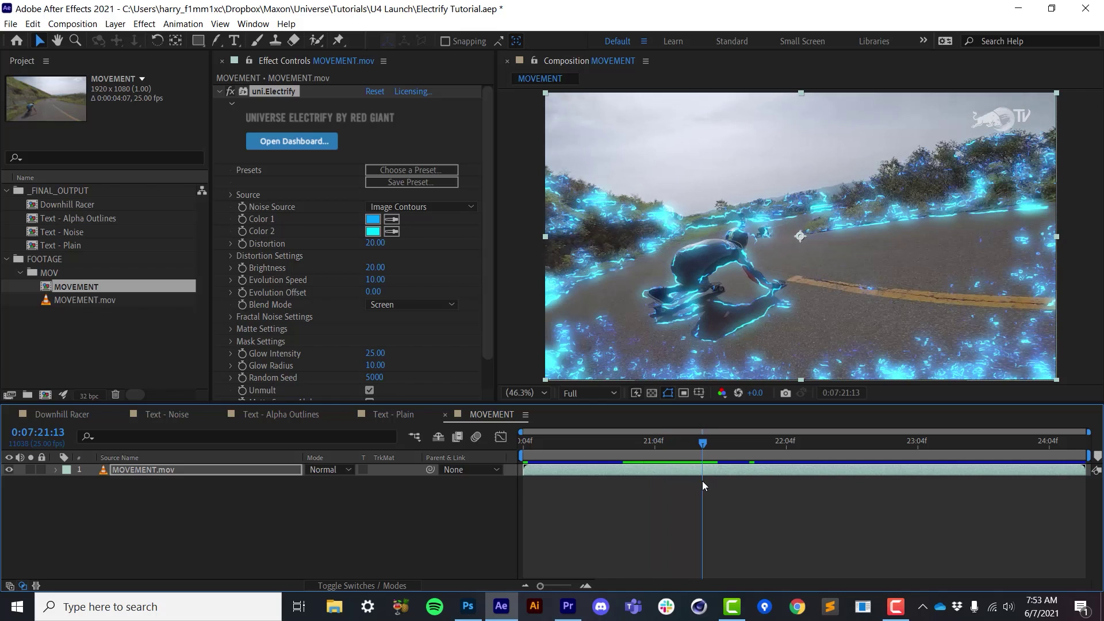
Disable uni.Electrify and apply Colorama with the Ramp Grey preset palette
{"action": "left_click", "coordinate": [219, 92]}
{"action": "left_click", "coordinate": [234, 93]}
{"action": "left_click", "coordinate": [145, 23]}
{"action": "mouse_move", "coordinate": [245, 169]}
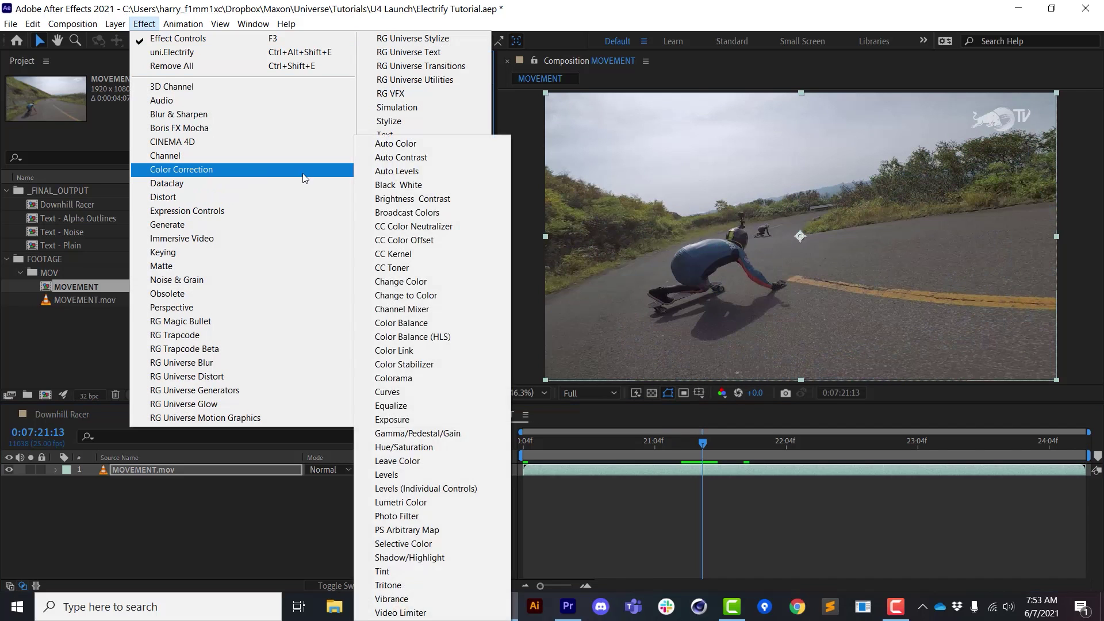
{"action": "left_click", "coordinate": [396, 378]}
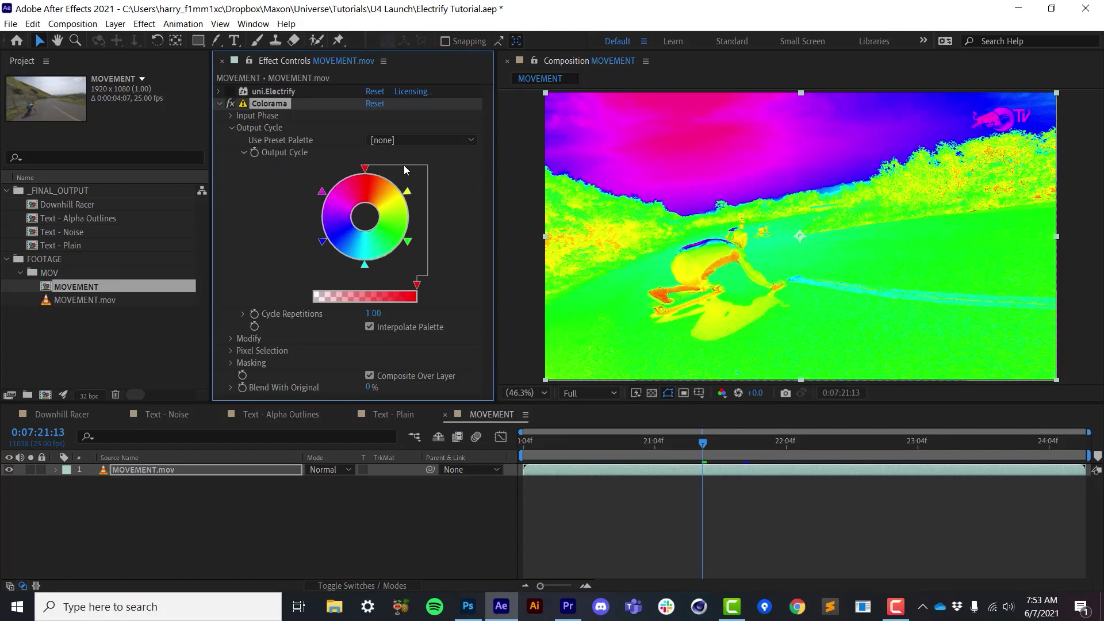
{"action": "left_click", "coordinate": [383, 140]}
{"action": "left_click", "coordinate": [456, 222]}
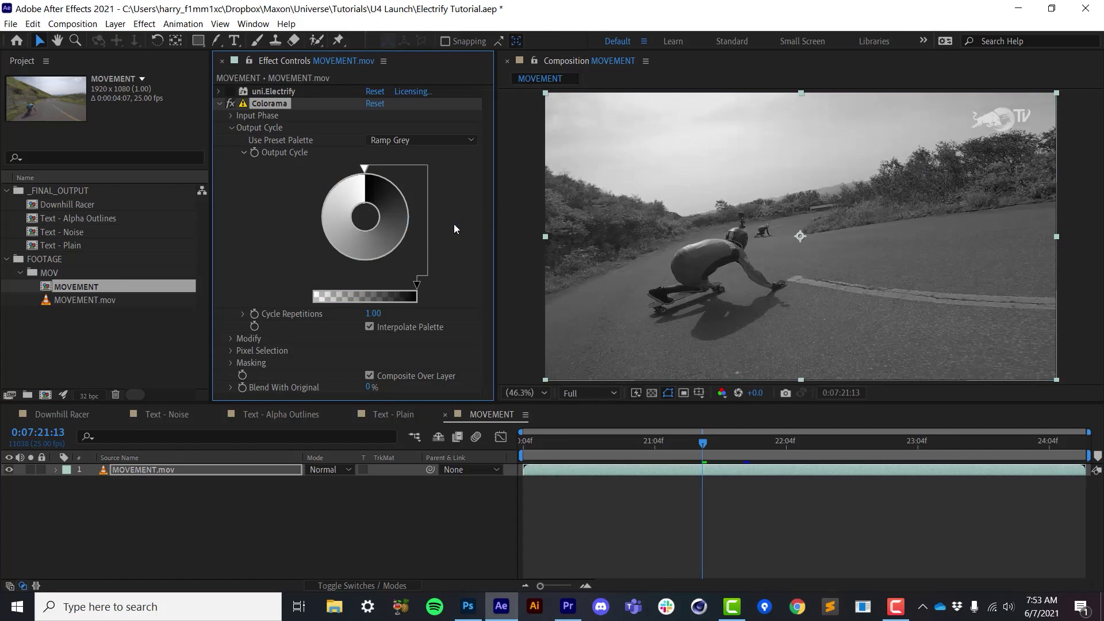
Sweep Colorama's Phase Shift up to about 324°, keeping the Wrap add mode
{"action": "left_click", "coordinate": [231, 116]}
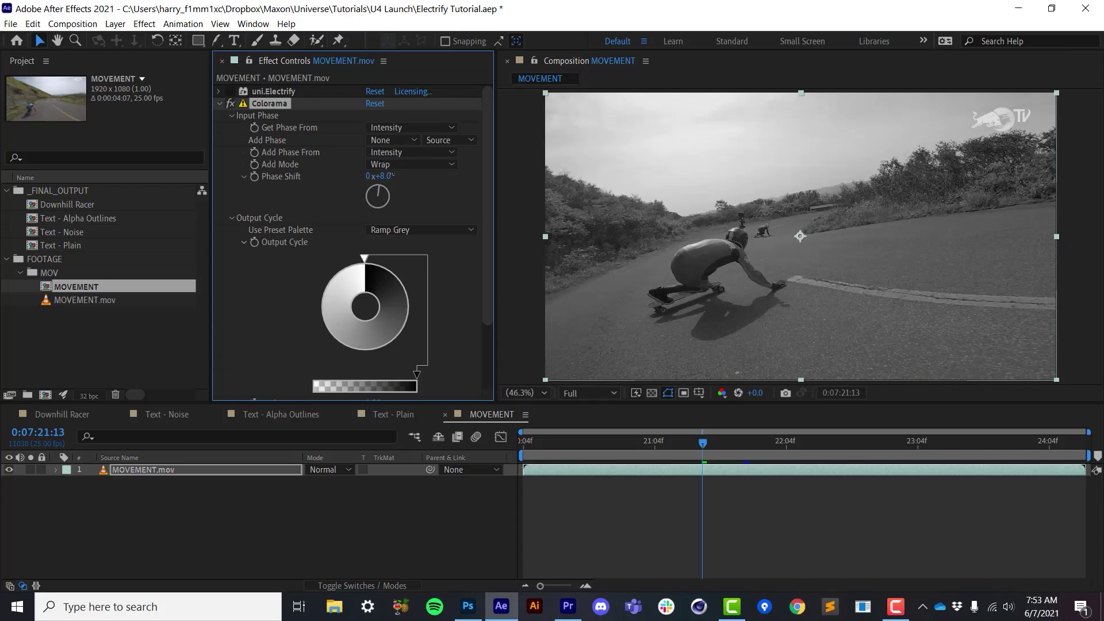
{"action": "mouse_move", "coordinate": [394, 176]}
{"action": "left_mouse_down"}
{"action": "mouse_move", "coordinate": [415, 182]}
{"action": "mouse_move", "coordinate": [397, 178]}
{"action": "mouse_move", "coordinate": [404, 184]}
{"action": "left_mouse_up"}
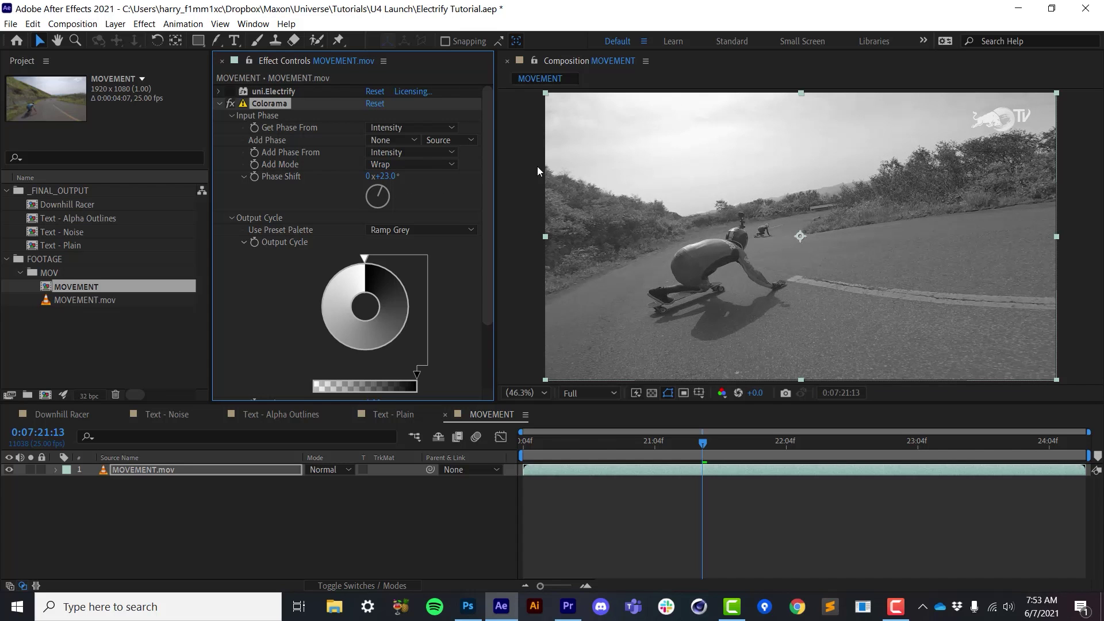
{"action": "left_click_drag", "start_coordinate": [407, 180], "coordinate": [418, 185]}
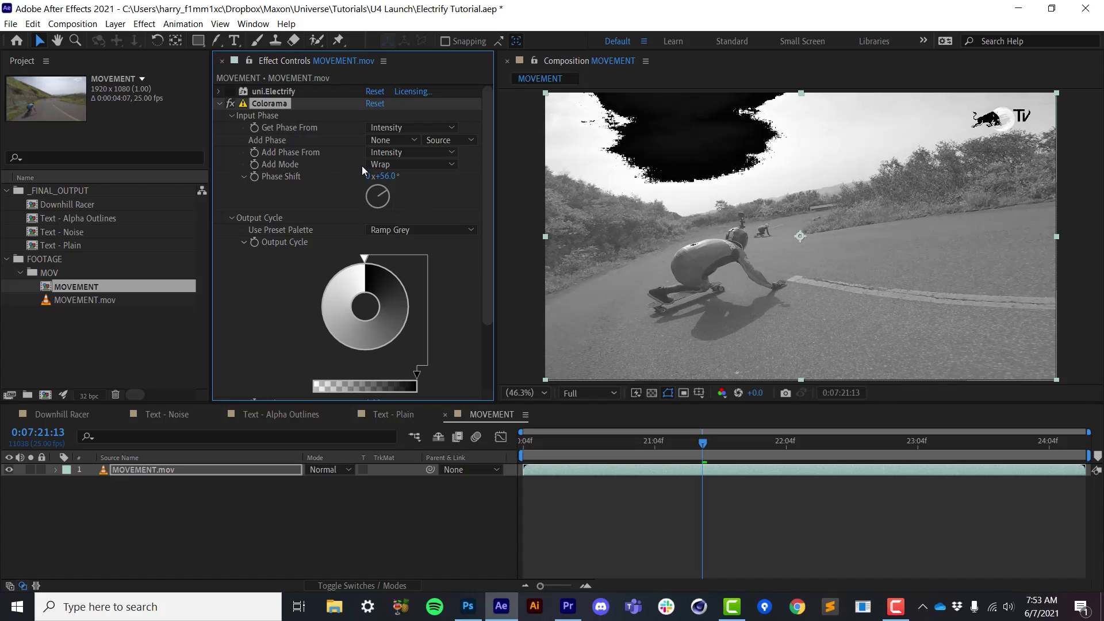
{"action": "left_click", "coordinate": [383, 167]}
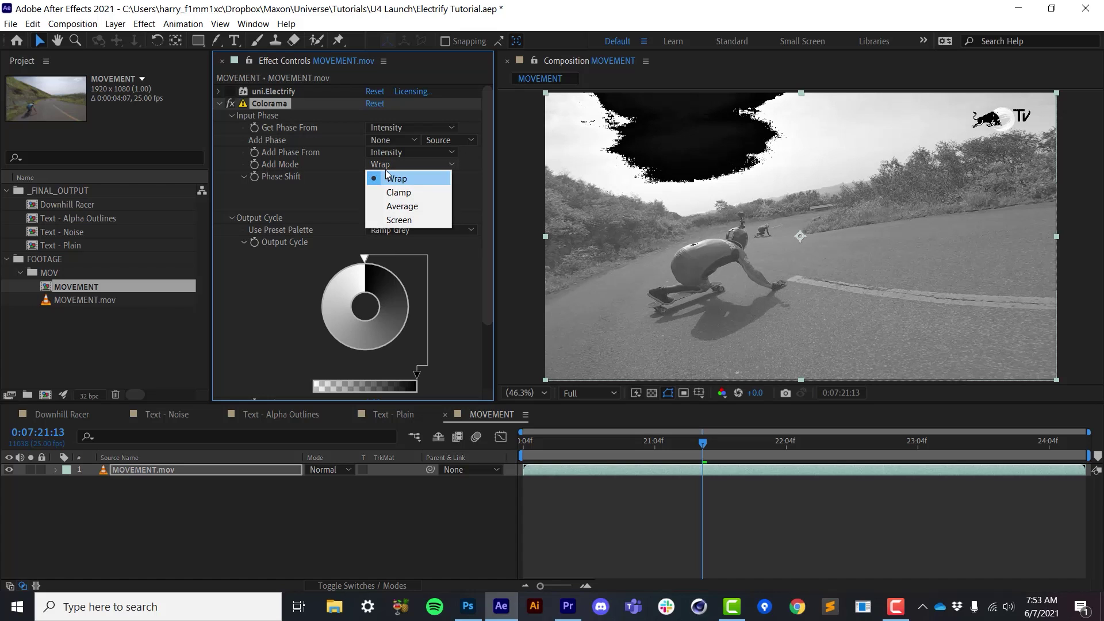
{"action": "left_click", "coordinate": [343, 240]}
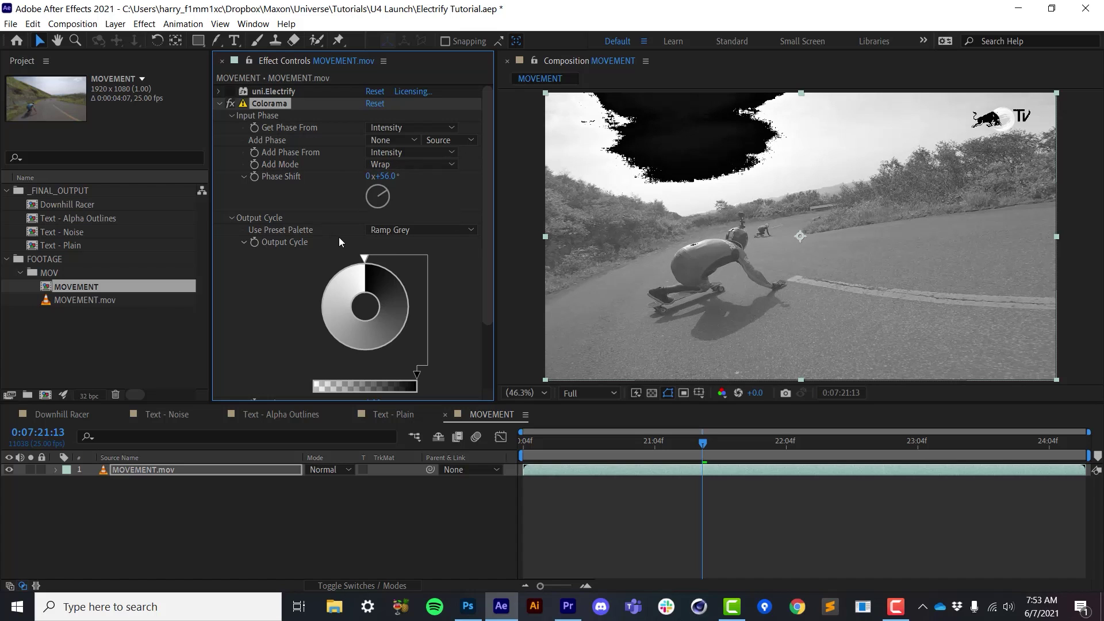
{"action": "left_click", "coordinate": [395, 175]}
{"action": "left_click_drag", "start_coordinate": [394, 177], "coordinate": [565, 199]}
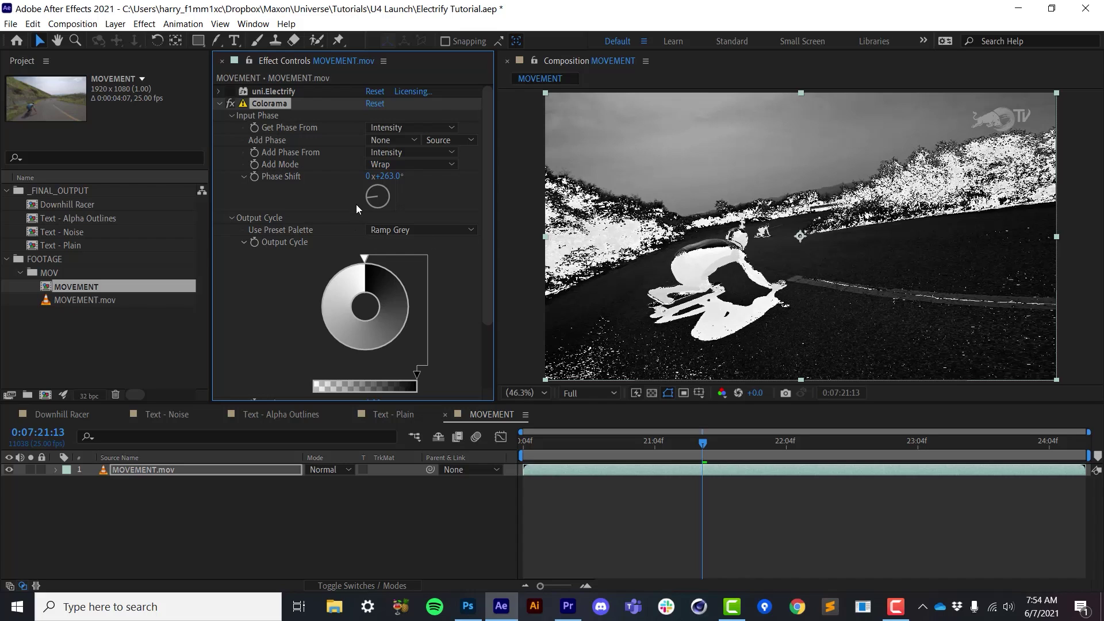
{"action": "left_click_drag", "start_coordinate": [379, 177], "coordinate": [425, 177]}
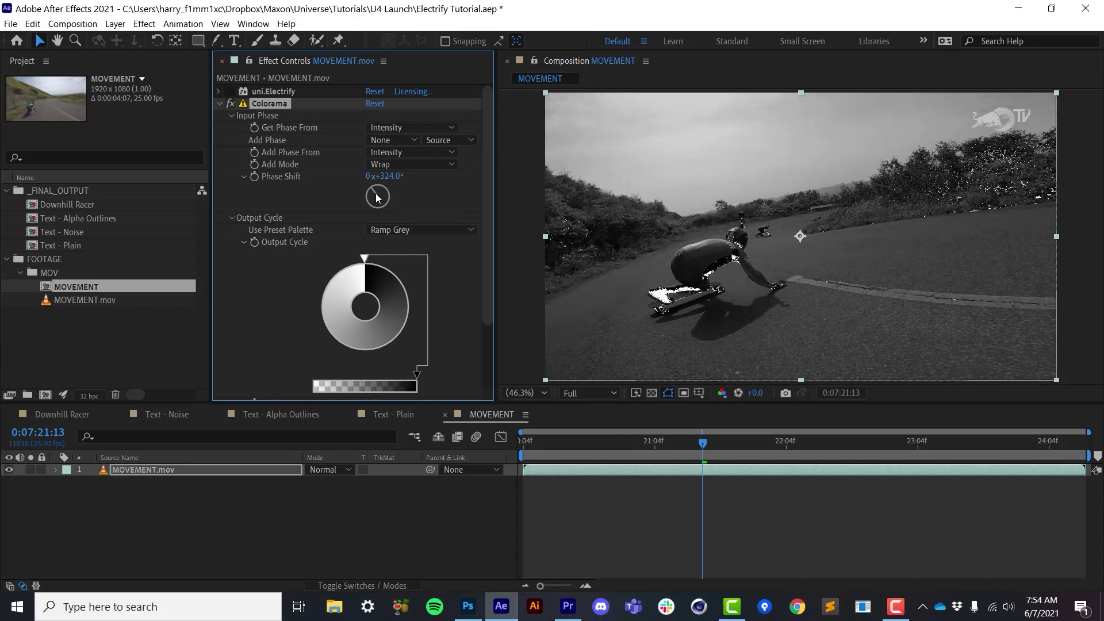
Delete Colorama and turn uni.Electrify back on, previewing frames with lightning arcs
{"action": "key", "text": "Delete"}
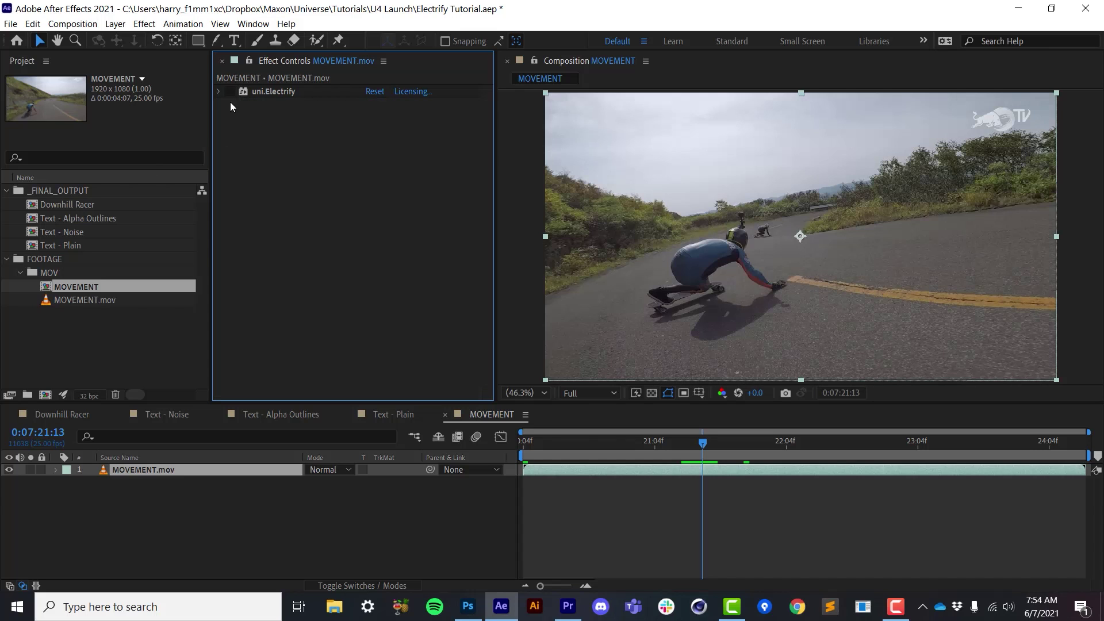
{"action": "left_click", "coordinate": [218, 91]}
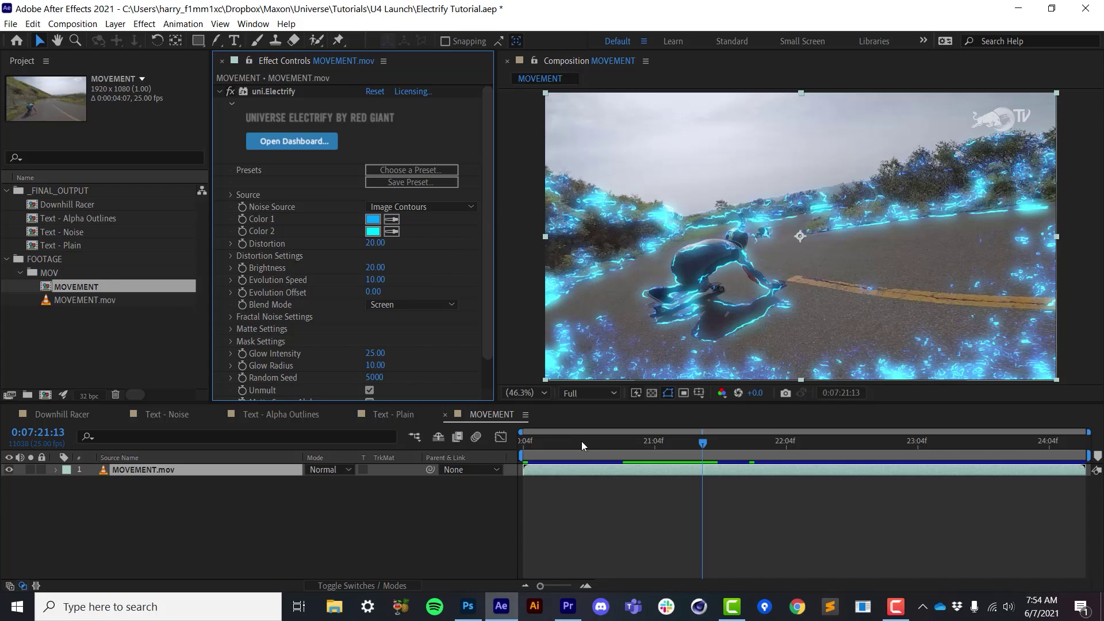
{"action": "left_click_drag", "start_coordinate": [584, 447], "coordinate": [546, 448]}
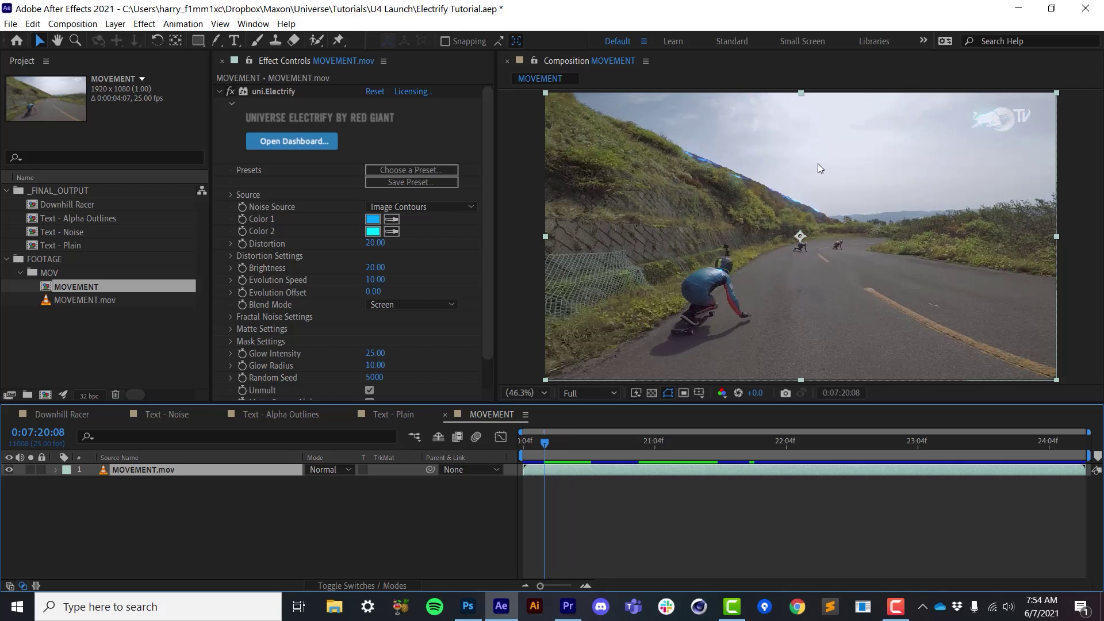
{"action": "left_click_drag", "start_coordinate": [558, 437], "coordinate": [717, 464]}
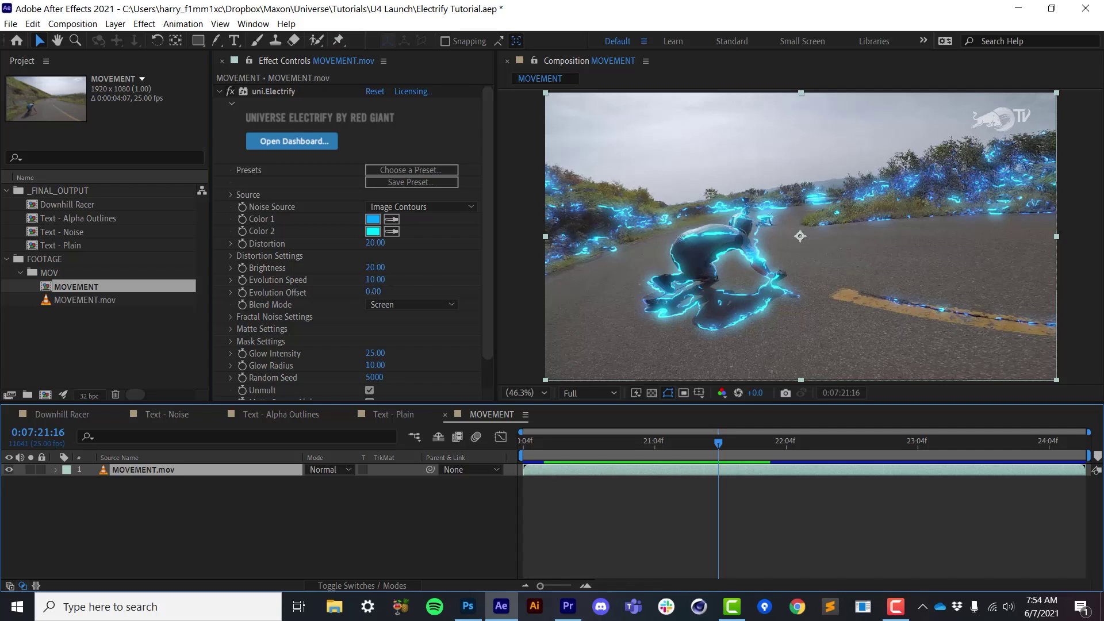
Adjust Electrify's Evolution Offset and lower its Brightness to 12.30
{"action": "left_click", "coordinate": [375, 292]}
{"action": "left_click_drag", "start_coordinate": [375, 292], "coordinate": [387, 297]}
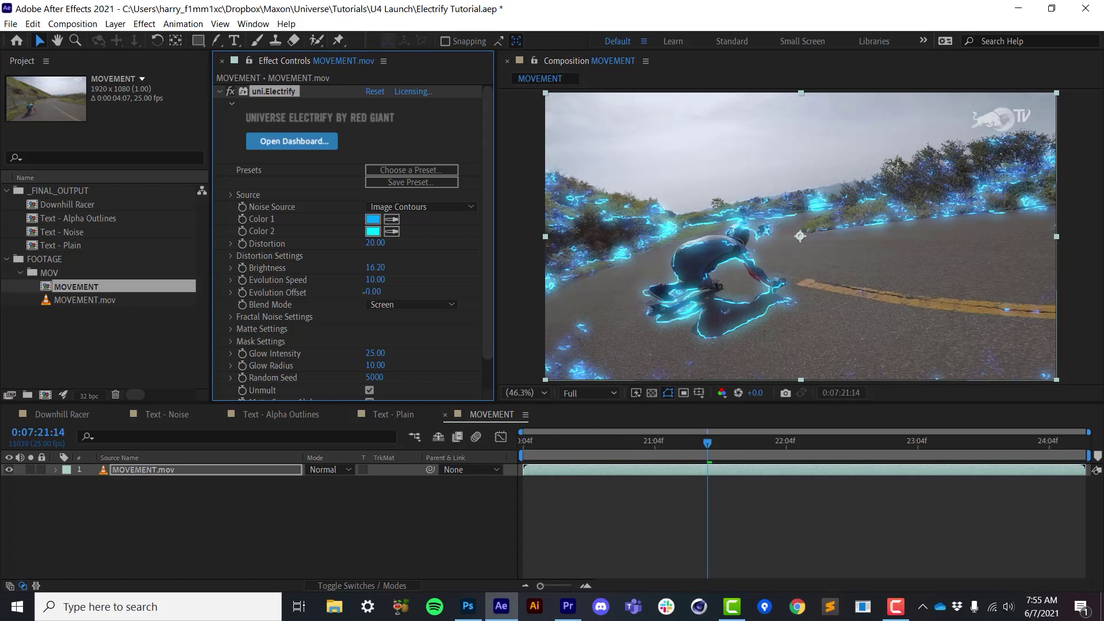
{"action": "left_click_drag", "start_coordinate": [375, 267], "coordinate": [363, 268]}
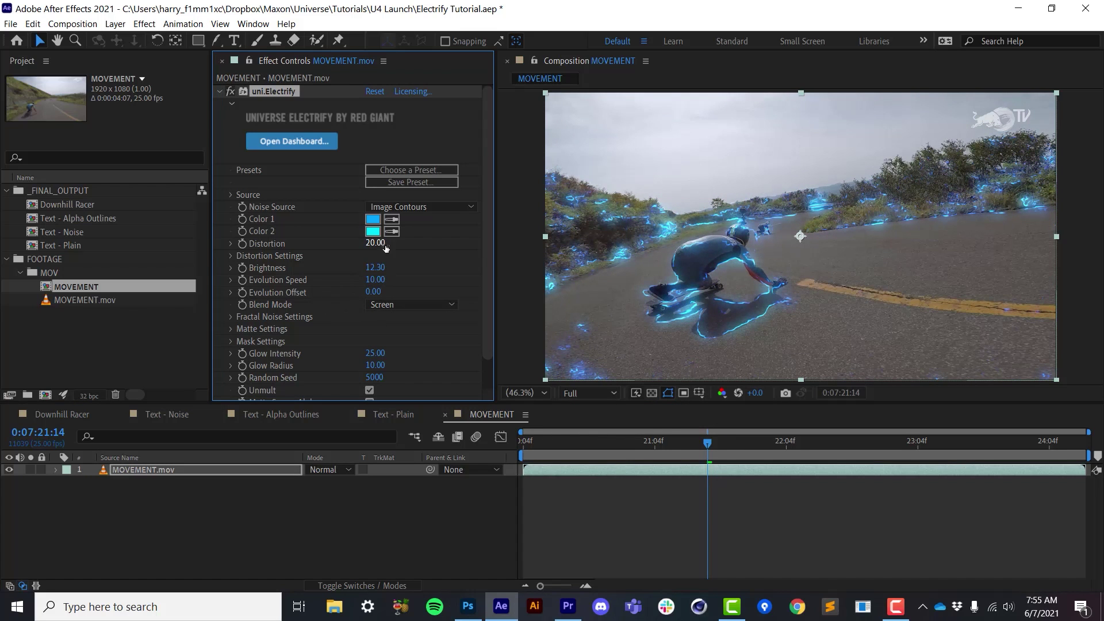
{"action": "left_click_drag", "start_coordinate": [550, 444], "coordinate": [634, 461]}
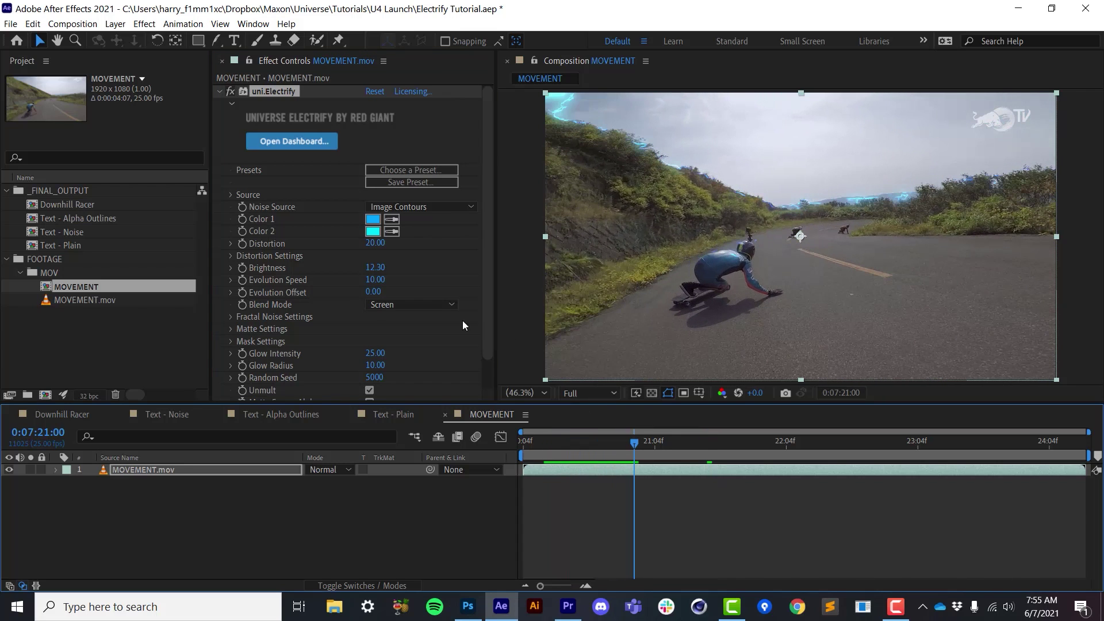
Set Electrify's Distortion to 0 and preview the undistorted glow
{"action": "left_click", "coordinate": [375, 243]}
{"action": "type", "text": "0"}
{"action": "key", "text": "Return"}
{"action": "left_click_drag", "start_coordinate": [664, 447], "coordinate": [711, 463]}
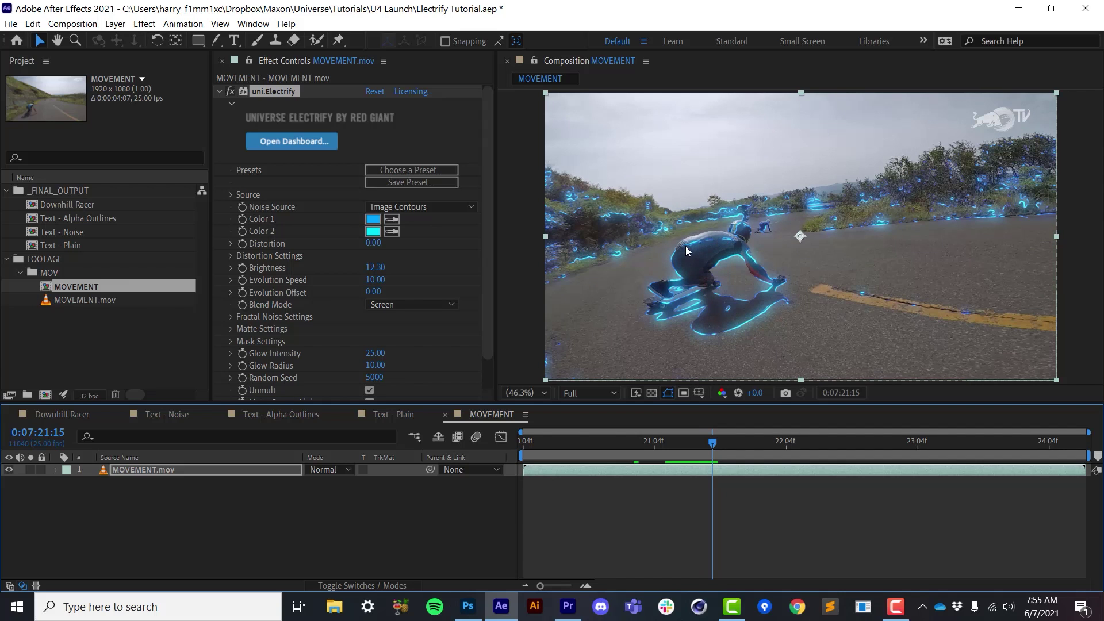
{"action": "mouse_move", "coordinate": [720, 446]}
{"action": "left_mouse_down"}
{"action": "mouse_move", "coordinate": [736, 444]}
{"action": "mouse_move", "coordinate": [723, 446]}
{"action": "left_mouse_up"}
In Distortion Settings, try other octave counts and keep Distortion Octaves at 4
{"action": "left_click", "coordinate": [233, 251]}
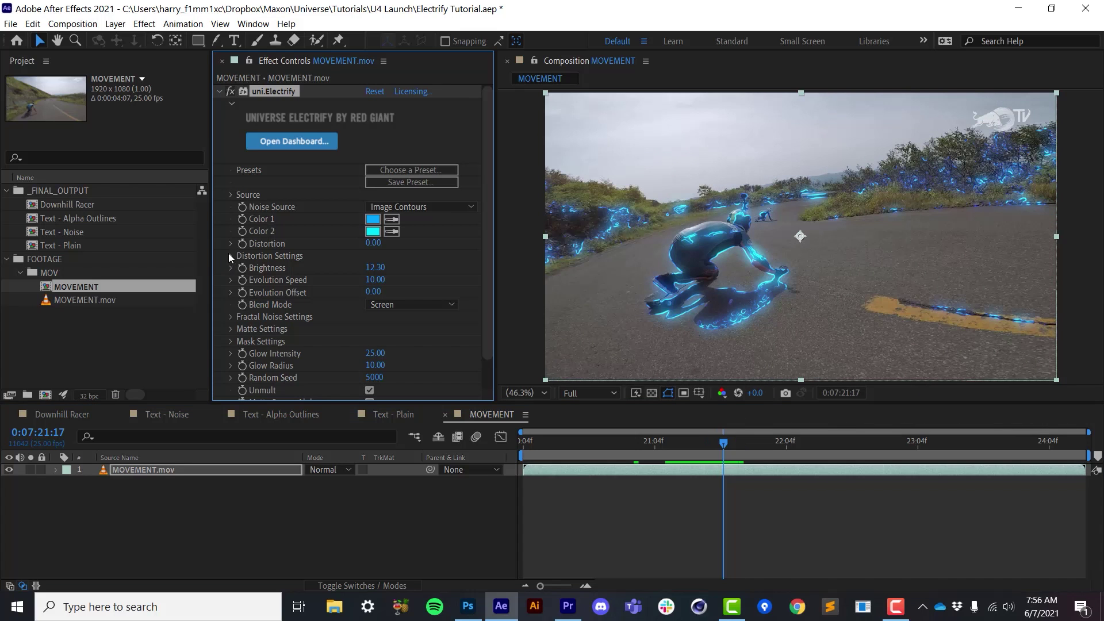
{"action": "left_click", "coordinate": [230, 255]}
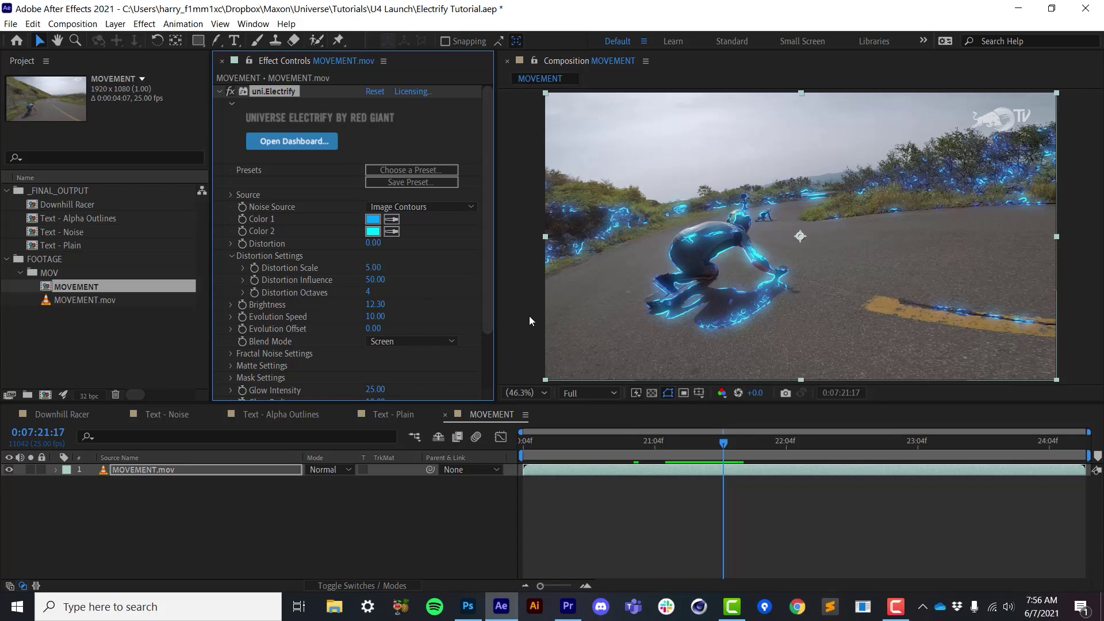
{"action": "left_click_drag", "start_coordinate": [617, 437], "coordinate": [740, 457]}
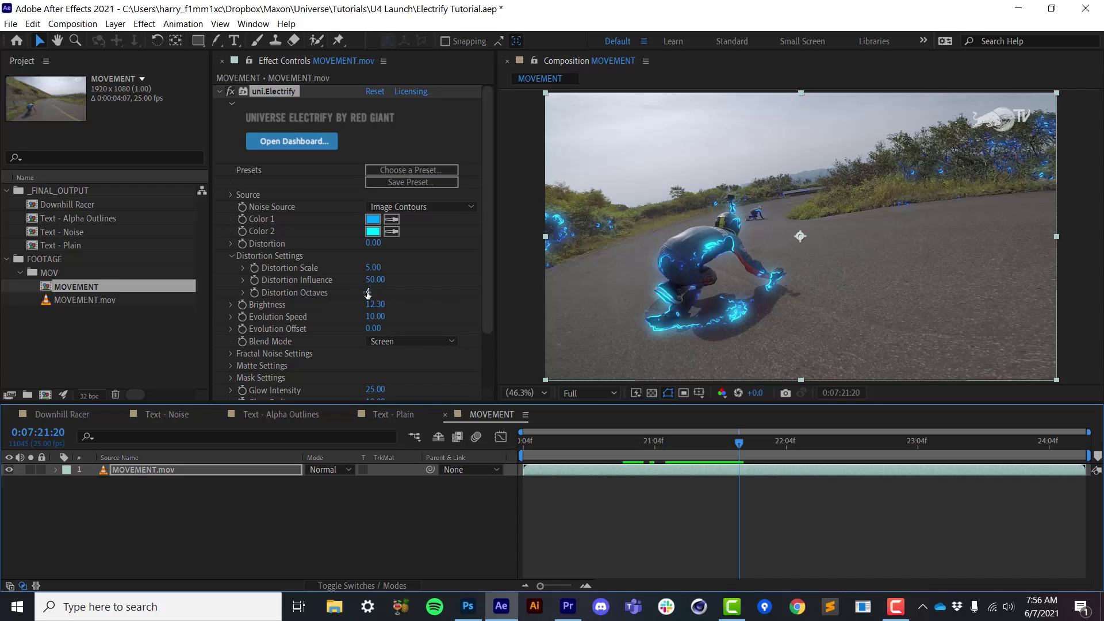
{"action": "left_click_drag", "start_coordinate": [368, 293], "coordinate": [355, 293]}
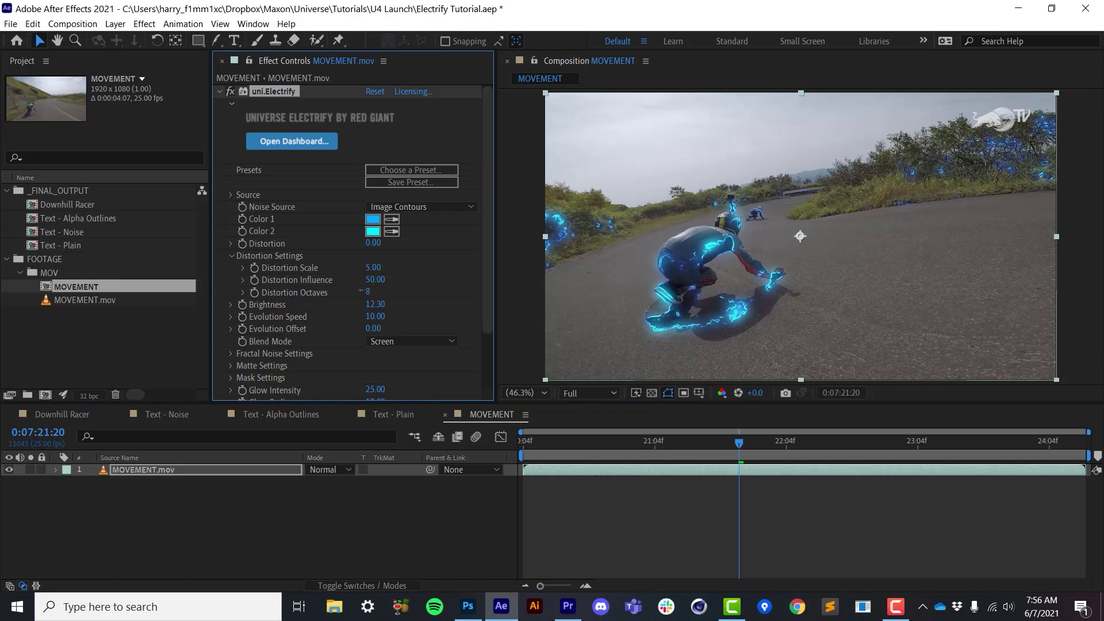
{"action": "left_click", "coordinate": [368, 293]}
{"action": "type", "text": "4"}
{"action": "key", "text": "Return"}
{"action": "left_click_drag", "start_coordinate": [681, 439], "coordinate": [744, 456]}
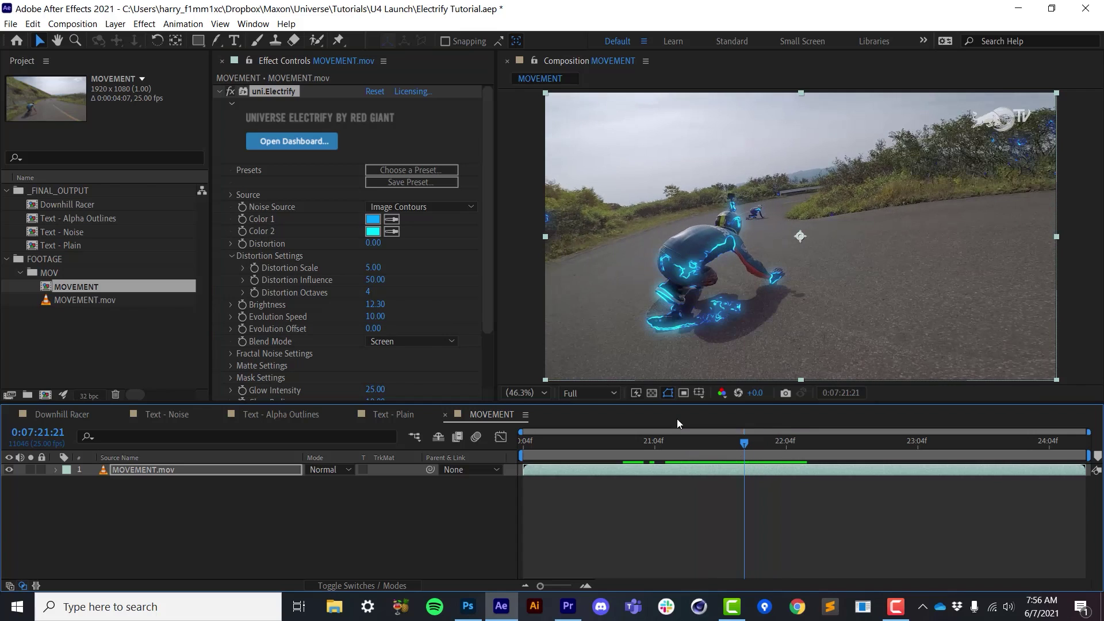
Set Electrify's Distortion to 70 and Distortion Octaves to 6
{"action": "left_click", "coordinate": [372, 243]}
{"action": "type", "text": "70"}
{"action": "key", "text": "Return"}
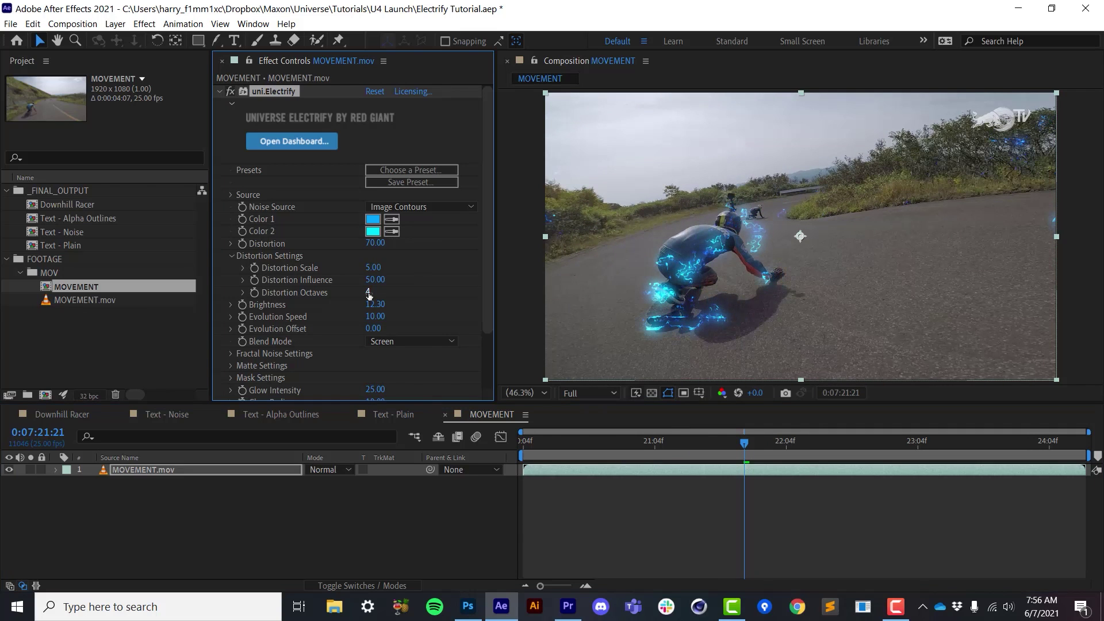
{"action": "left_click_drag", "start_coordinate": [369, 295], "coordinate": [355, 293]}
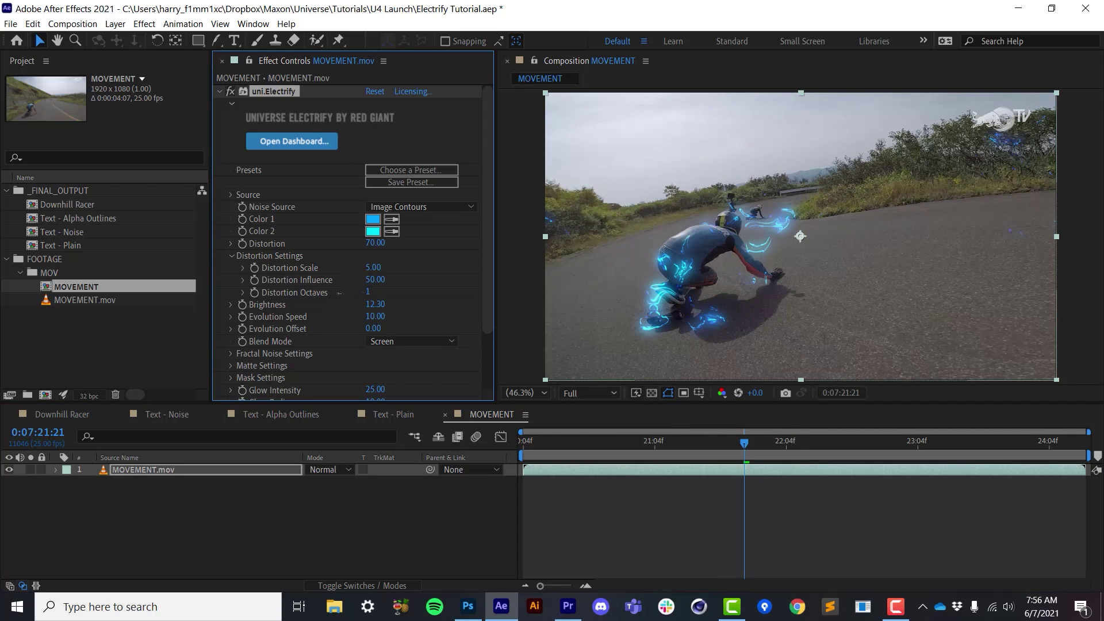
{"action": "left_click", "coordinate": [368, 292]}
{"action": "type", "text": "2"}
{"action": "key", "text": "Up"}
{"action": "key", "text": "Up"}
{"action": "key", "text": "Up"}
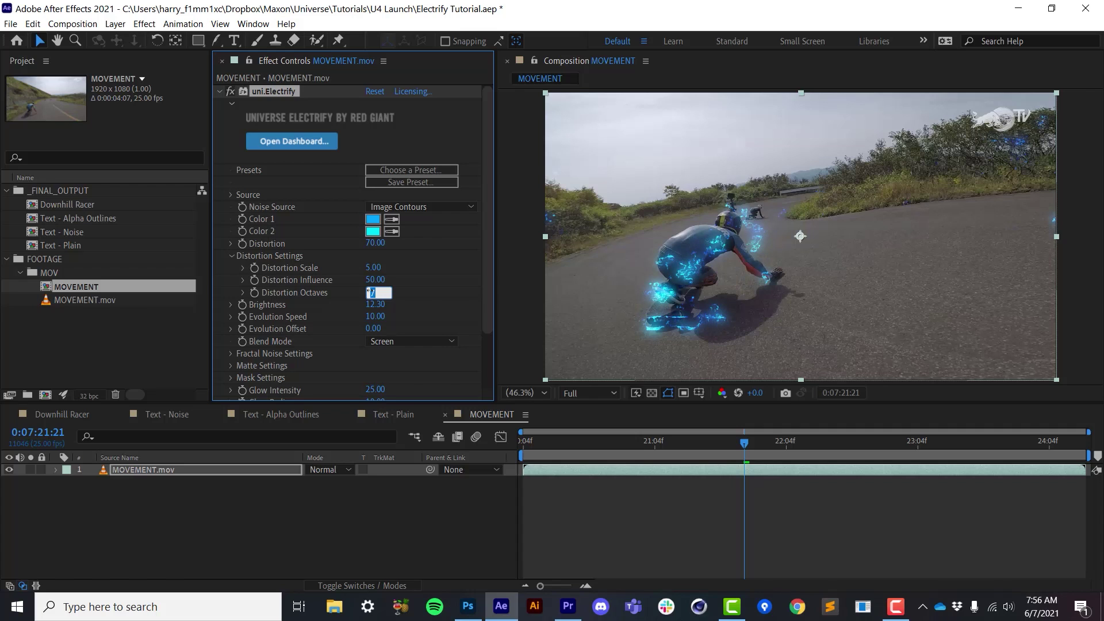
{"action": "key", "text": "Return"}
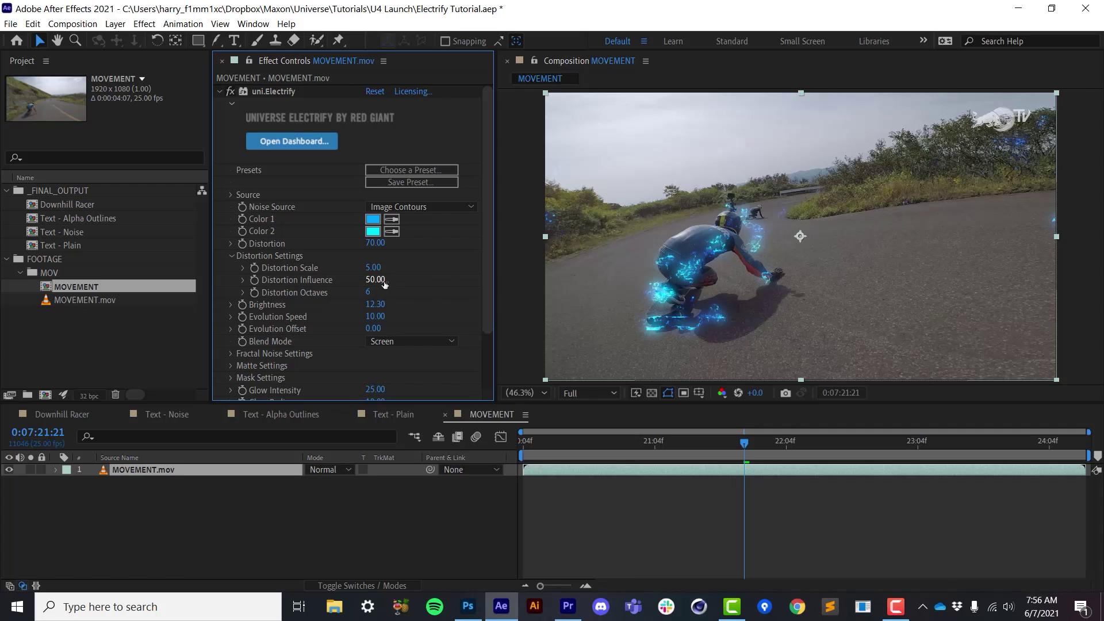
Test Distortion Influence values, entering 39, then return it to 50
{"action": "left_click_drag", "start_coordinate": [377, 282], "coordinate": [336, 279]}
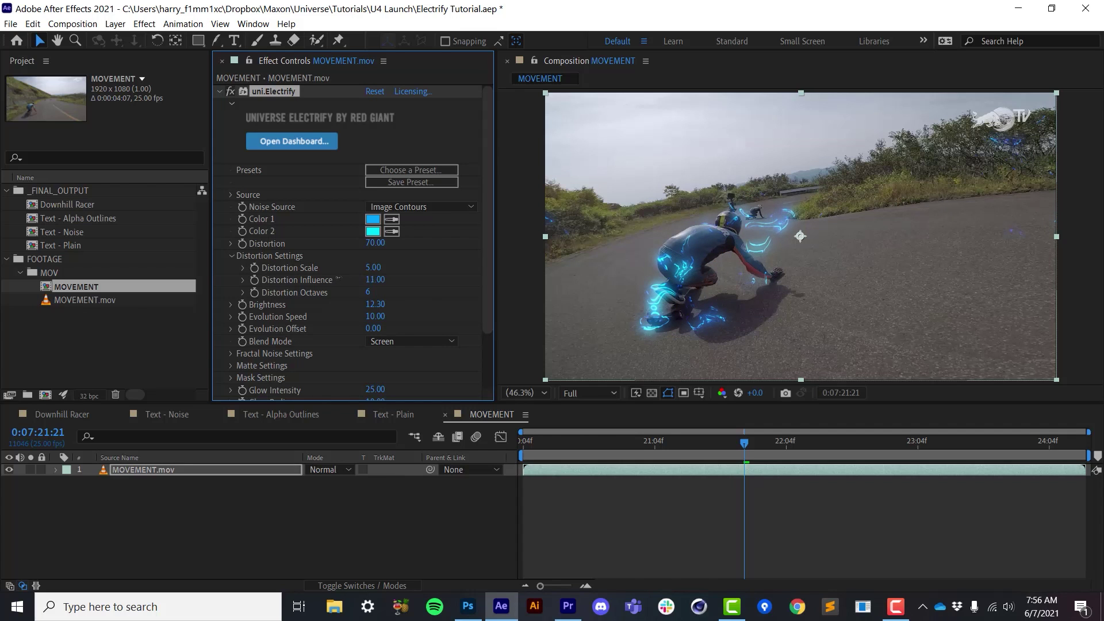
{"action": "left_click_drag", "start_coordinate": [335, 280], "coordinate": [386, 292]}
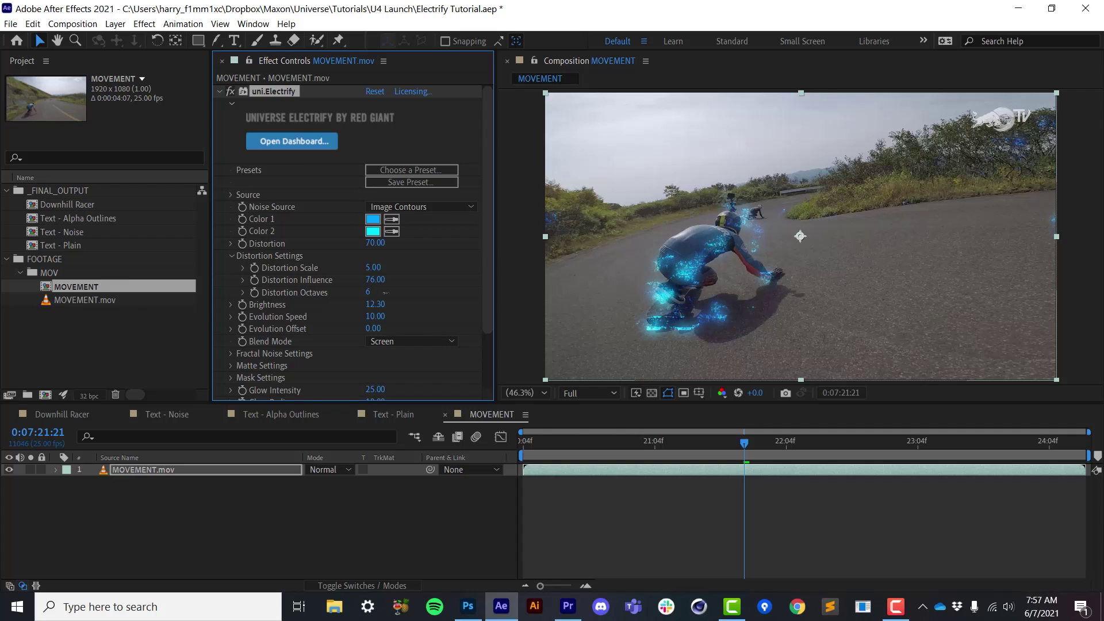
{"action": "left_click", "coordinate": [375, 280]}
{"action": "type", "text": "39"}
{"action": "key", "text": "Return"}
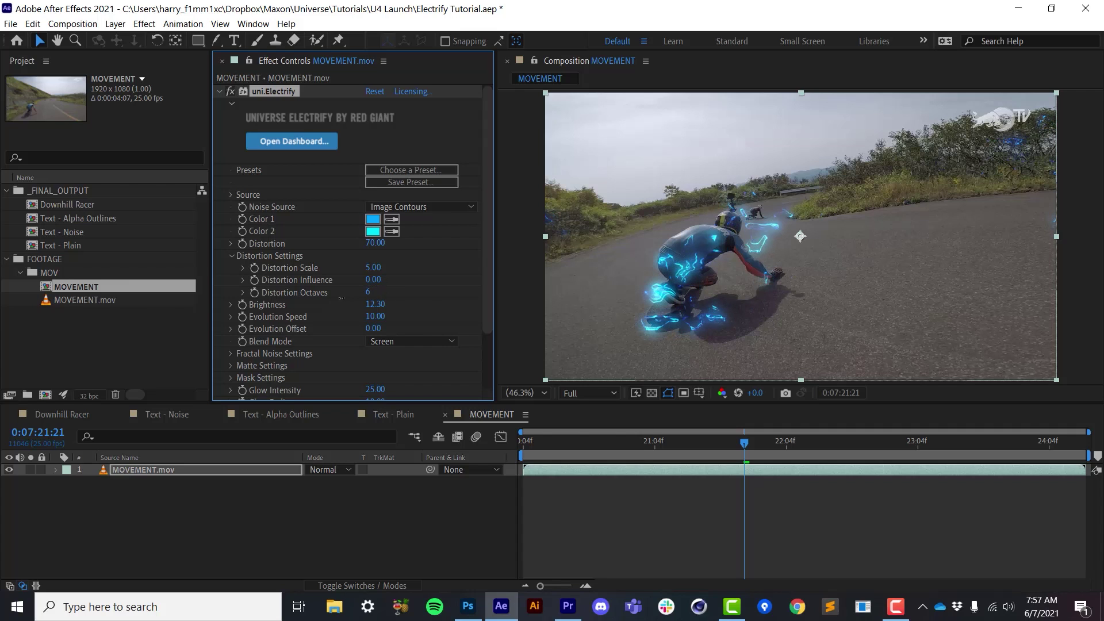
{"action": "left_click_drag", "start_coordinate": [372, 280], "coordinate": [393, 268]}
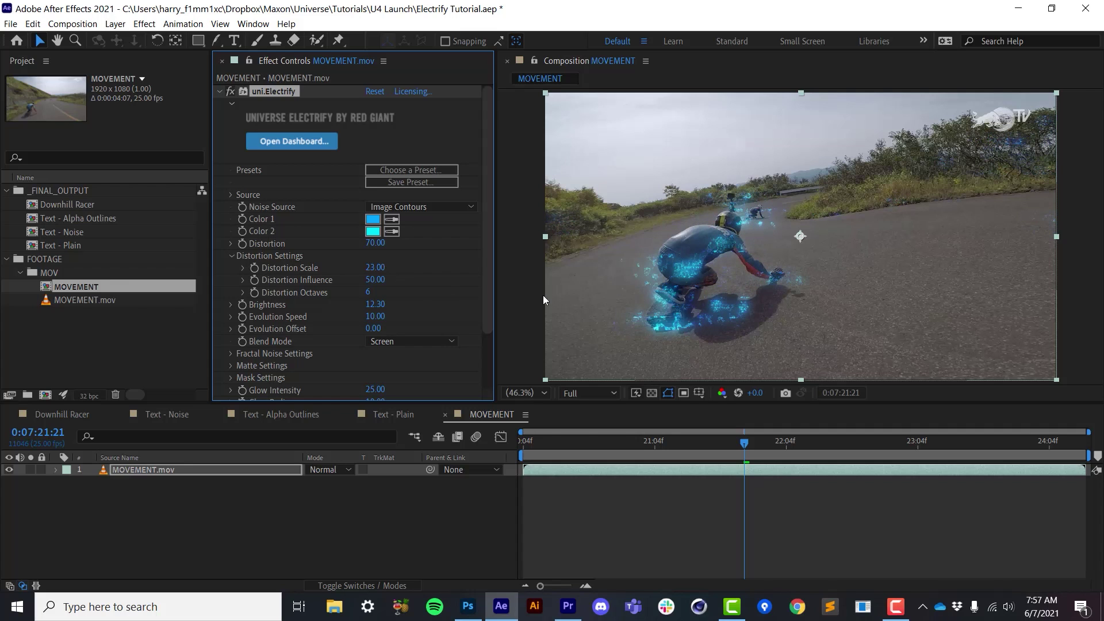
Set Distortion Scale to 20, then reduce it to 1.00 for thinner lightning
{"action": "left_click", "coordinate": [371, 266]}
{"action": "type", "text": "20"}
{"action": "key", "text": "Return"}
{"action": "left_click_drag", "start_coordinate": [375, 267], "coordinate": [357, 260]}
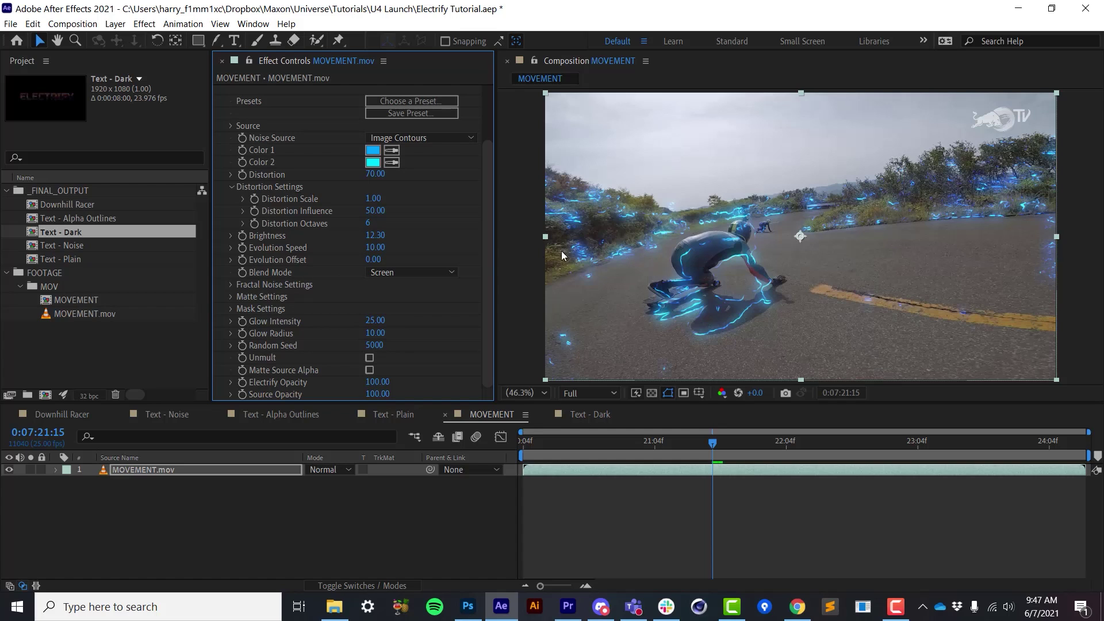
Set Electrify's Blend Mode to None so only the blue lightning shows over black
{"action": "left_click", "coordinate": [443, 272]}
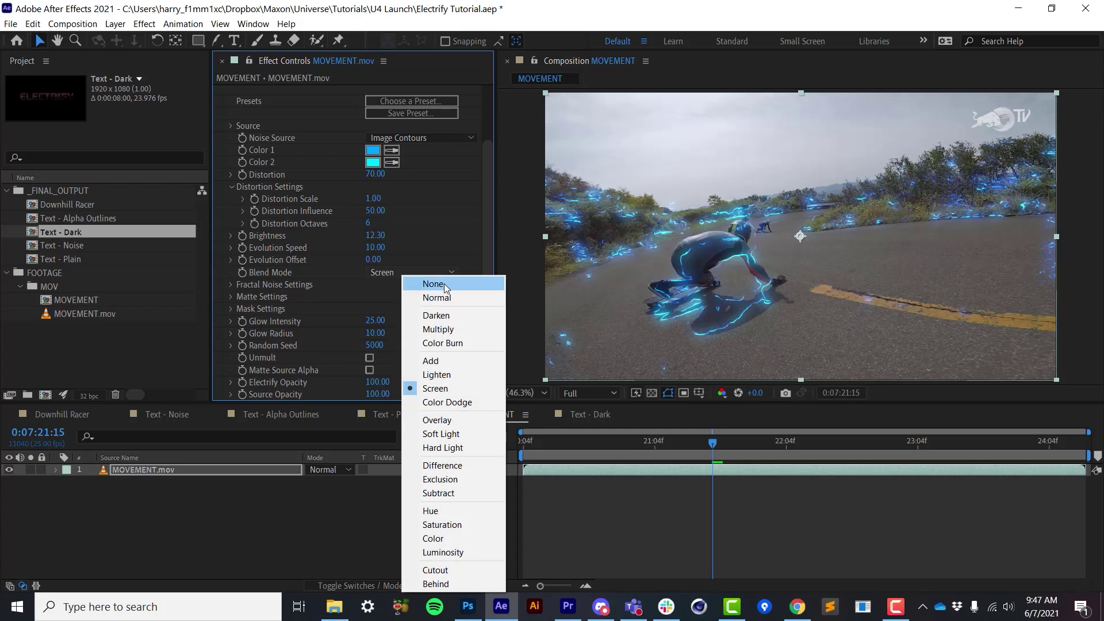
{"action": "left_click", "coordinate": [444, 284]}
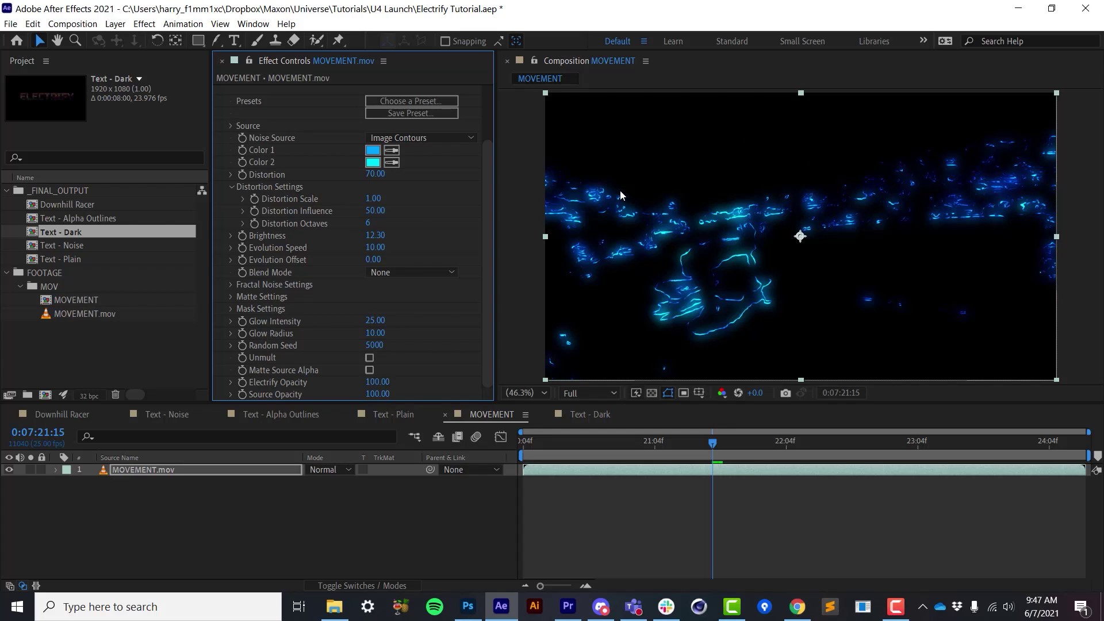
Switch to the Text - Dark composition with the ELECTRIFY title
{"action": "left_click", "coordinate": [575, 413]}
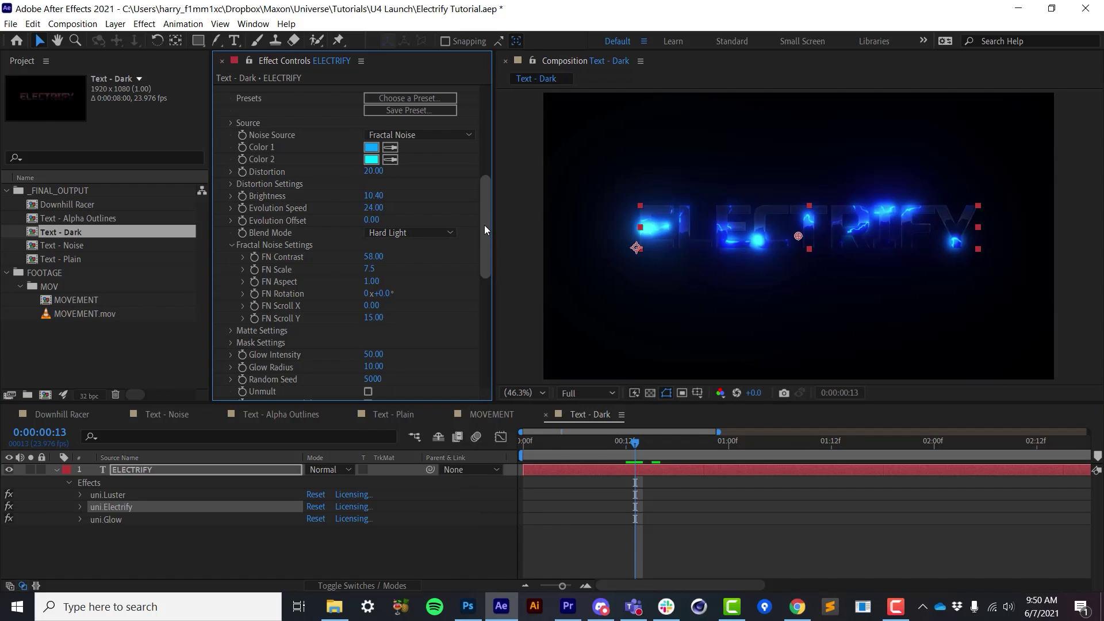
{"action": "scroll", "coordinate": [488, 184], "scroll_direction": "up", "scroll_amount": 1}
{"action": "scroll", "coordinate": [489, 185], "scroll_direction": "up", "scroll_amount": 3}
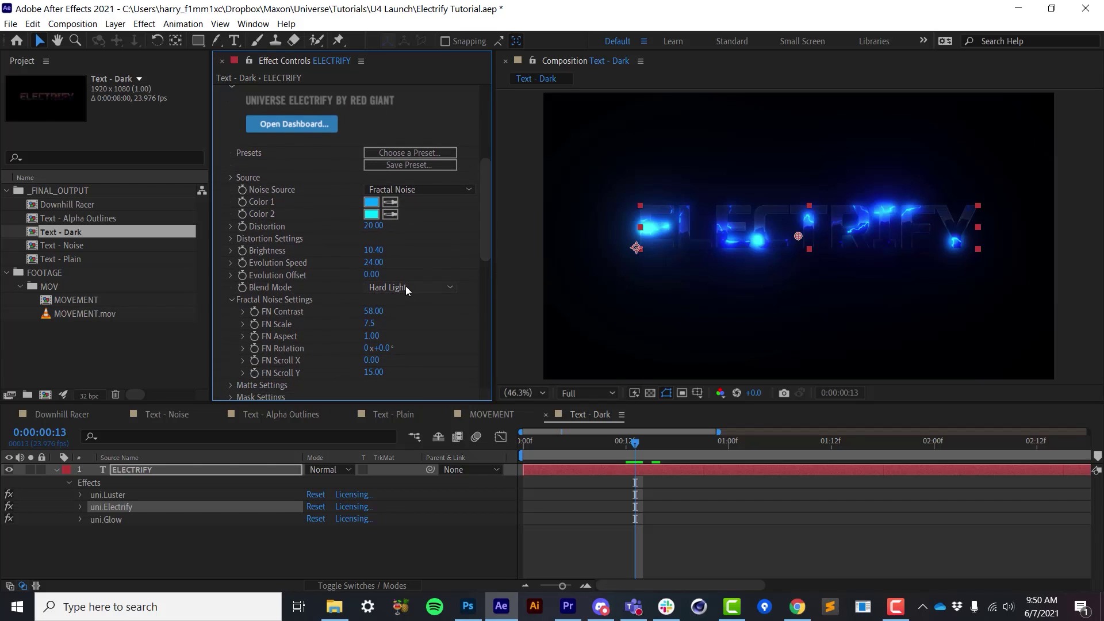
Compare the title lightning with Blend Mode None, then restore Hard Light
{"action": "left_click", "coordinate": [406, 288]}
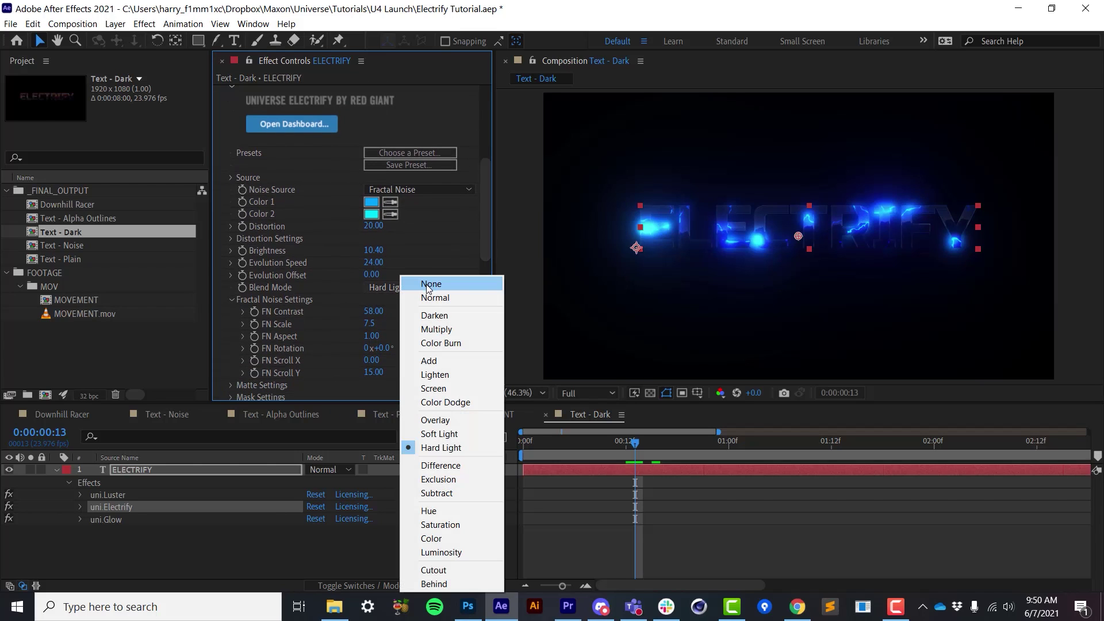
{"action": "left_click", "coordinate": [429, 284]}
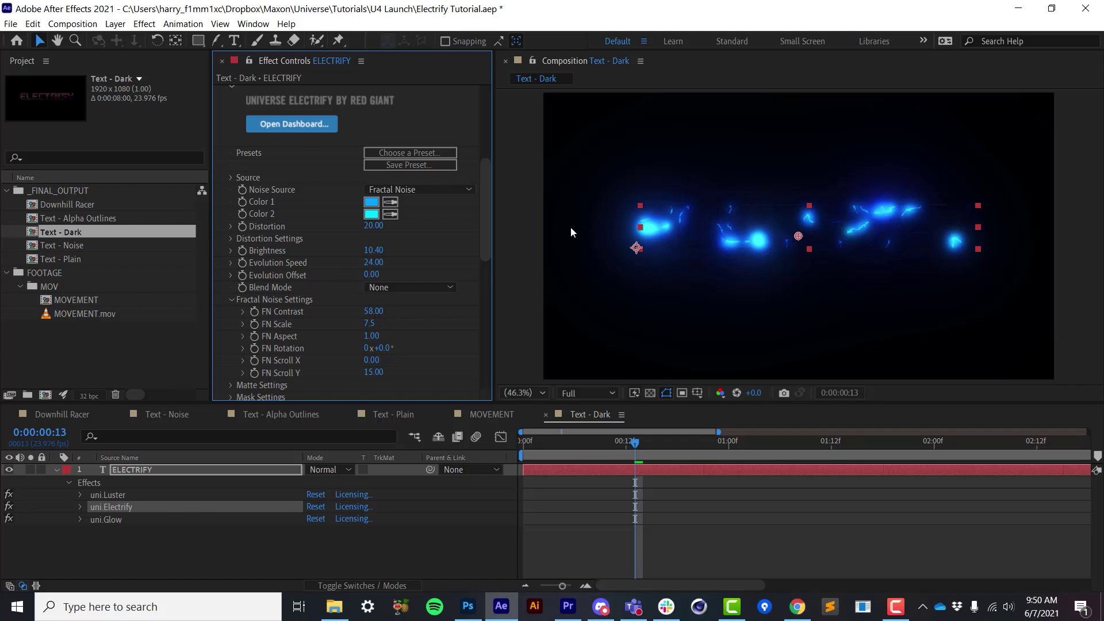
{"action": "left_click", "coordinate": [398, 290]}
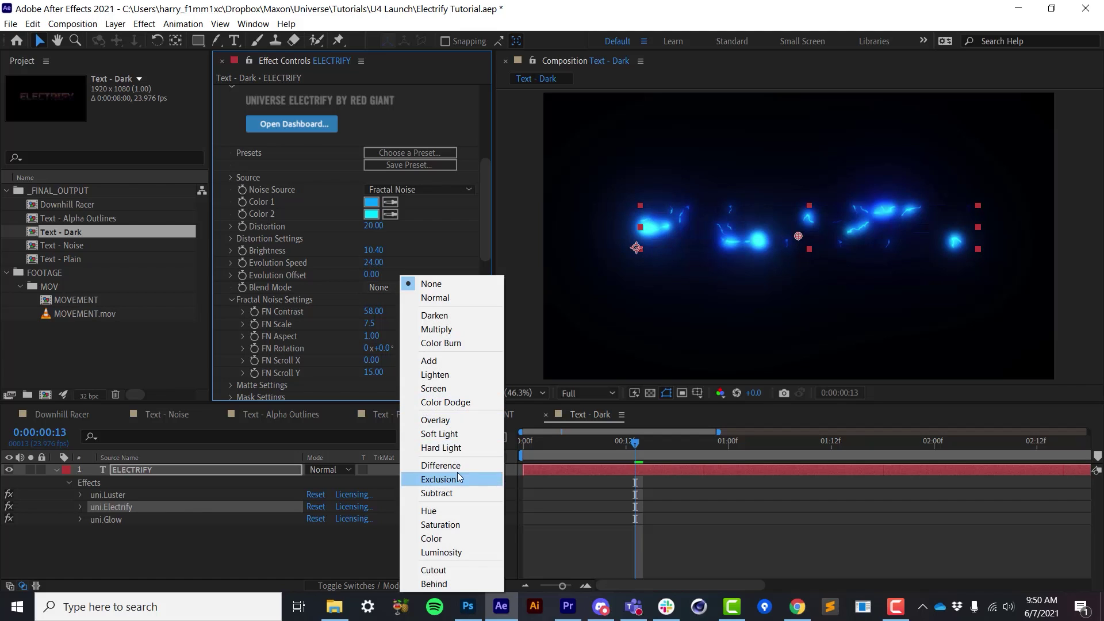
{"action": "left_click", "coordinate": [457, 449]}
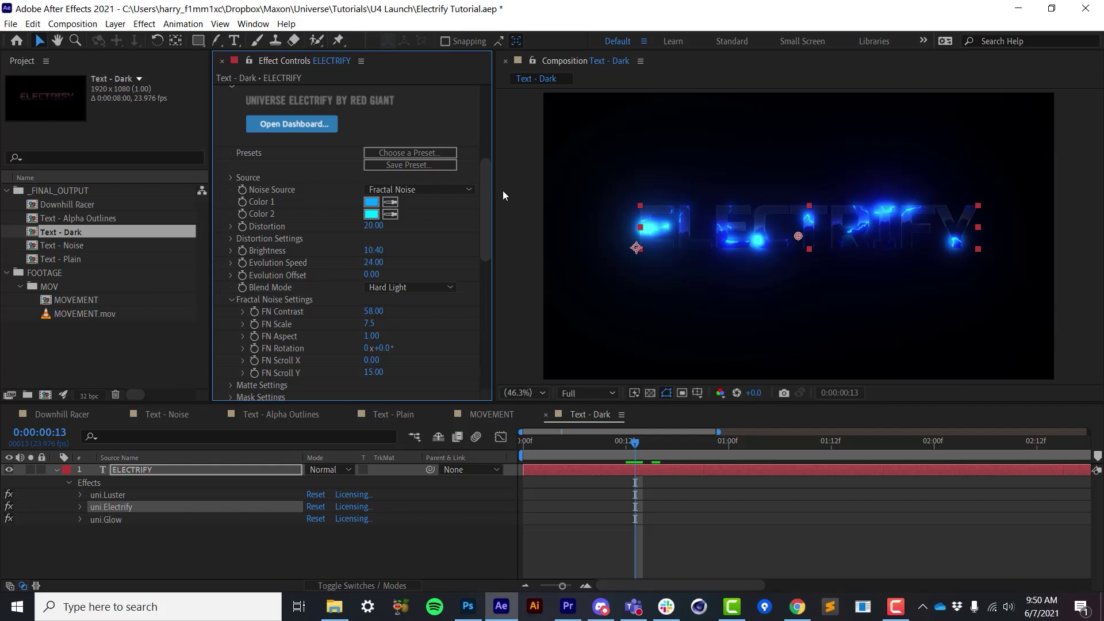
Compare Unmult on and off for the title lightning, leaving it off
{"action": "scroll", "coordinate": [487, 194], "scroll_direction": "down", "scroll_amount": 10}
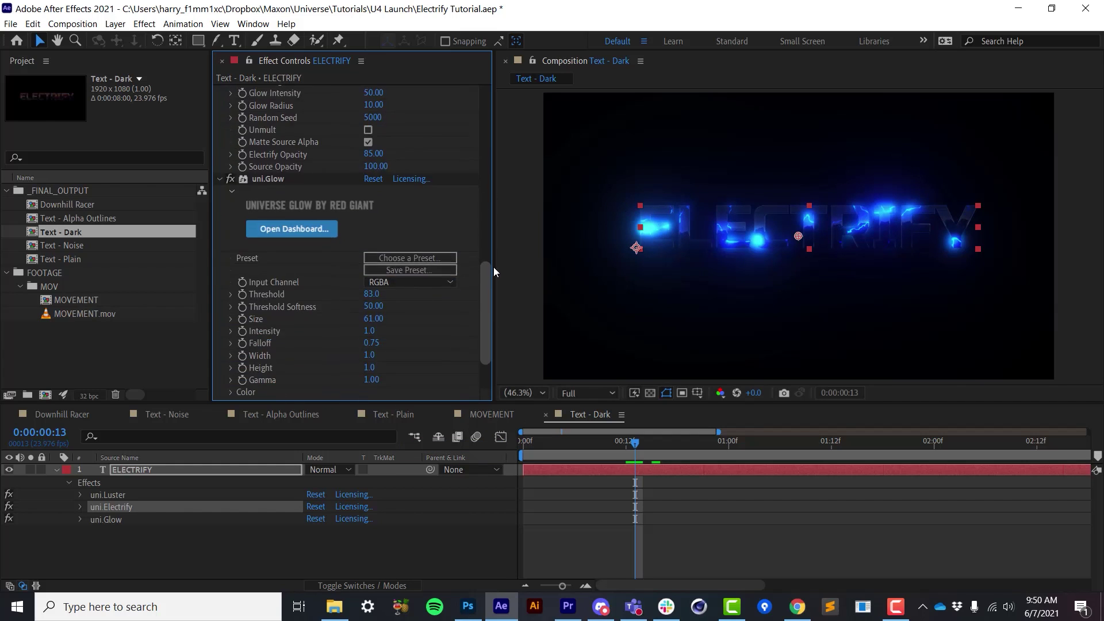
{"action": "scroll", "coordinate": [492, 259], "scroll_direction": "up", "scroll_amount": 4}
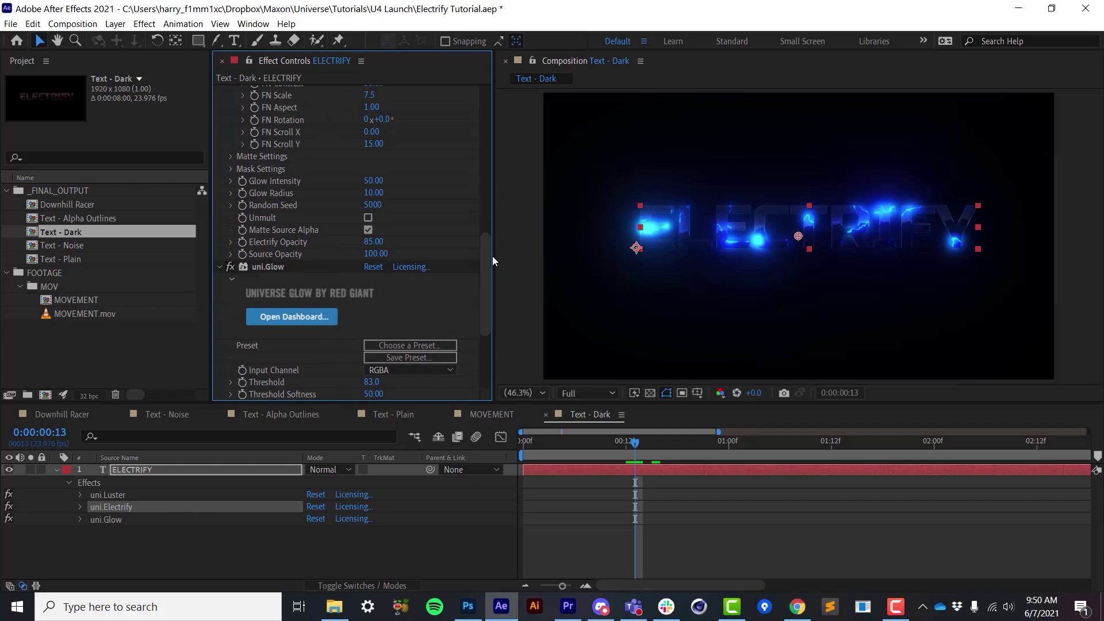
{"action": "left_click", "coordinate": [368, 218]}
{"action": "left_click", "coordinate": [368, 219]}
{"action": "left_click", "coordinate": [368, 219]}
{"action": "left_click", "coordinate": [368, 218]}
{"action": "left_click", "coordinate": [368, 218]}
{"action": "left_click", "coordinate": [368, 219]}
{"action": "left_click", "coordinate": [368, 219]}
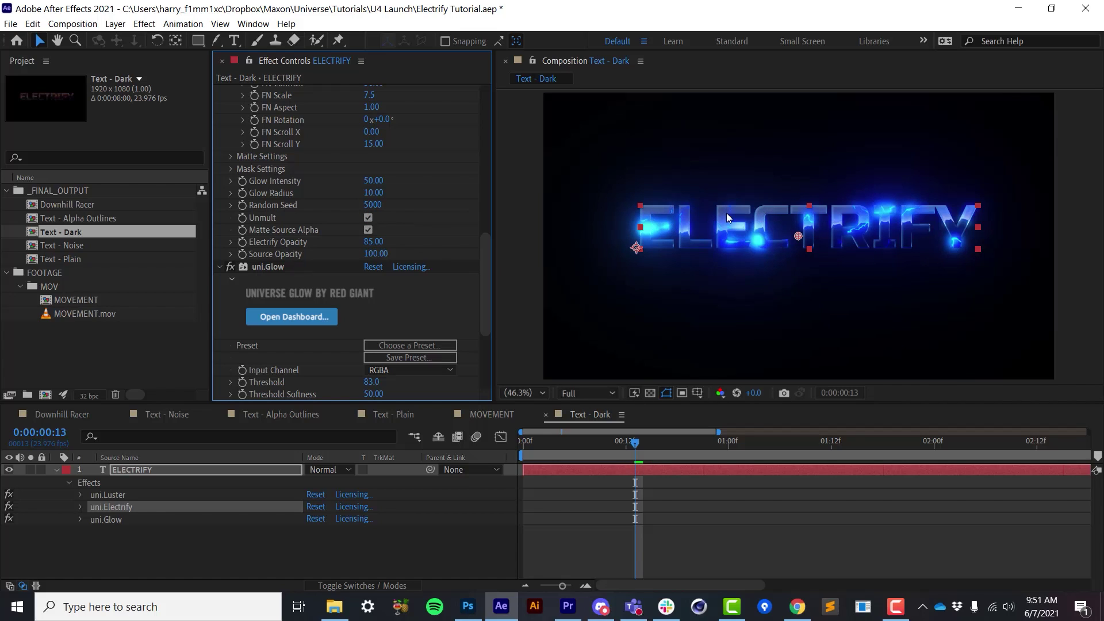
{"action": "left_click", "coordinate": [368, 219]}
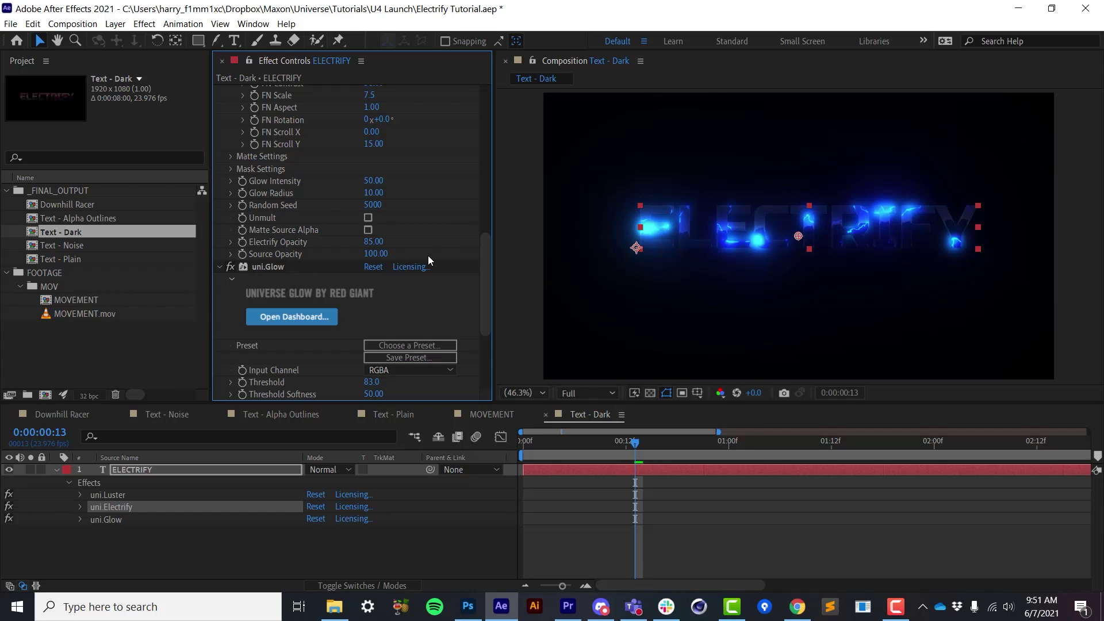
Show the transparency grid and enable Matte Source Alpha to confine lightning to the letters
{"action": "left_click", "coordinate": [650, 393]}
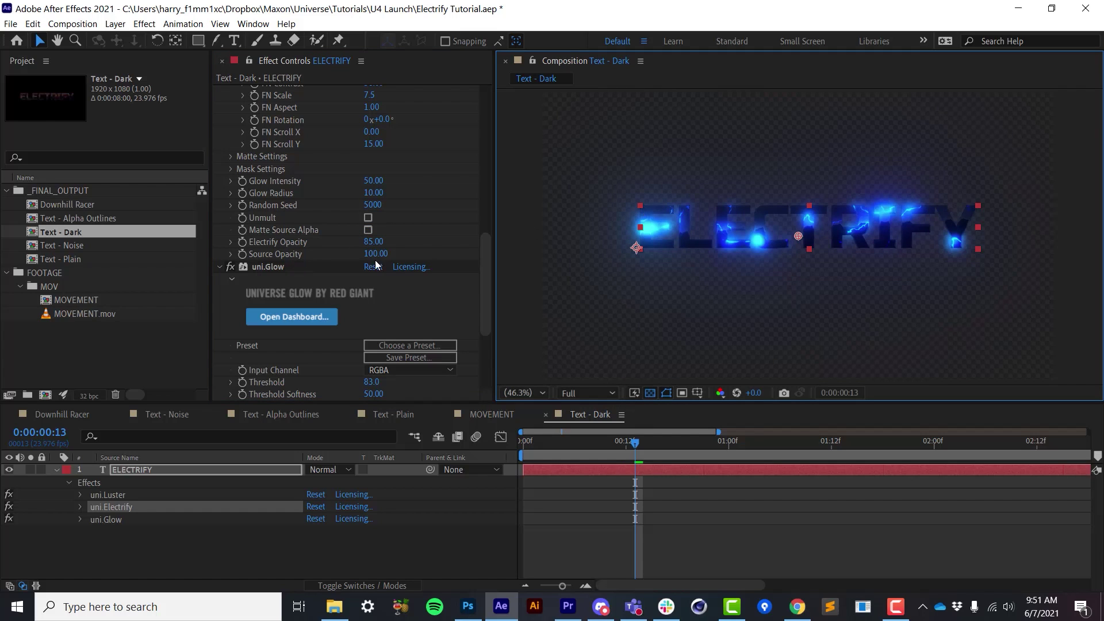
{"action": "left_click", "coordinate": [368, 230]}
{"action": "left_click", "coordinate": [368, 230]}
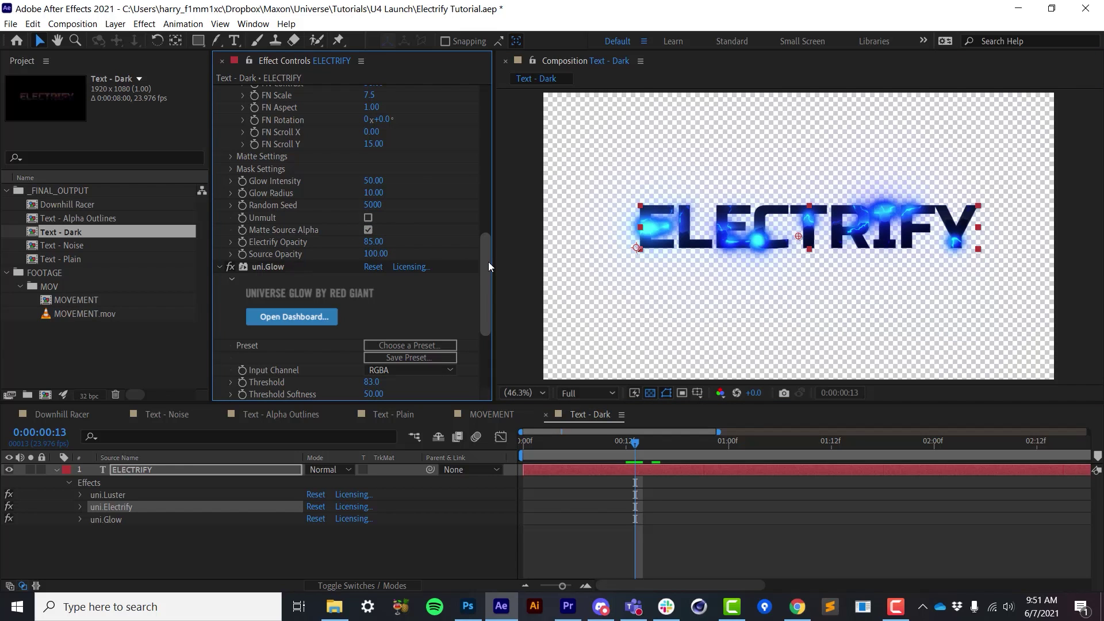
{"action": "left_click_drag", "start_coordinate": [488, 261], "coordinate": [490, 226]}
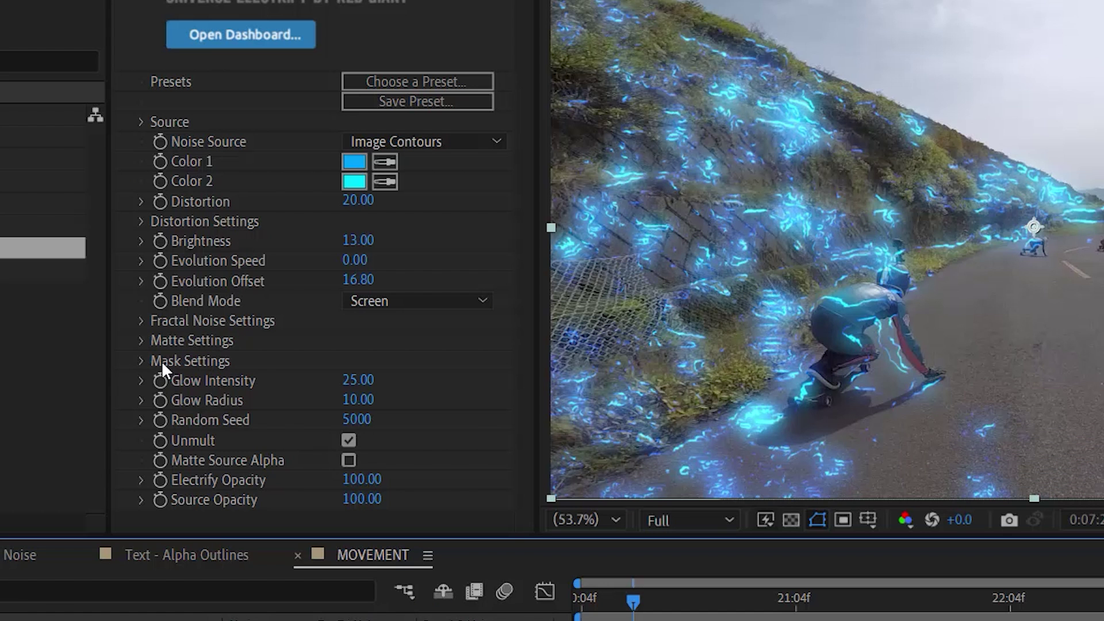
Enable an elliptical Electrify mask on the skater: width 190, height 220, angle 36°
{"action": "left_click", "coordinate": [141, 361]}
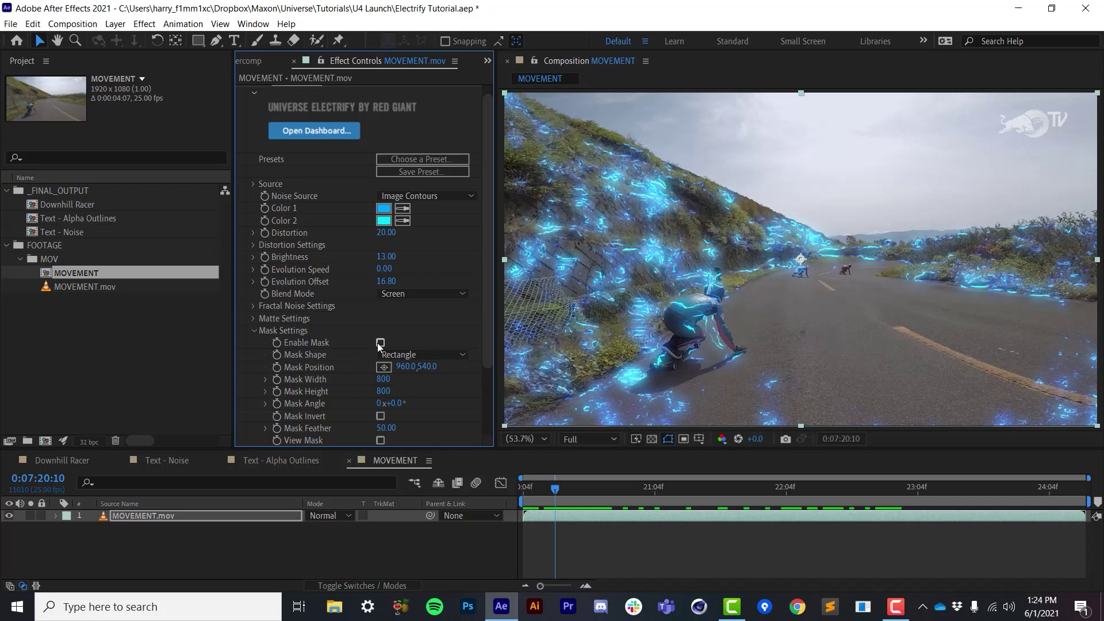
{"action": "left_click", "coordinate": [380, 343]}
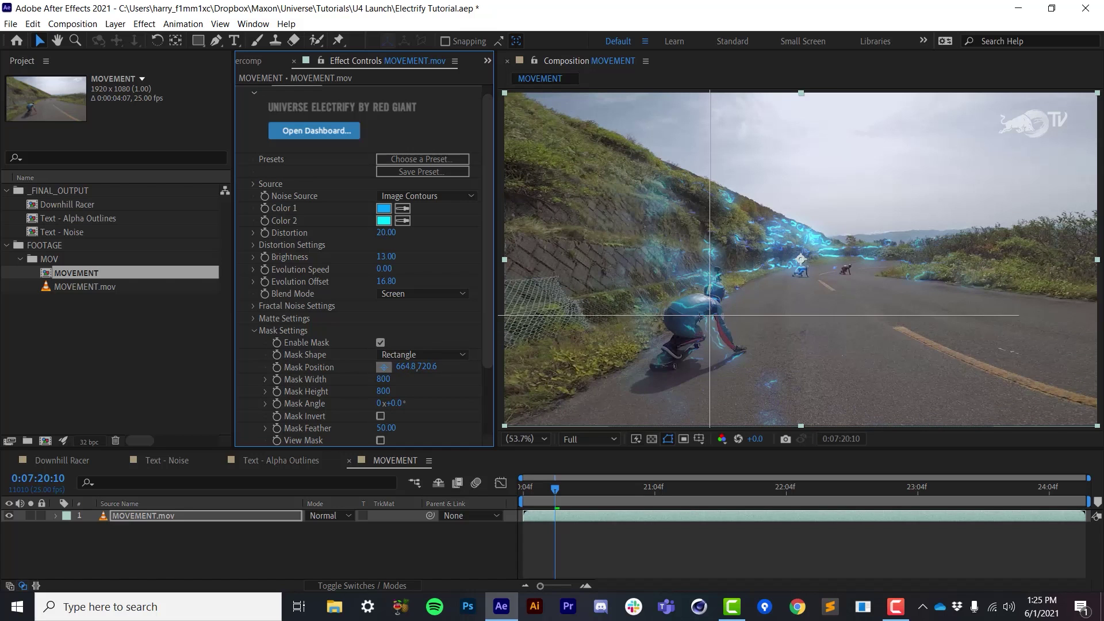
{"action": "left_click", "coordinate": [699, 316]}
{"action": "left_click", "coordinate": [426, 353]}
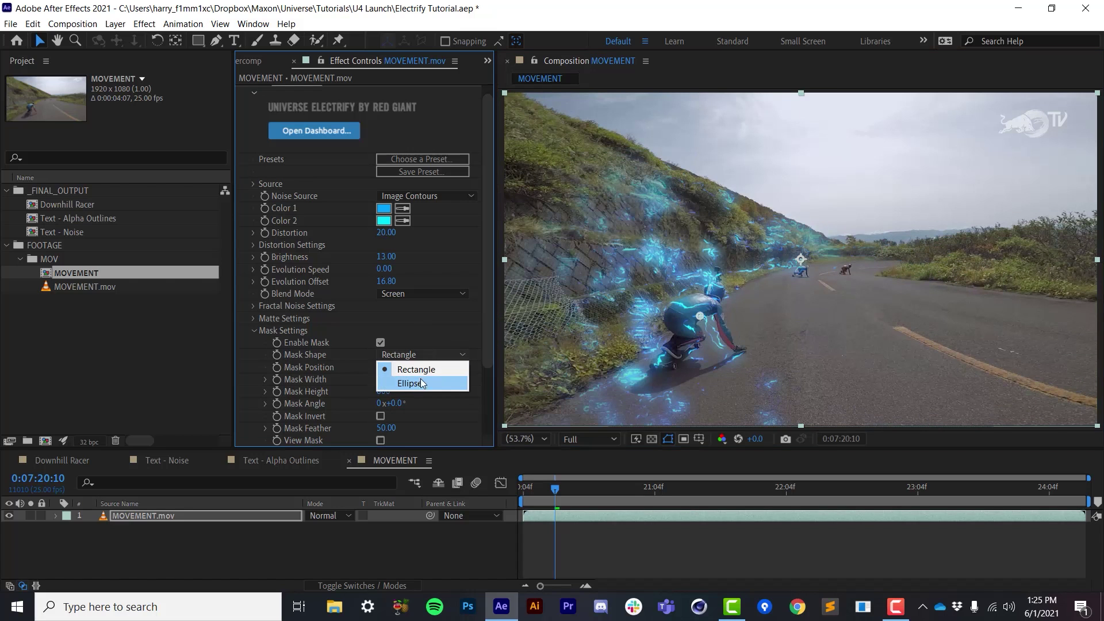
{"action": "left_click", "coordinate": [420, 385]}
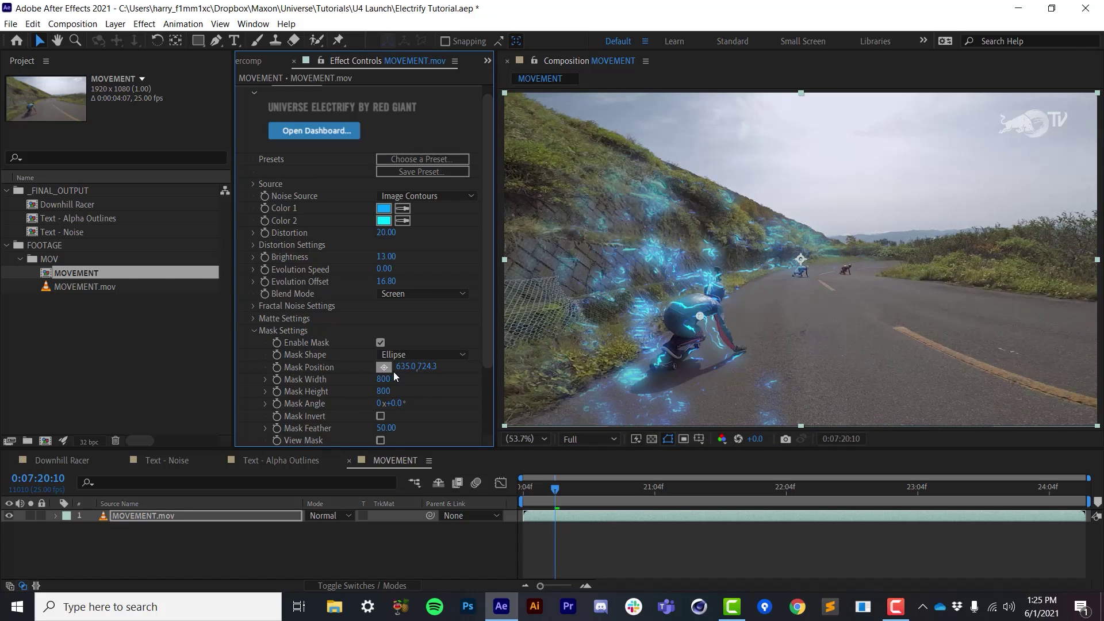
{"action": "left_click_drag", "start_coordinate": [384, 379], "coordinate": [339, 386]}
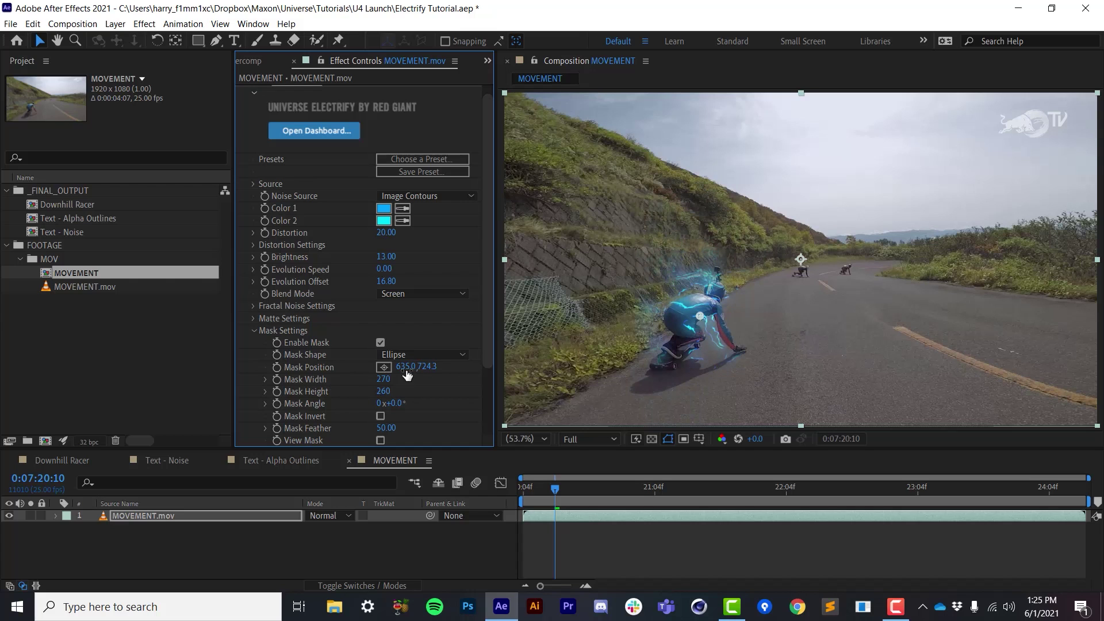
{"action": "mouse_move", "coordinate": [384, 380]}
{"action": "left_mouse_down"}
{"action": "mouse_move", "coordinate": [393, 404]}
{"action": "mouse_move", "coordinate": [427, 401]}
{"action": "mouse_move", "coordinate": [350, 398]}
{"action": "mouse_move", "coordinate": [375, 379]}
{"action": "left_mouse_up"}
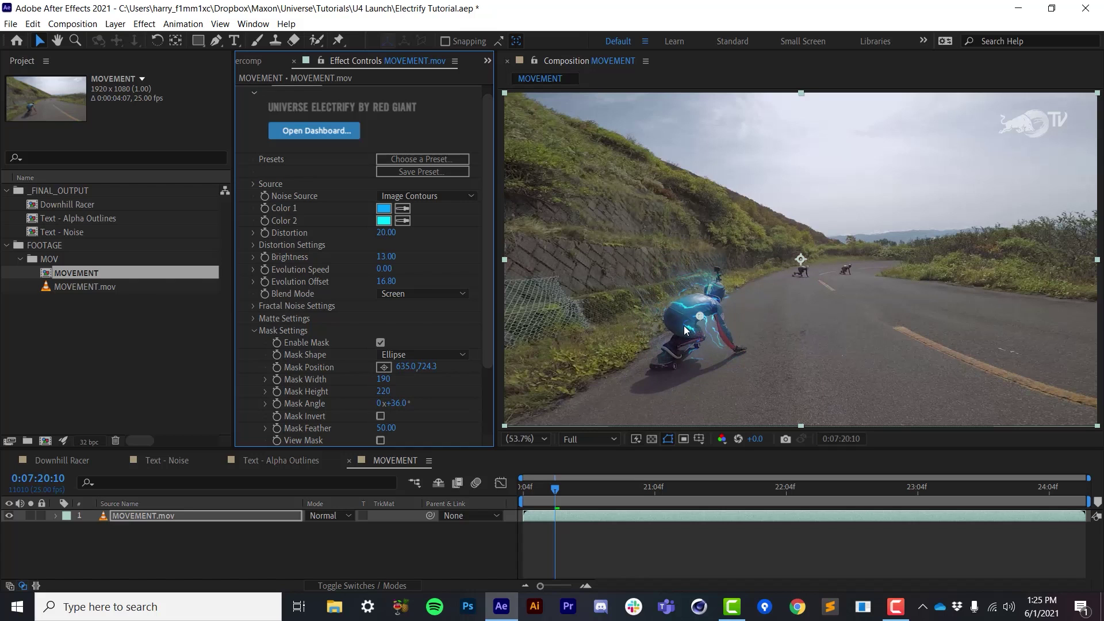
{"action": "left_click_drag", "start_coordinate": [700, 316], "coordinate": [701, 324]}
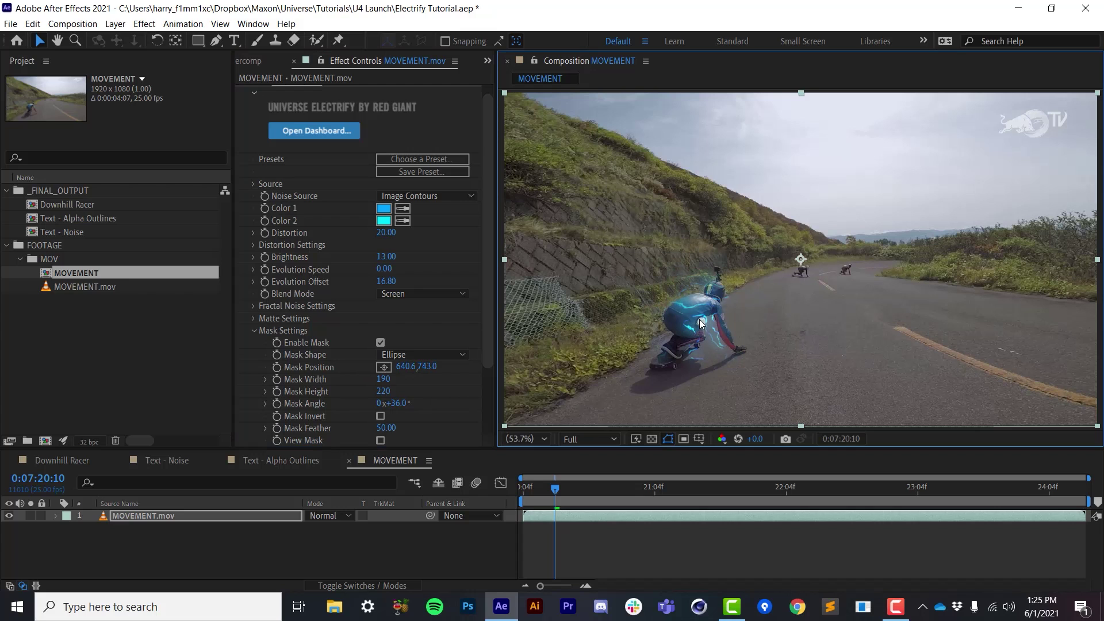
Move the Mask Position point onto the skater's torso at frame 0:07:21:17
{"action": "left_click", "coordinate": [277, 370]}
{"action": "left_click", "coordinate": [581, 485]}
{"action": "key", "text": "space"}
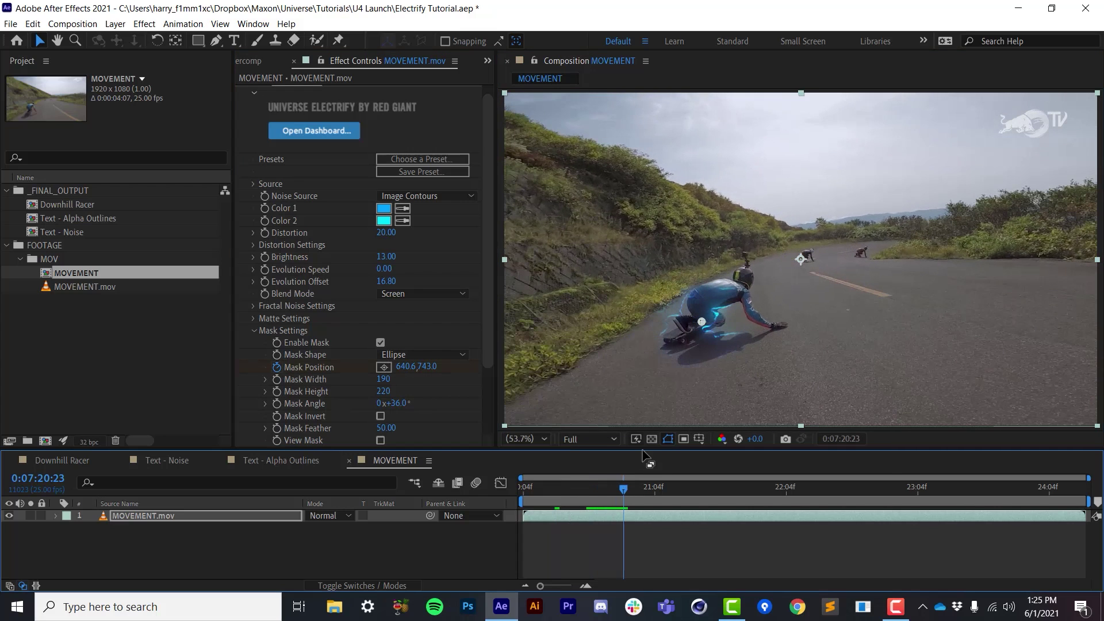
{"action": "left_click", "coordinate": [706, 323]}
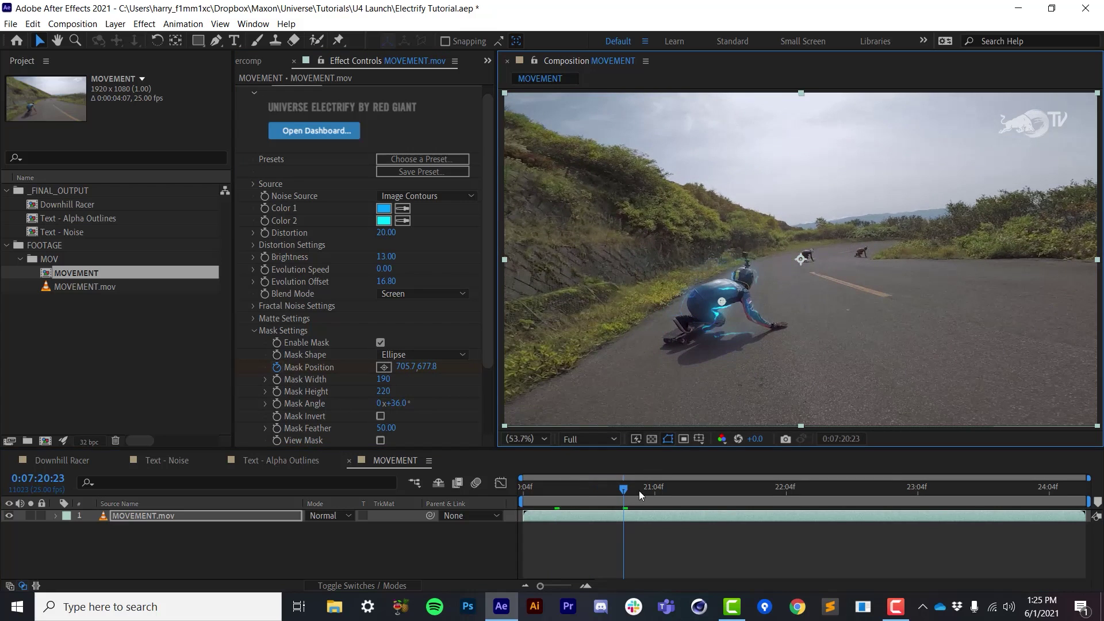
{"action": "left_click", "coordinate": [724, 487]}
{"action": "key", "text": "space"}
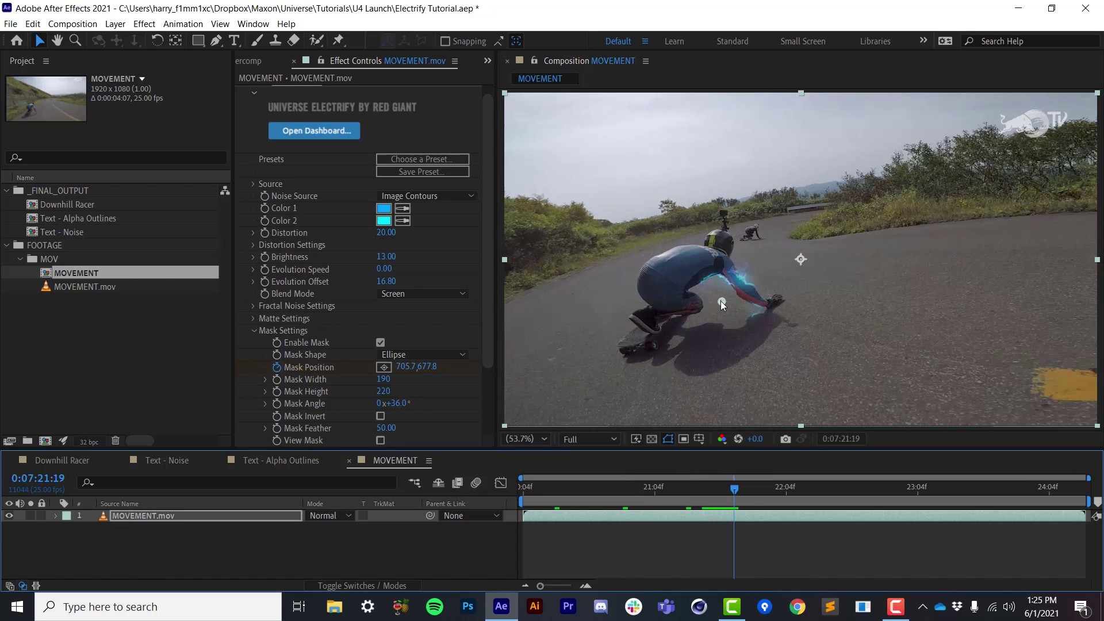
{"action": "left_click_drag", "start_coordinate": [721, 301], "coordinate": [695, 275]}
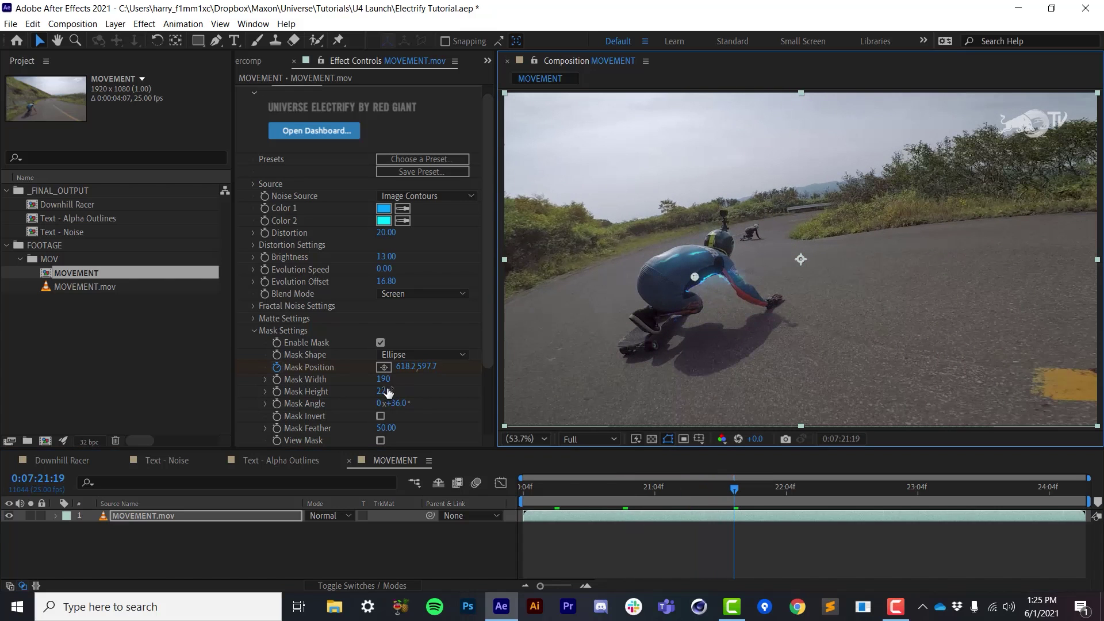
Keyframe Mask Width and Height, resizing near the start and stretching height over the body
{"action": "left_click", "coordinate": [277, 379]}
{"action": "left_click", "coordinate": [276, 391]}
{"action": "left_click", "coordinate": [529, 501]}
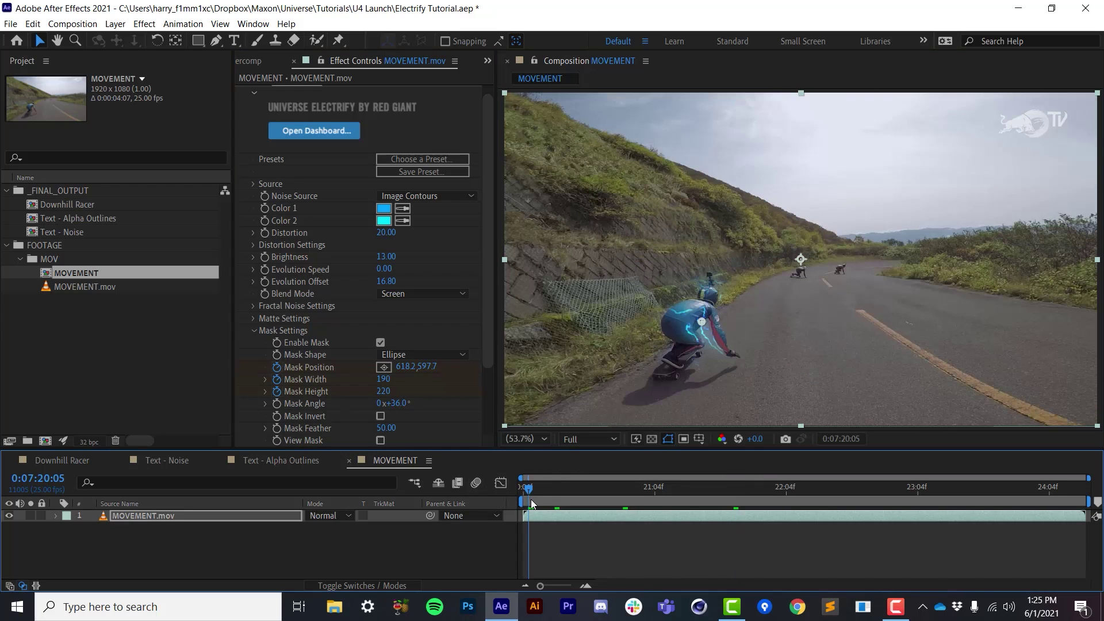
{"action": "left_click_drag", "start_coordinate": [388, 389], "coordinate": [398, 397]}
{"action": "key", "text": "u"}
{"action": "left_click_drag", "start_coordinate": [616, 492], "coordinate": [733, 503]}
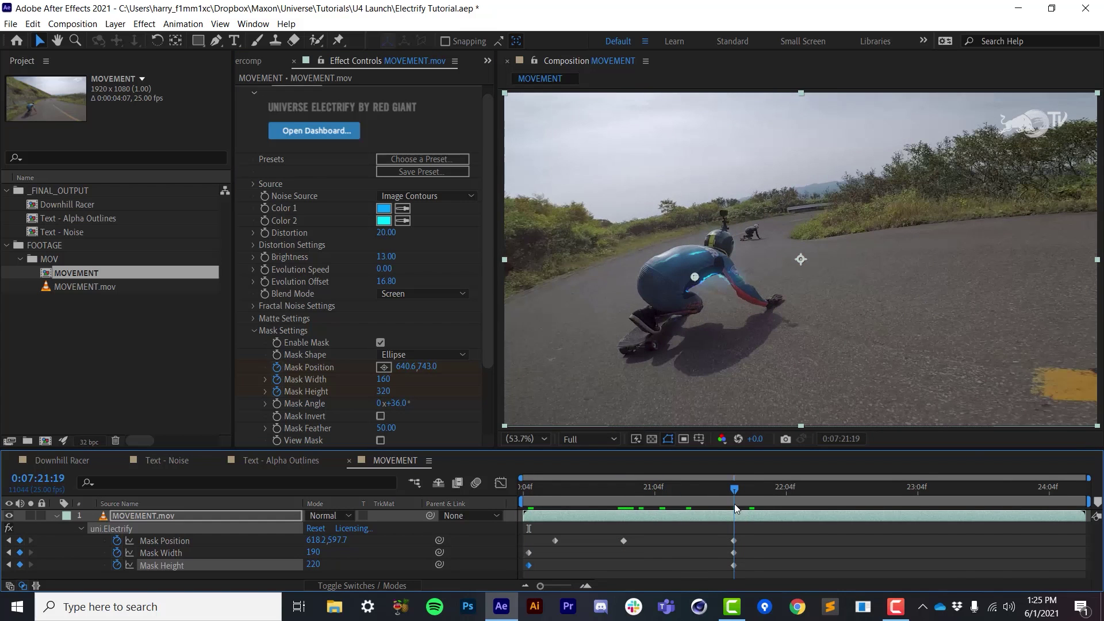
{"action": "left_click", "coordinate": [394, 390]}
{"action": "mouse_move", "coordinate": [393, 391]}
{"action": "left_mouse_down"}
{"action": "mouse_move", "coordinate": [418, 389]}
{"action": "mouse_move", "coordinate": [396, 380]}
{"action": "left_mouse_up"}
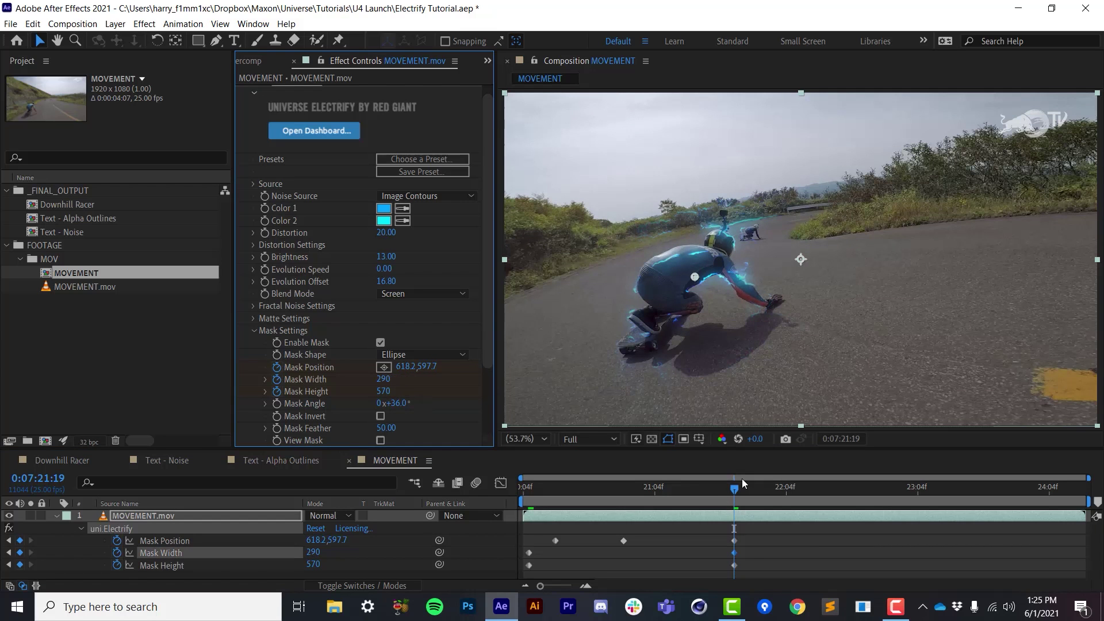
Set Mask Height to 310 around 0:07:23:12 and scrub the shot to check tracking
{"action": "left_click", "coordinate": [907, 499]}
{"action": "left_click_drag", "start_coordinate": [914, 493], "coordinate": [961, 501]}
{"action": "left_click", "coordinate": [381, 391]}
{"action": "type", "text": "310"}
{"action": "key", "text": "Return"}
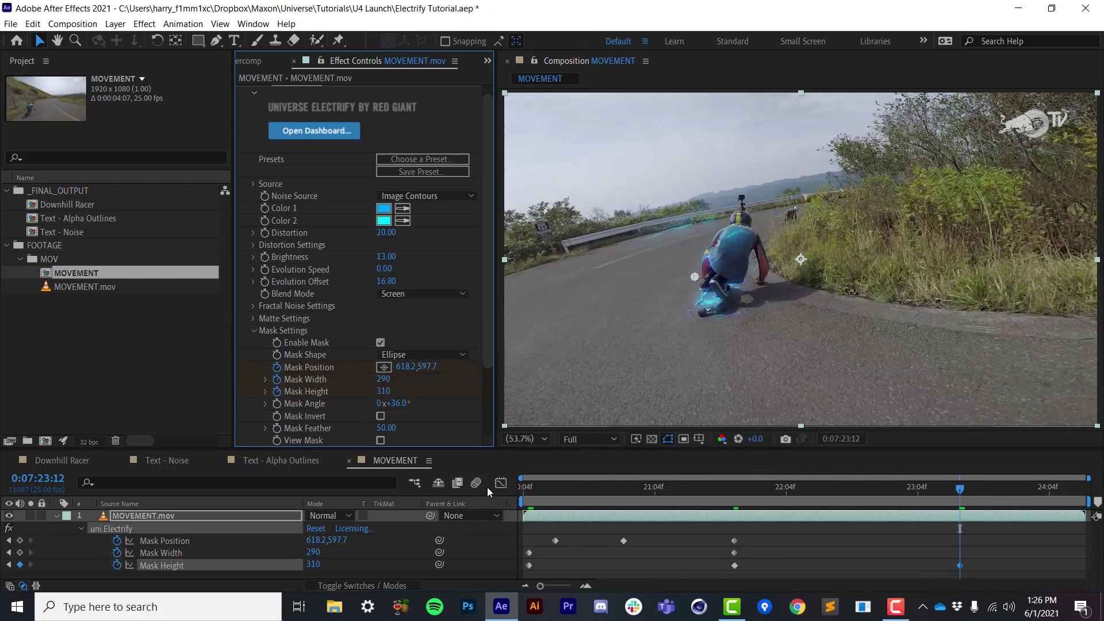
{"action": "left_click", "coordinate": [540, 499]}
{"action": "left_click_drag", "start_coordinate": [541, 499], "coordinate": [718, 528]}
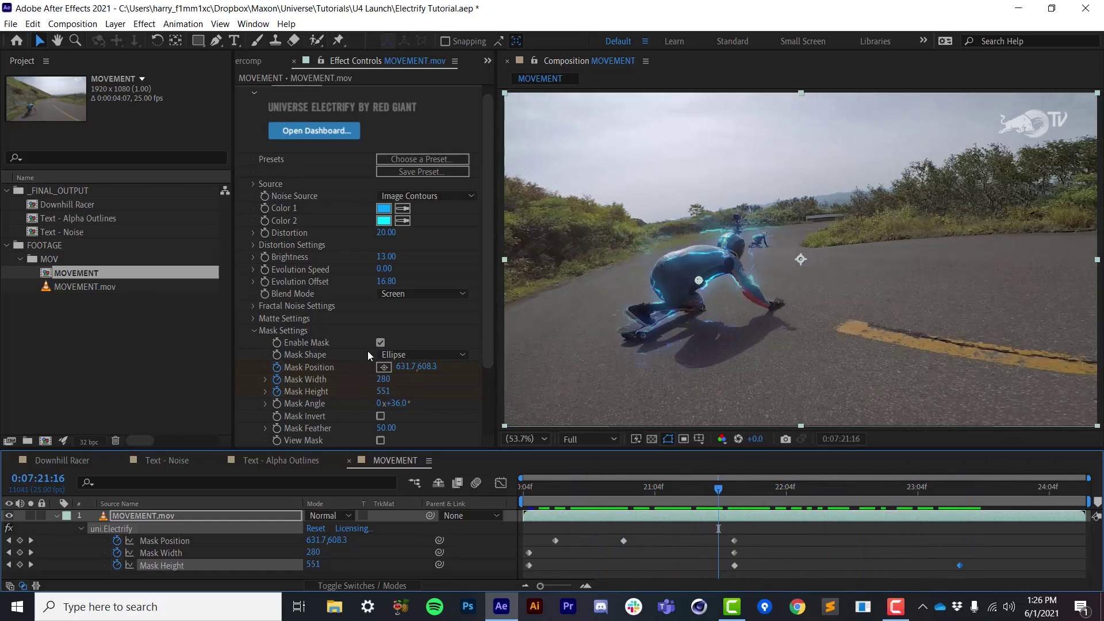
Toggle Enable Mask to compare, leaving the mask on around the rider
{"action": "scroll", "coordinate": [444, 347], "scroll_direction": "down", "scroll_amount": 3}
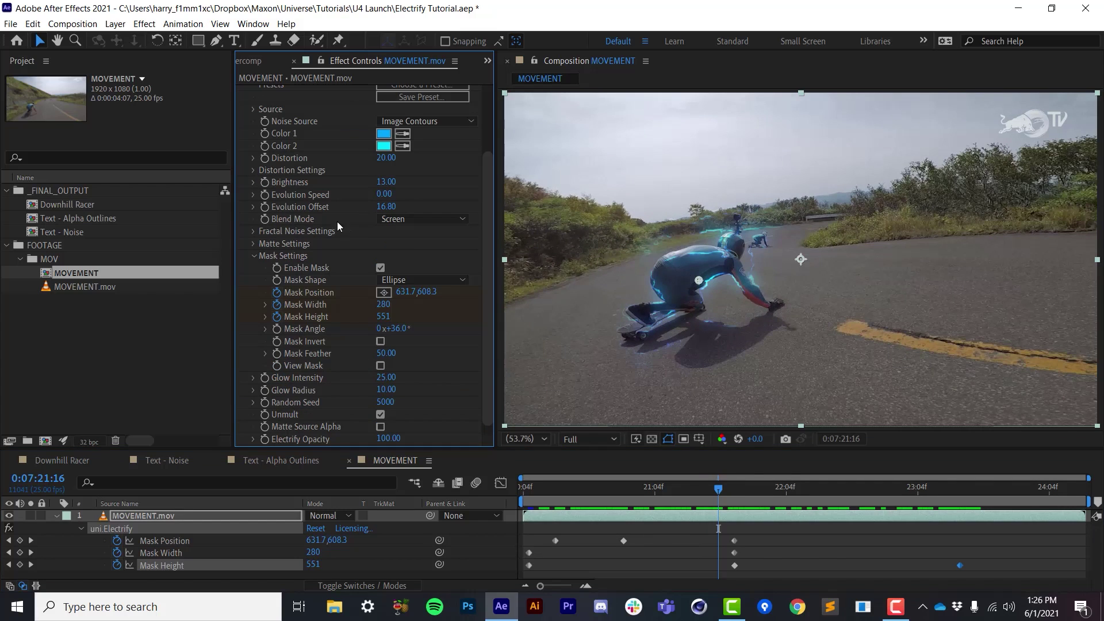
{"action": "left_click", "coordinate": [381, 269]}
{"action": "left_click", "coordinate": [380, 268]}
{"action": "left_click", "coordinate": [380, 268]}
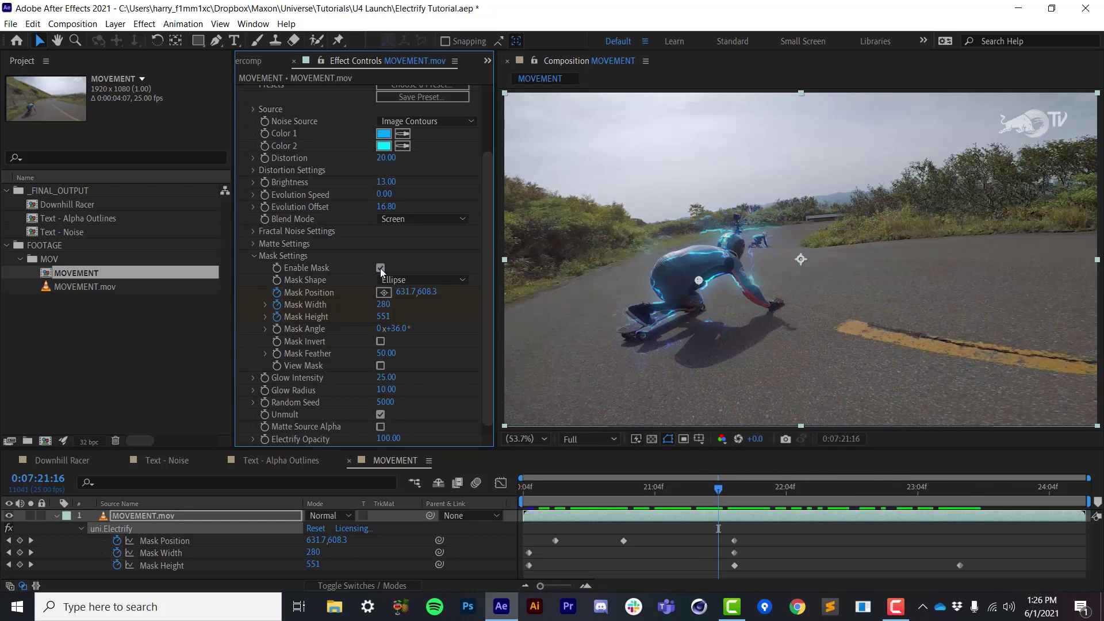
{"action": "left_click", "coordinate": [380, 268]}
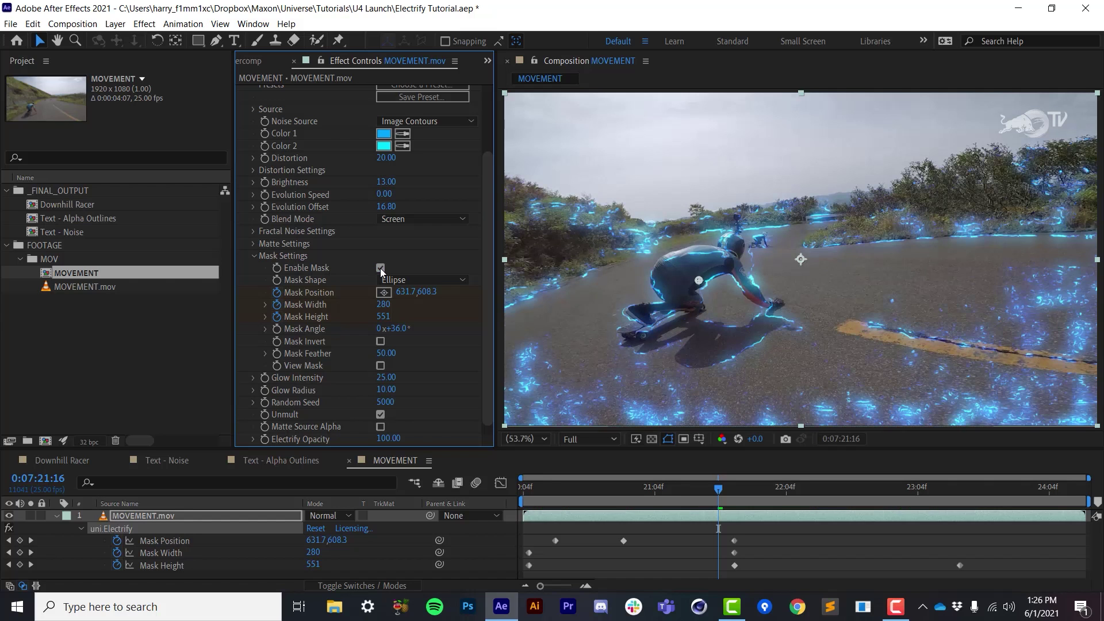
{"action": "left_click", "coordinate": [380, 269]}
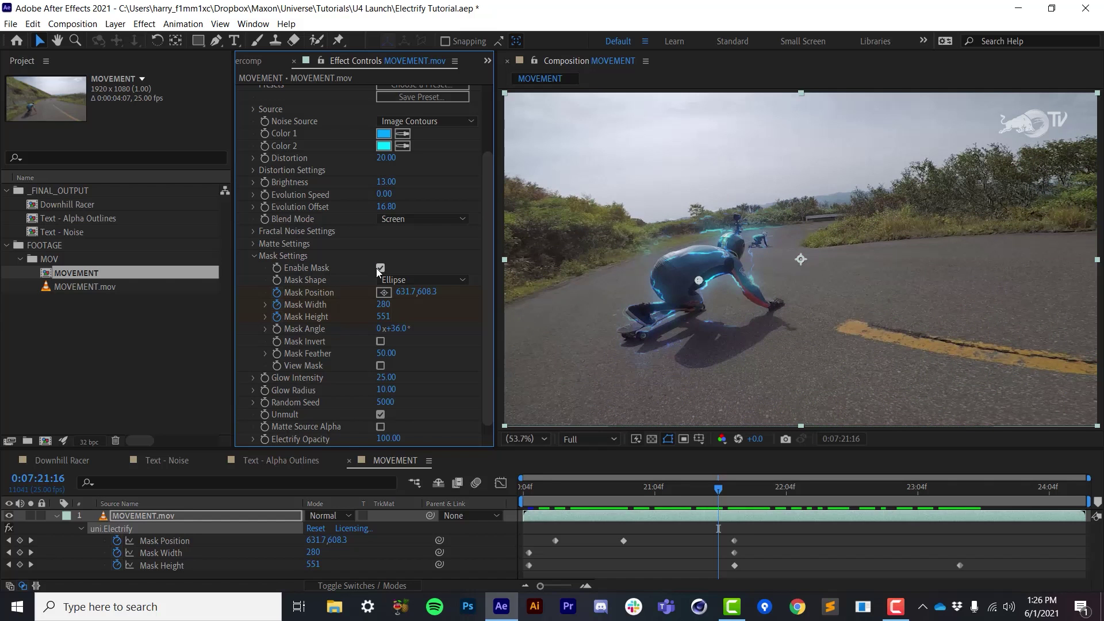
Collapse Electrify's Mask Settings, expand Matte Settings, and scrub through the shot
{"action": "scroll", "coordinate": [345, 282], "scroll_direction": "up", "scroll_amount": 3}
{"action": "left_click", "coordinate": [259, 331]}
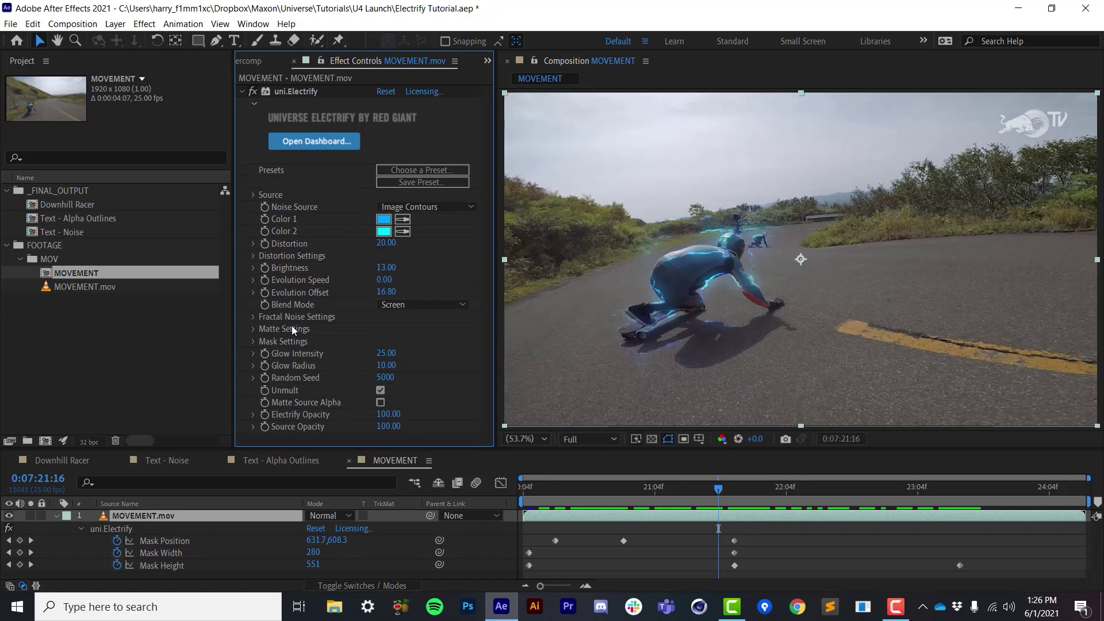
{"action": "left_click", "coordinate": [253, 328]}
{"action": "scroll", "coordinate": [450, 313], "scroll_direction": "down", "scroll_amount": 2}
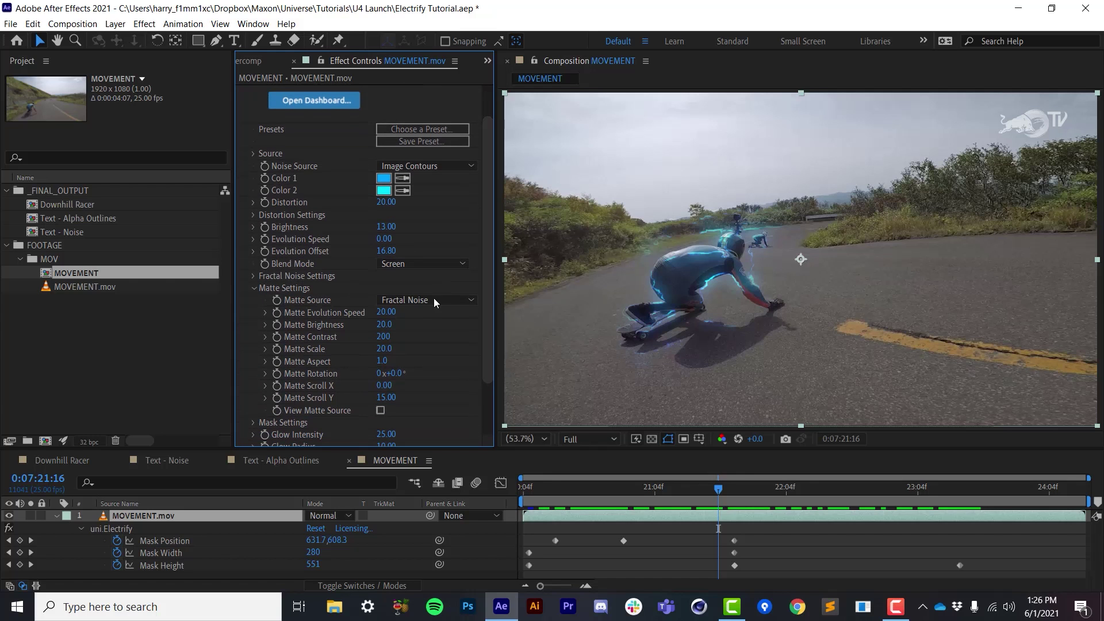
{"action": "left_click_drag", "start_coordinate": [652, 485], "coordinate": [751, 529]}
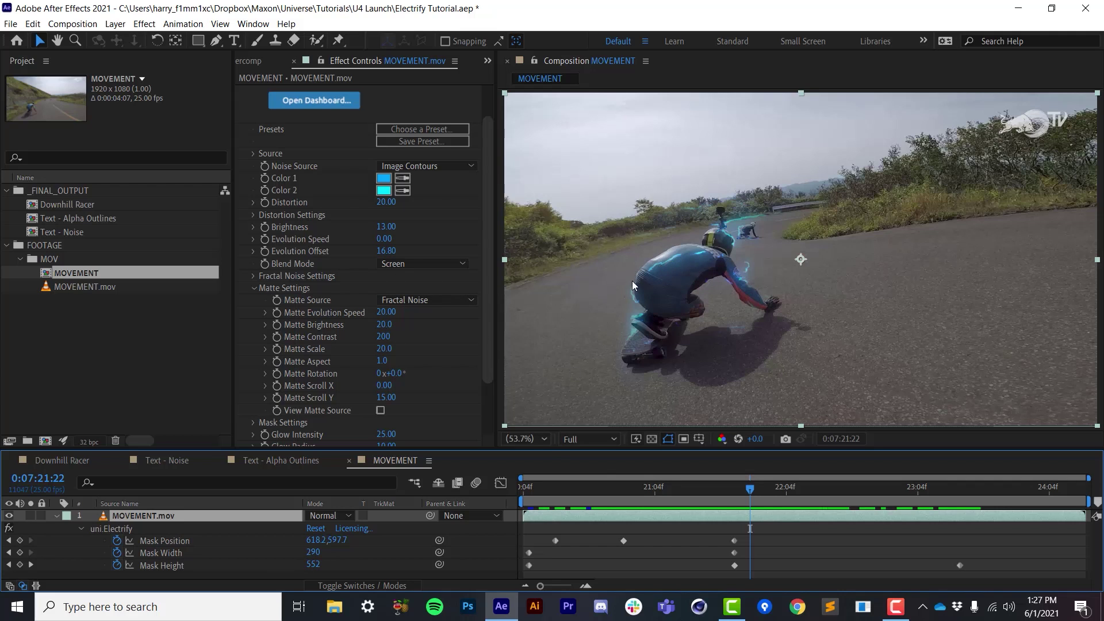
Turn on View Matte Source, preview the evolving fractal noise matte, then hide it again
{"action": "left_click", "coordinate": [380, 410]}
{"action": "left_click", "coordinate": [615, 496]}
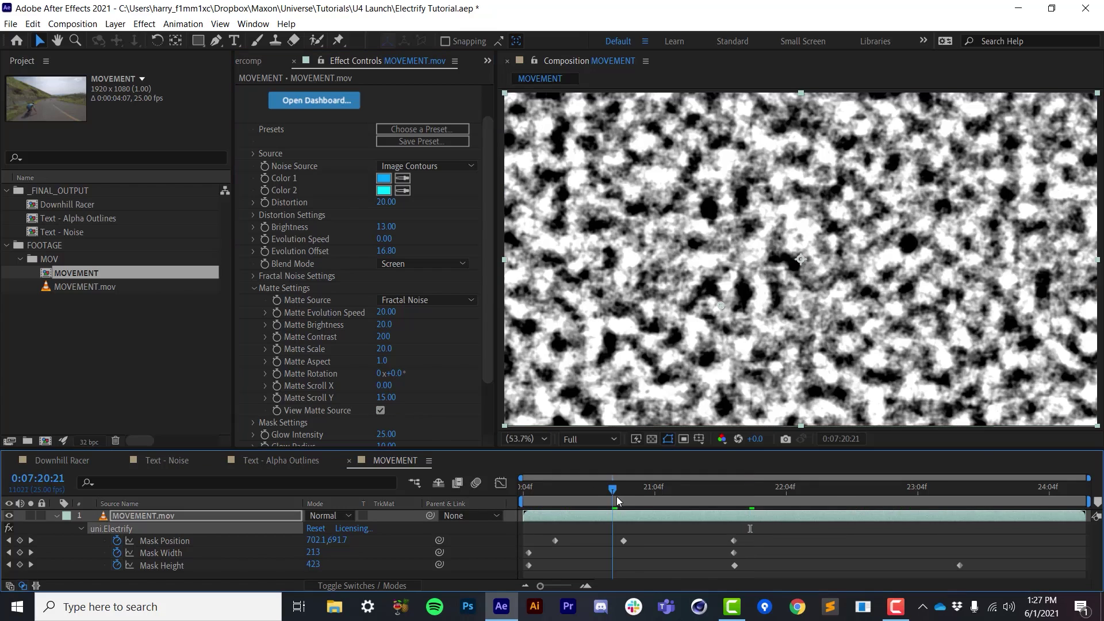
{"action": "key", "text": "space"}
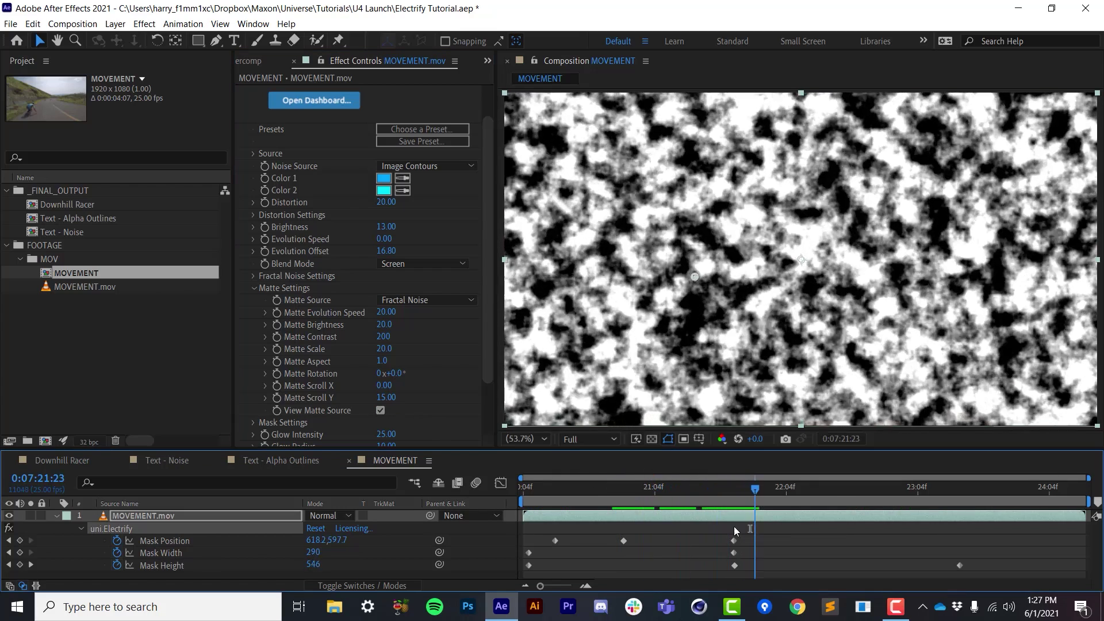
{"action": "left_click", "coordinate": [598, 517]}
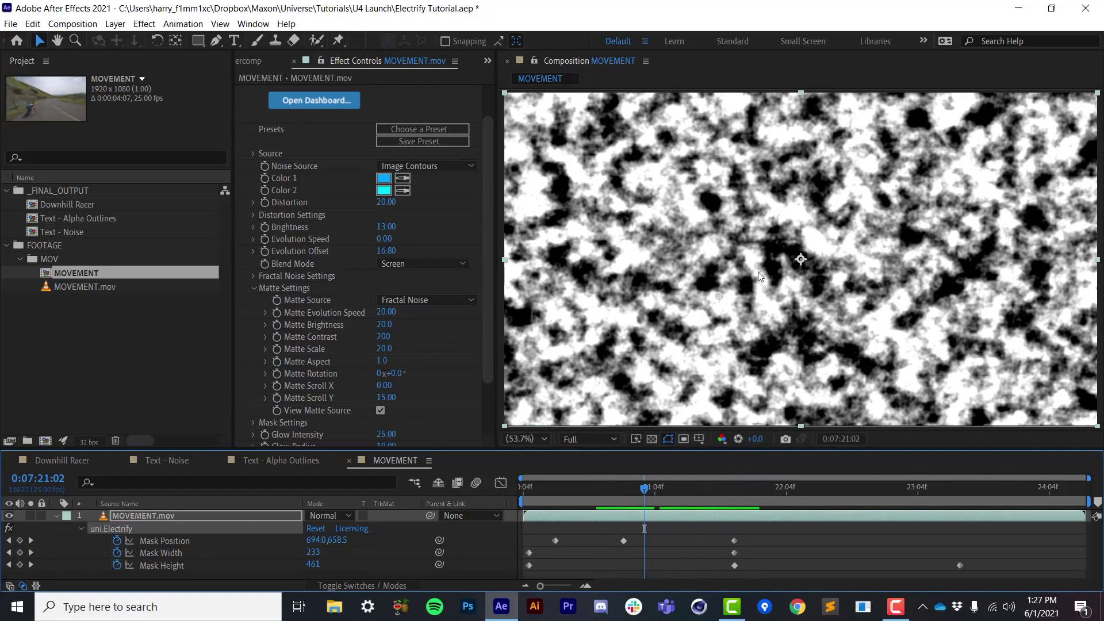
{"action": "left_click_drag", "start_coordinate": [619, 494], "coordinate": [717, 519]}
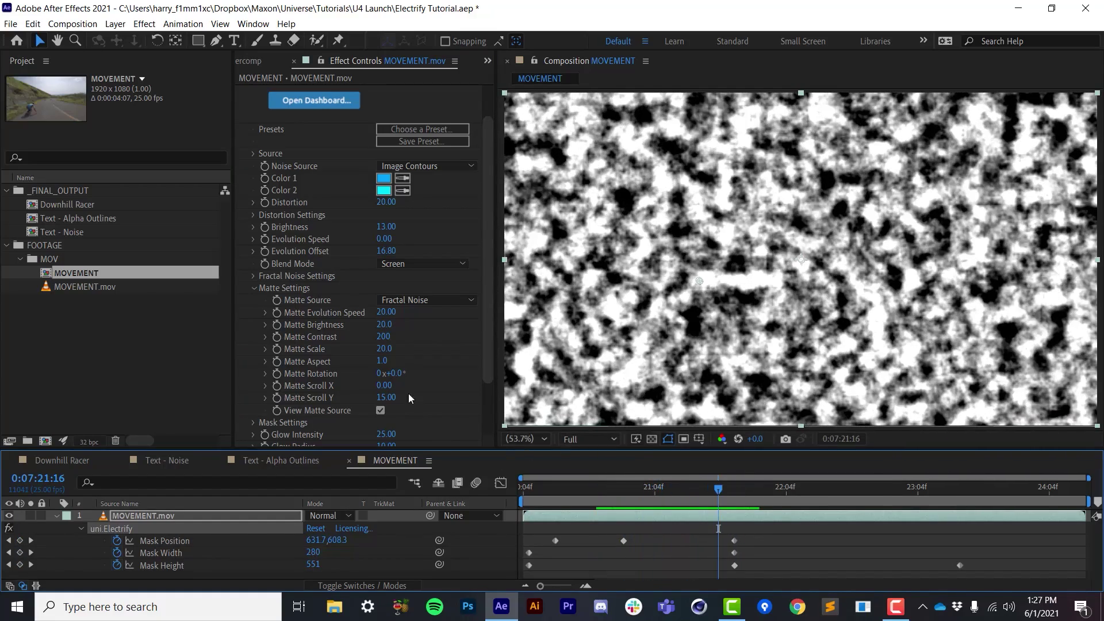
{"action": "left_click_drag", "start_coordinate": [635, 490], "coordinate": [696, 514]}
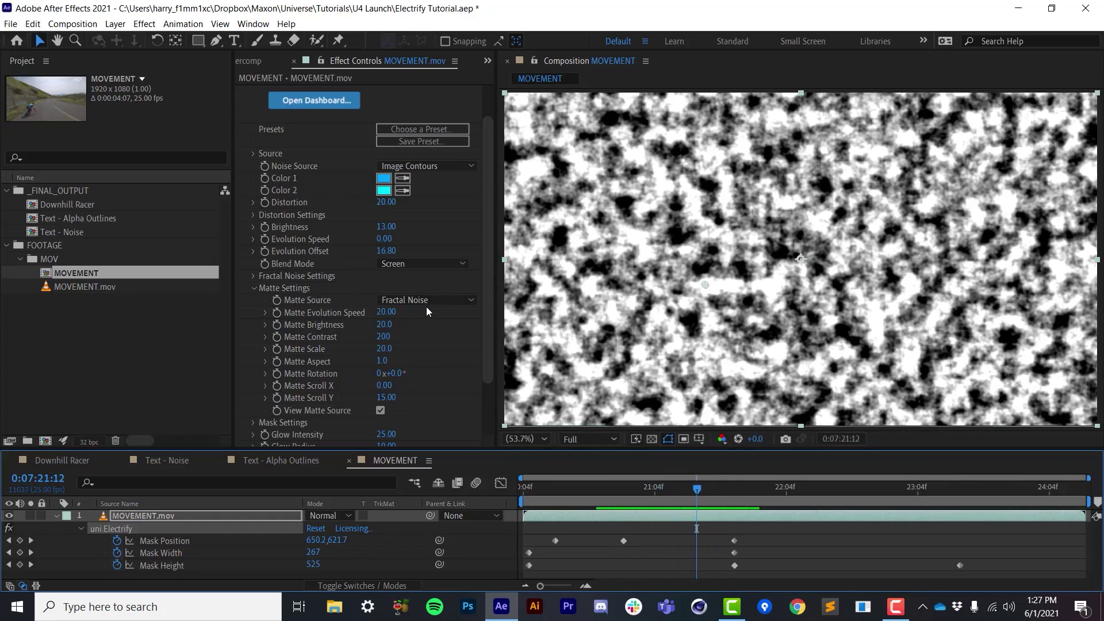
{"action": "left_click", "coordinate": [380, 410]}
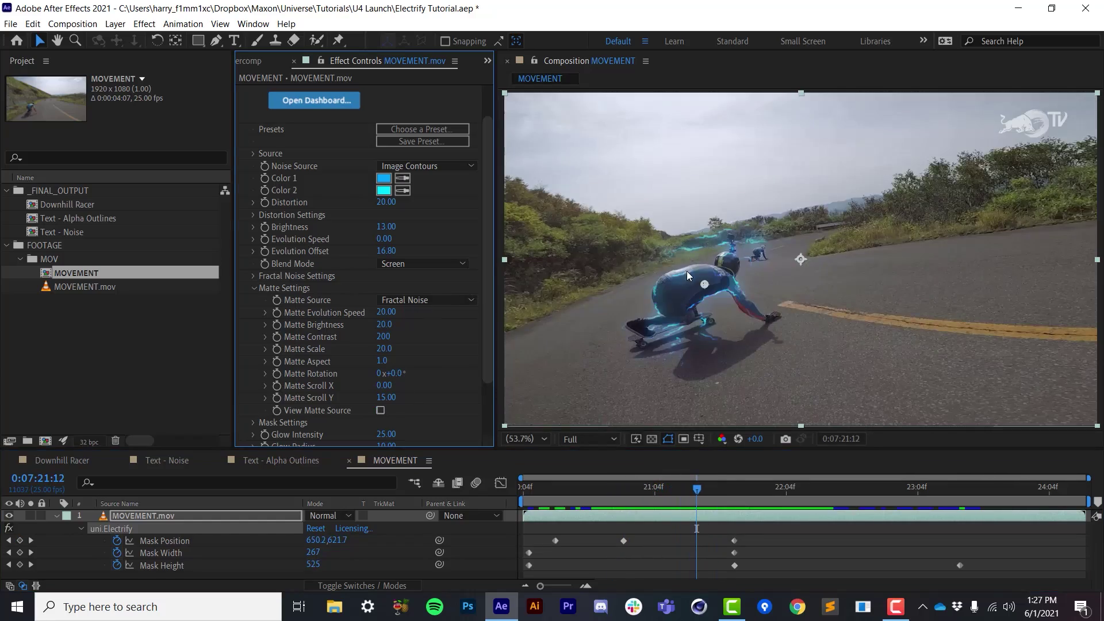
Compare the glow with Matte Source set to None, then return it to Fractal Noise
{"action": "left_click_drag", "start_coordinate": [635, 492], "coordinate": [715, 518]}
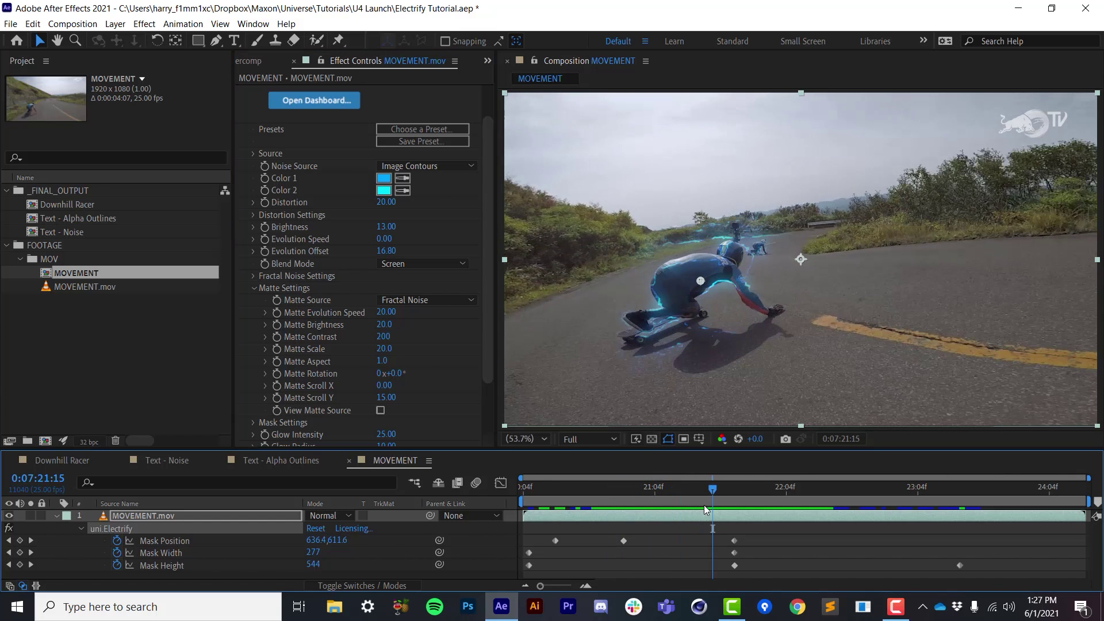
{"action": "left_click", "coordinate": [405, 299]}
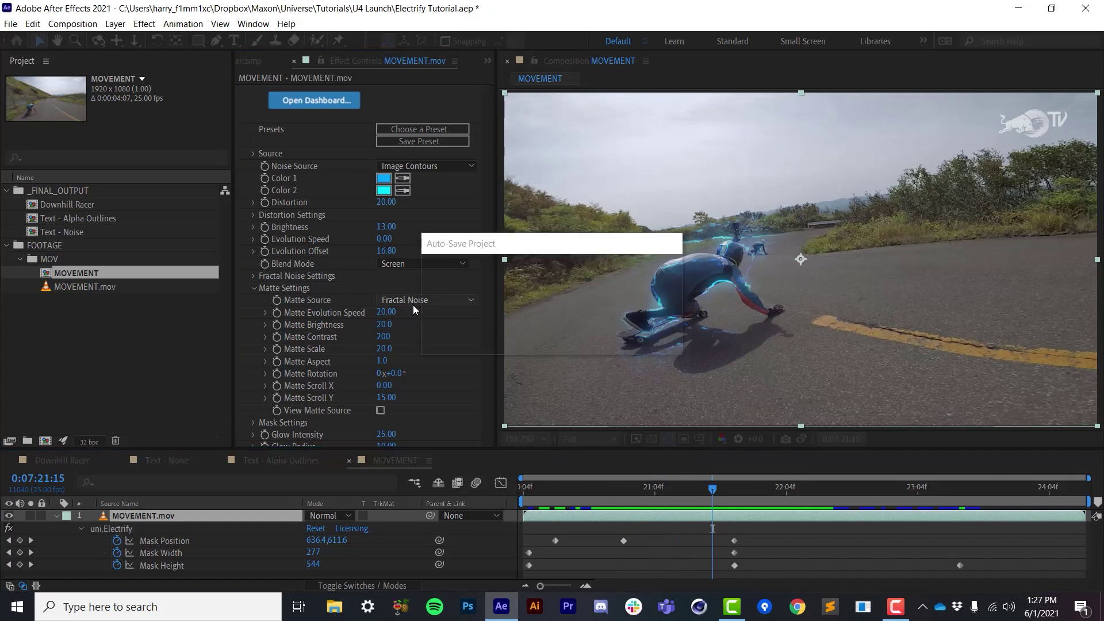
{"action": "left_click", "coordinate": [410, 316]}
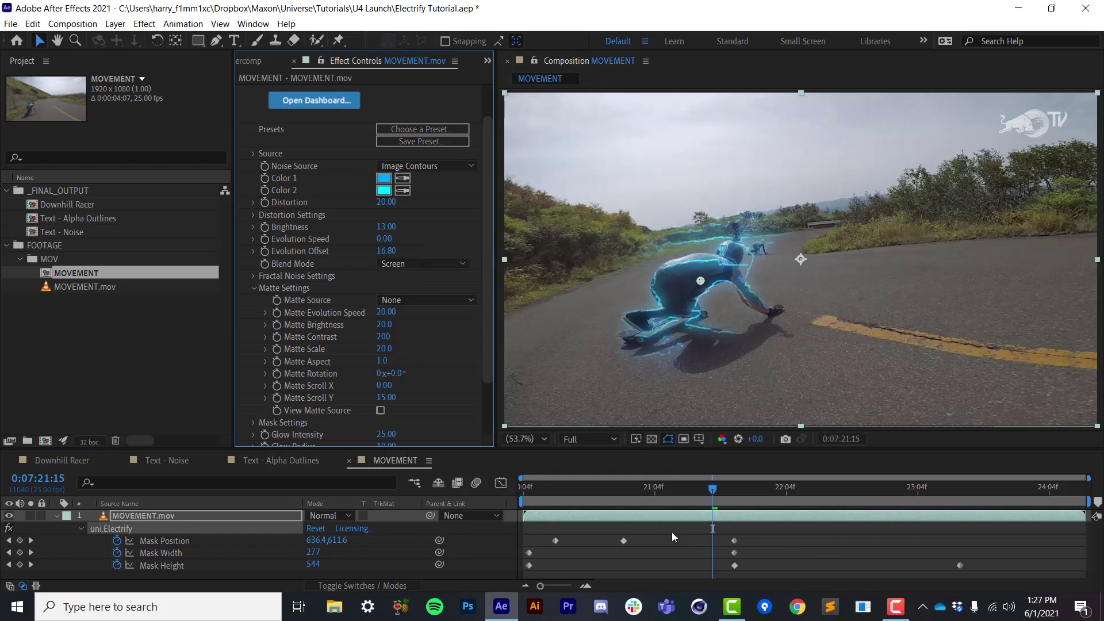
{"action": "left_click_drag", "start_coordinate": [623, 495], "coordinate": [697, 516]}
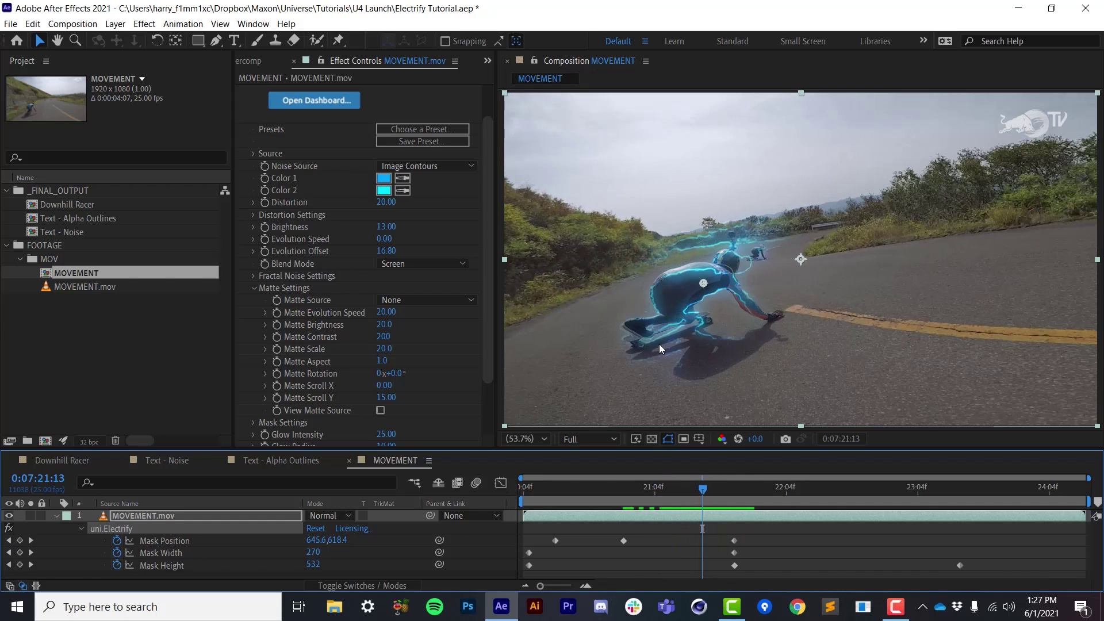
{"action": "left_click", "coordinate": [425, 300]}
{"action": "left_click", "coordinate": [423, 329]}
Scrub to review the noise-matted glow, ending on frame 0:07:20:23
{"action": "left_click_drag", "start_coordinate": [642, 498], "coordinate": [752, 509]}
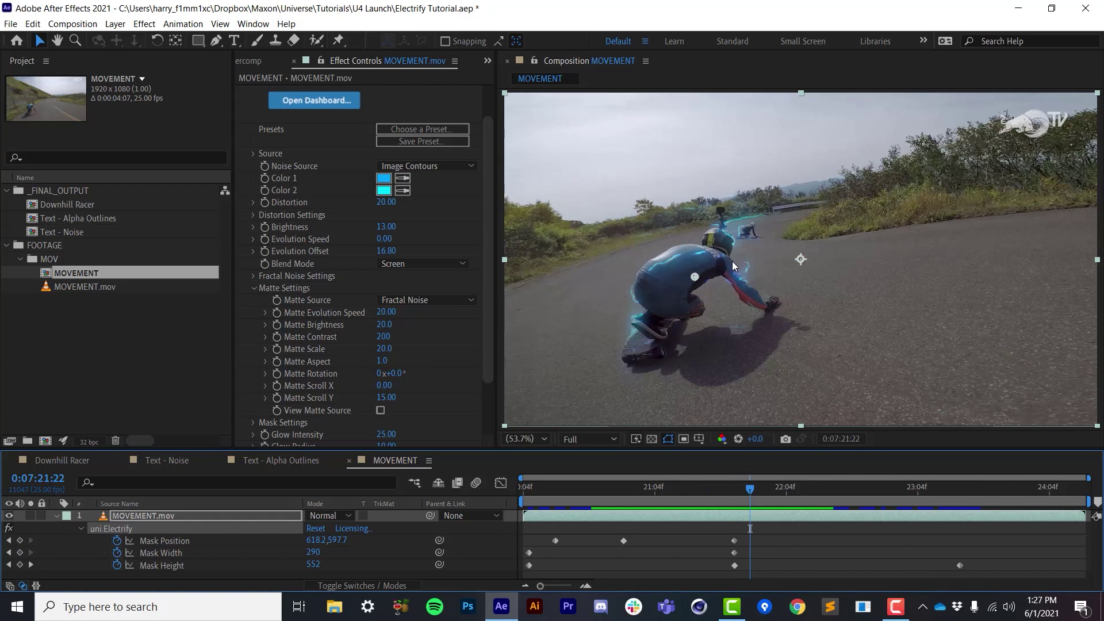
{"action": "left_click_drag", "start_coordinate": [646, 496], "coordinate": [717, 511]}
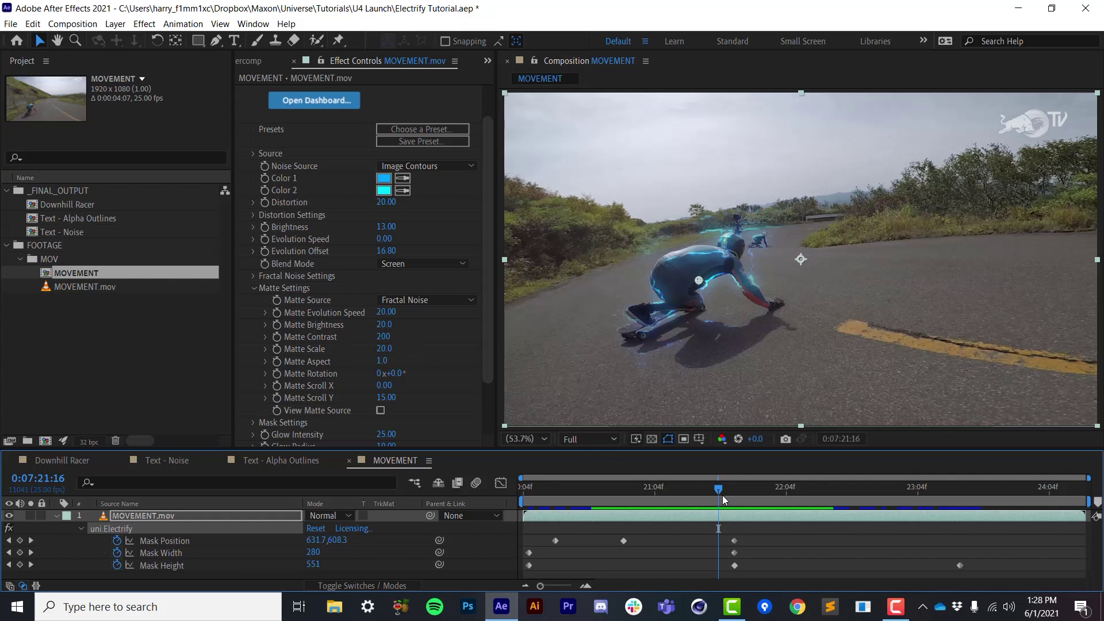
{"action": "key", "text": "Page_Up"}
{"action": "left_click_drag", "start_coordinate": [721, 494], "coordinate": [742, 500]}
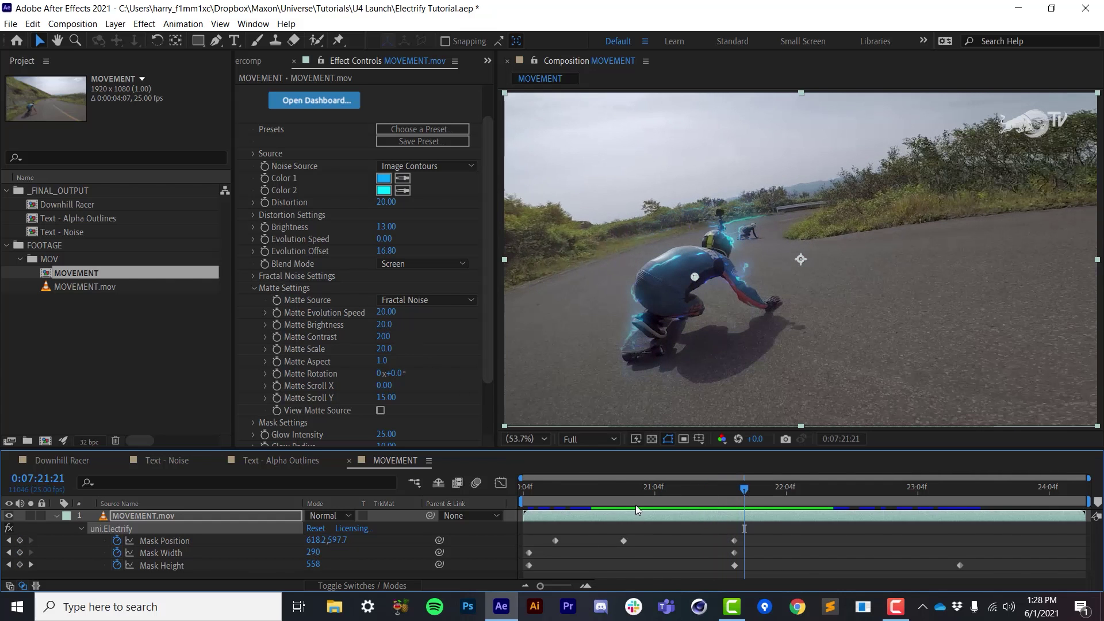
{"action": "left_click_drag", "start_coordinate": [638, 494], "coordinate": [623, 497]}
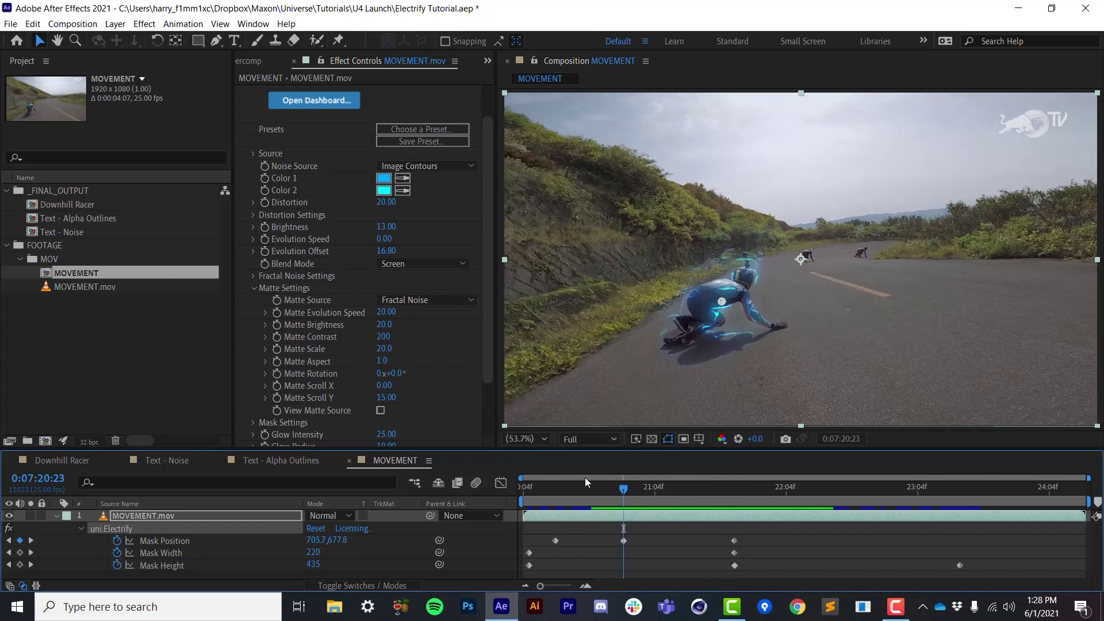
Adjust Matte Brightness and keep Matte Scale at 18.5, undoing a smaller scale trial
{"action": "left_click_drag", "start_coordinate": [381, 325], "coordinate": [380, 355]}
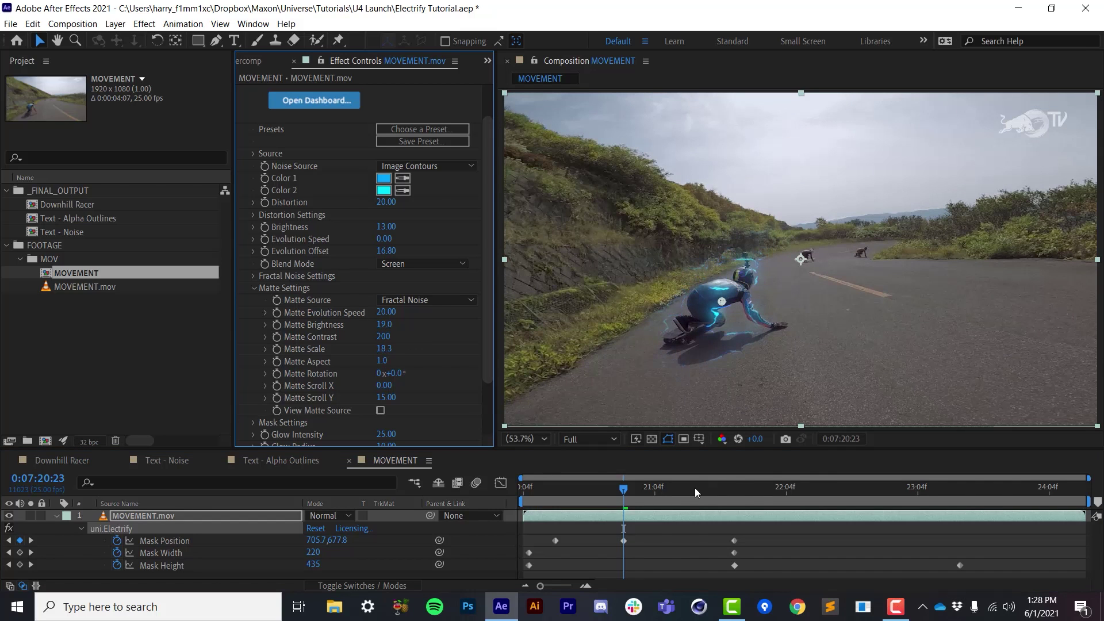
{"action": "left_click_drag", "start_coordinate": [695, 487], "coordinate": [792, 517]}
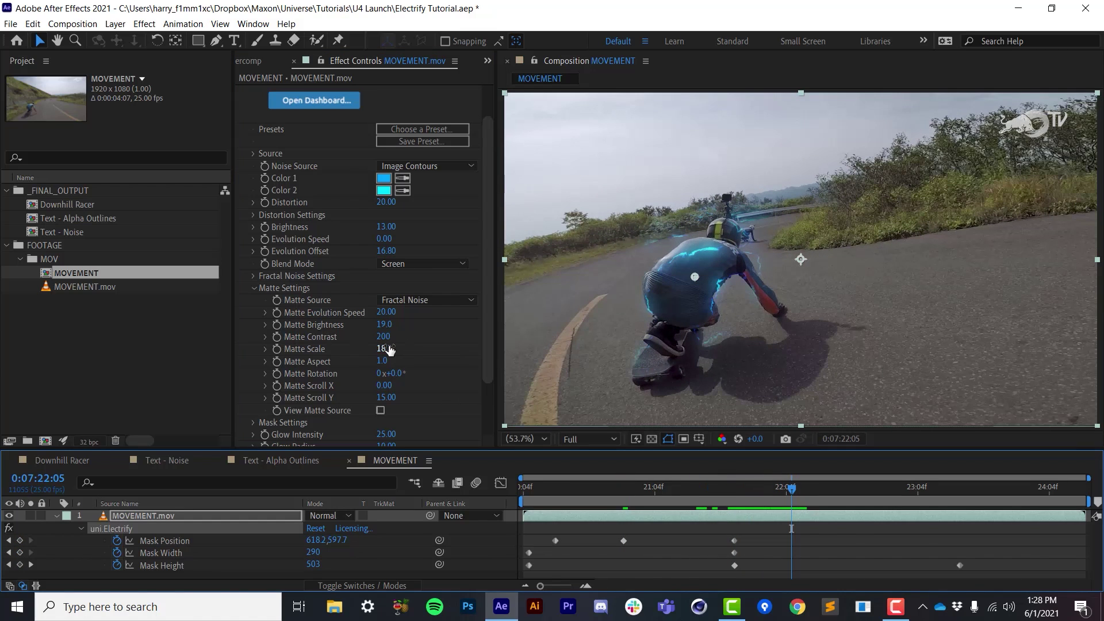
{"action": "left_click_drag", "start_coordinate": [390, 349], "coordinate": [449, 383]}
{"action": "key", "text": "ctrl+z"}
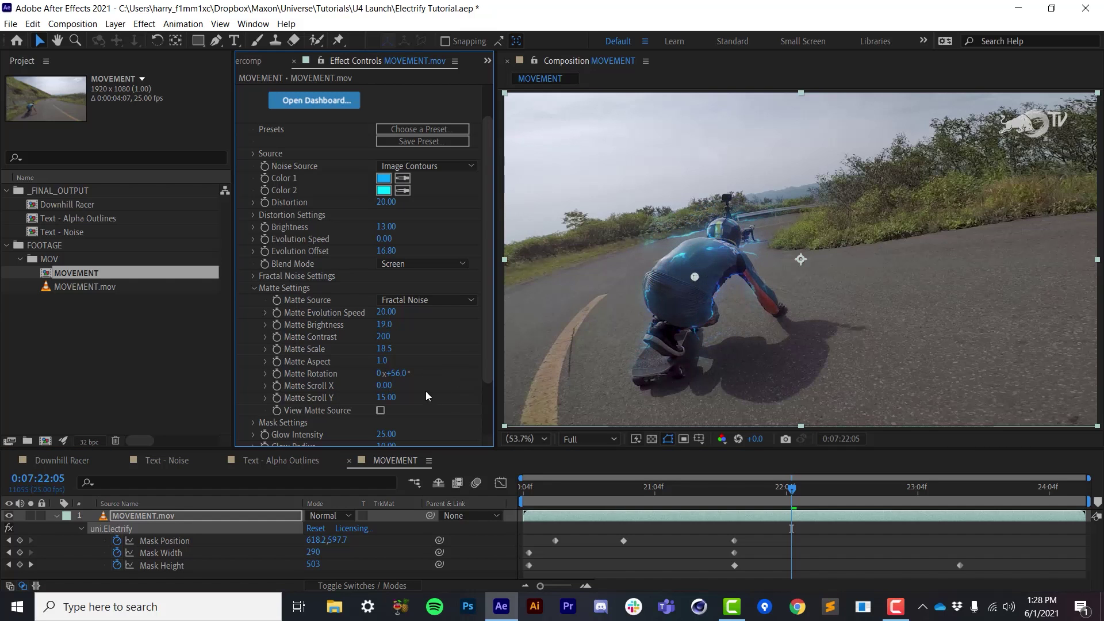
Rotate the matte noise to 18° while viewing the matte source, then return to the footage
{"action": "left_click", "coordinate": [380, 411]}
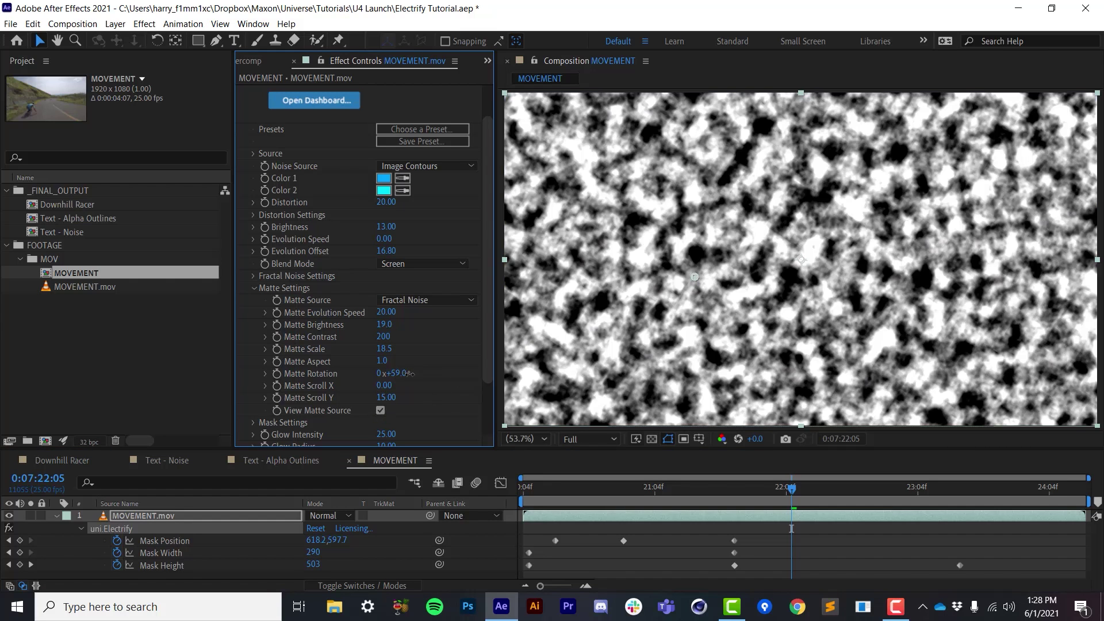
{"action": "left_click_drag", "start_coordinate": [411, 374], "coordinate": [403, 417]}
{"action": "left_click", "coordinate": [381, 410]}
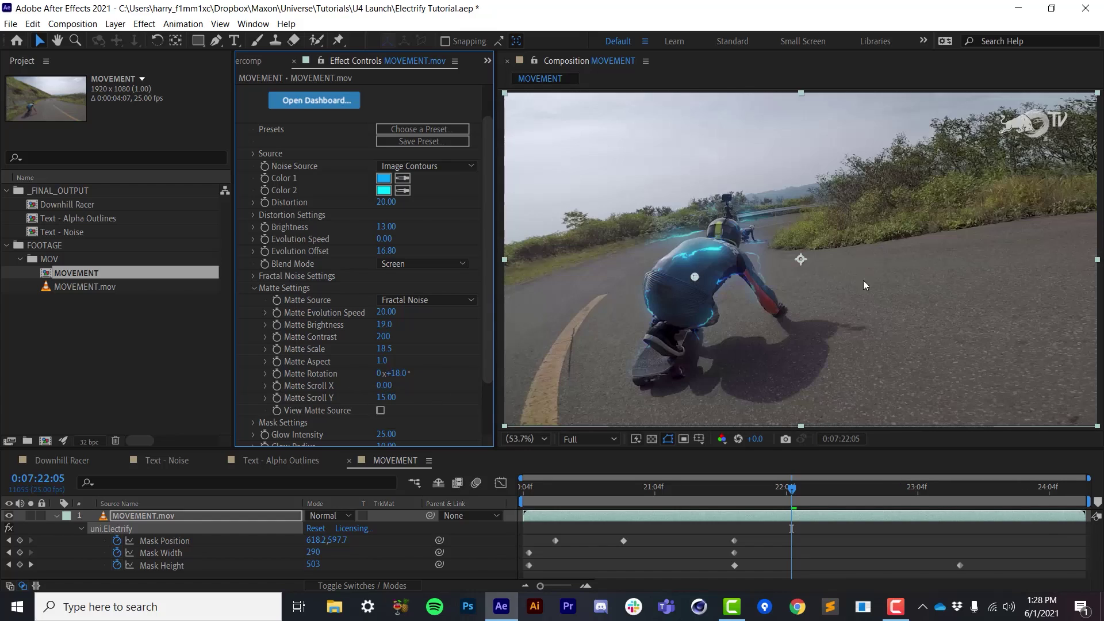
{"action": "left_click_drag", "start_coordinate": [705, 495], "coordinate": [730, 509]}
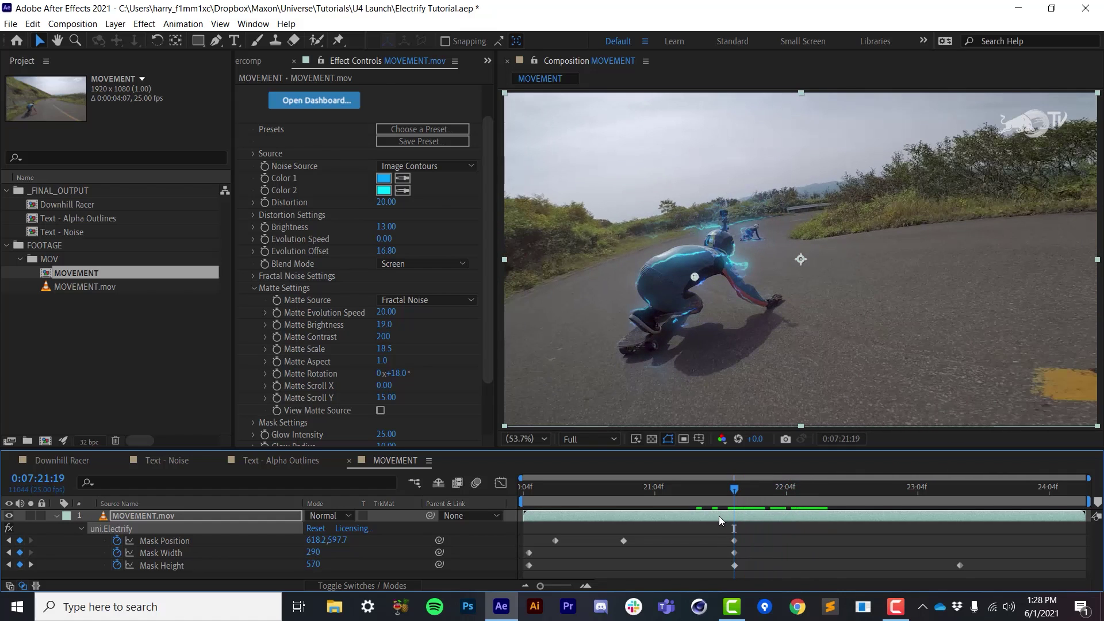
{"action": "left_click", "coordinate": [395, 300]}
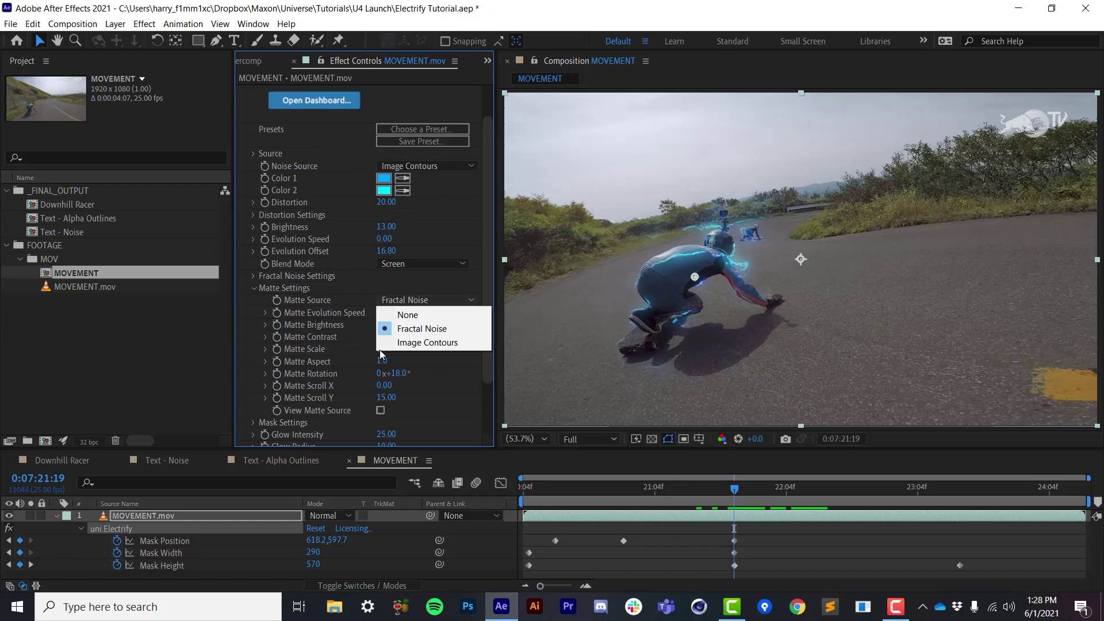
Keep Fractal Noise as the matte source, collapse Matte Settings, and set Noise Source to Fractal Noise
{"action": "left_click", "coordinate": [407, 328]}
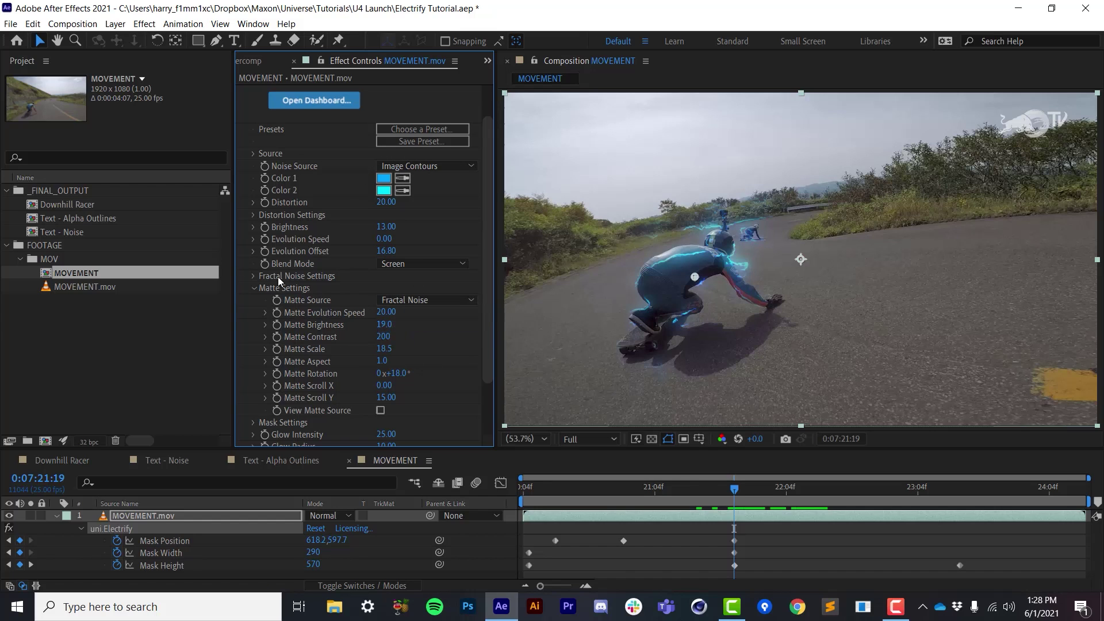
{"action": "left_click", "coordinate": [255, 286]}
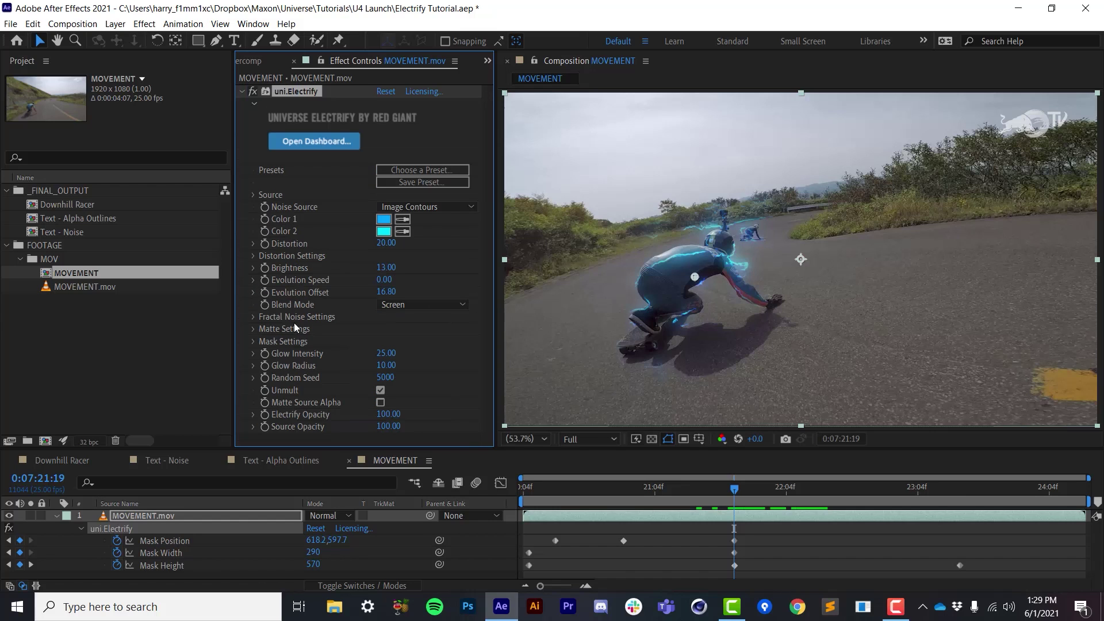
{"action": "left_click", "coordinate": [408, 205]}
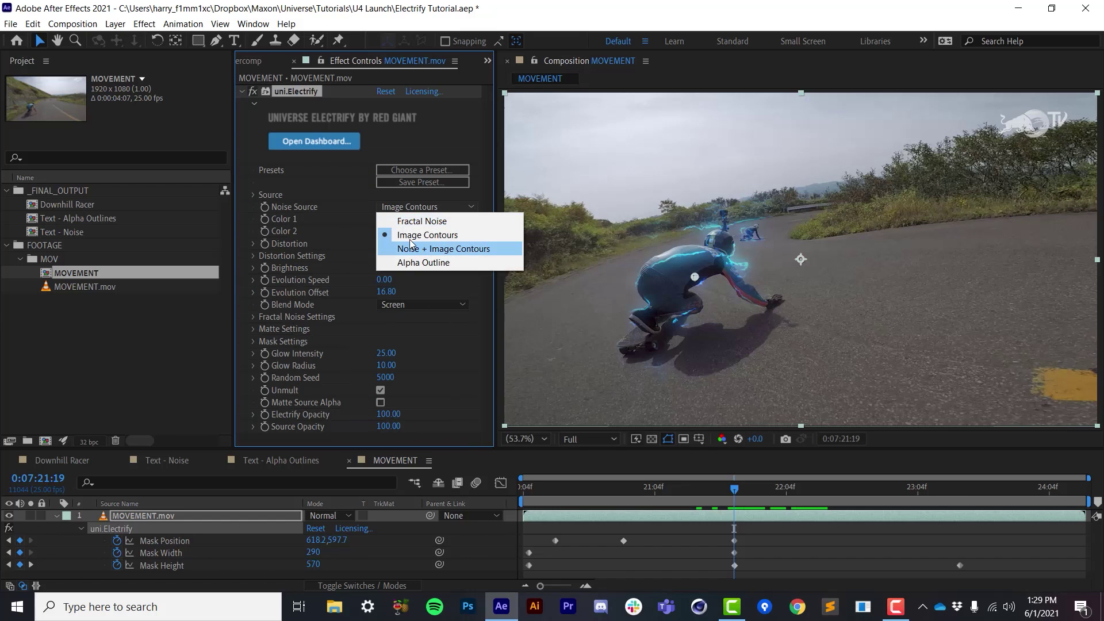
{"action": "left_click", "coordinate": [415, 221]}
{"action": "left_click_drag", "start_coordinate": [661, 488], "coordinate": [713, 524]}
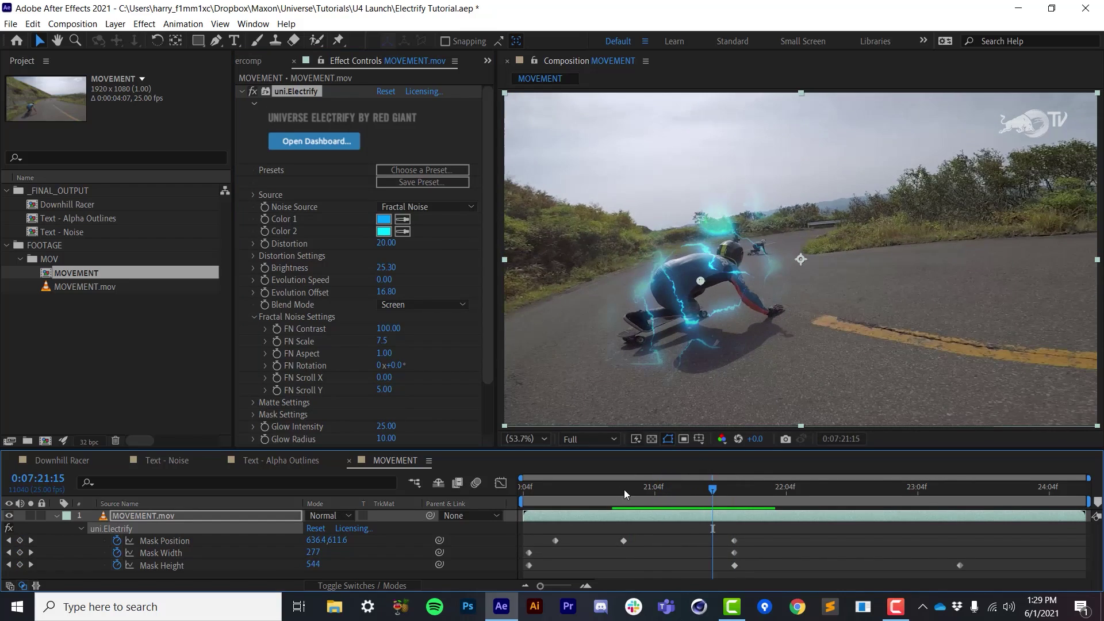
{"action": "key", "text": "space"}
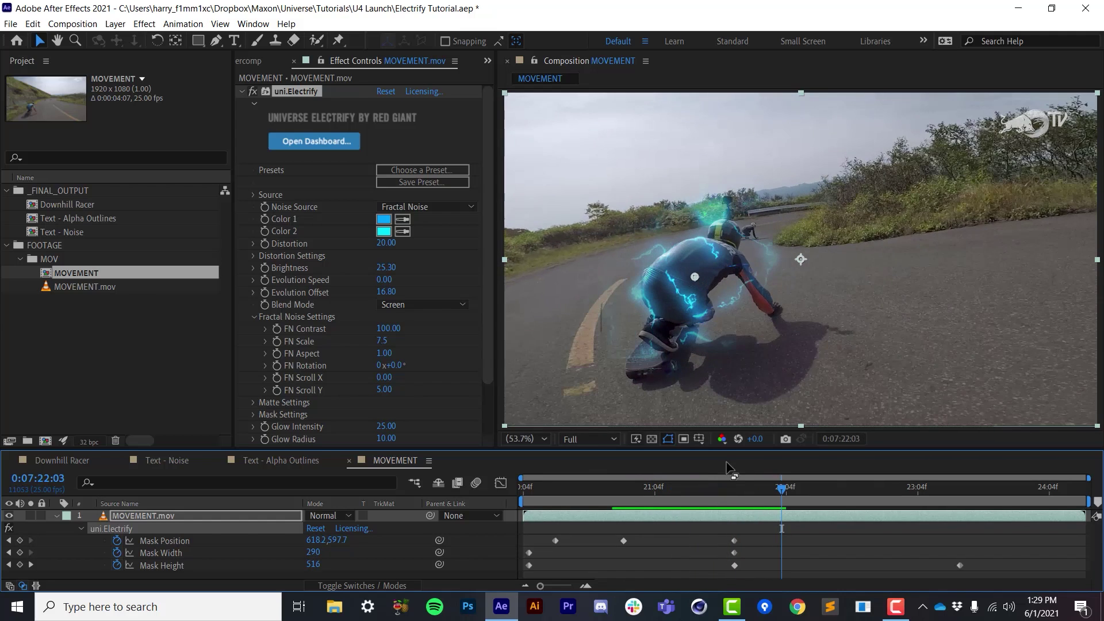
{"action": "left_click_drag", "start_coordinate": [620, 496], "coordinate": [718, 538]}
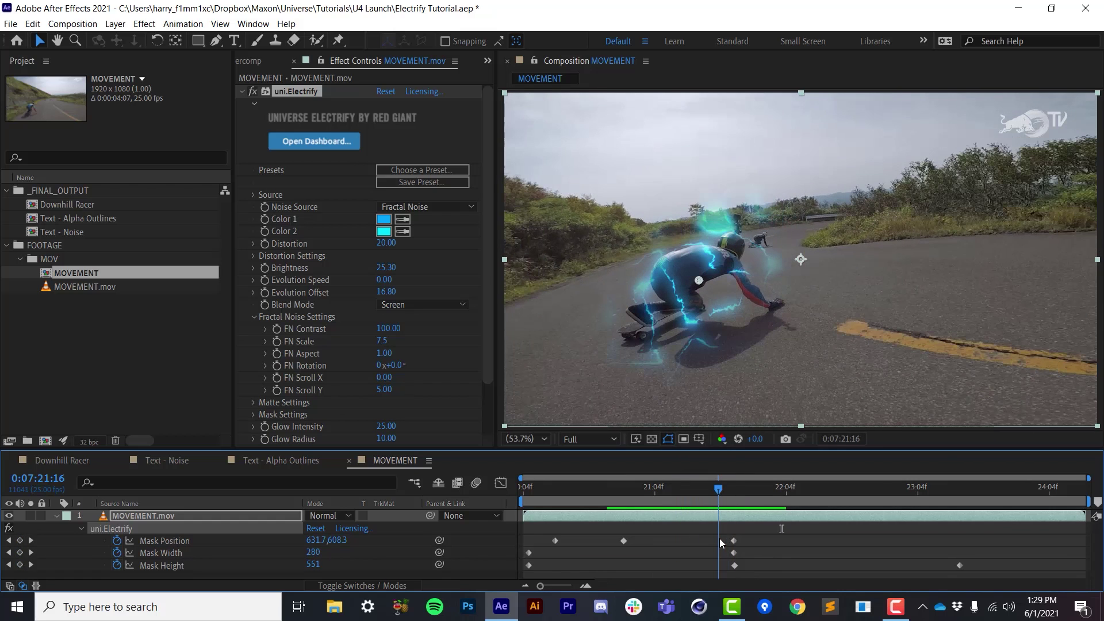
Try Image Contours, revert to Fractal Noise, and set FN Contrast to 75 in Fractal Noise Settings
{"action": "left_click", "coordinate": [396, 207]}
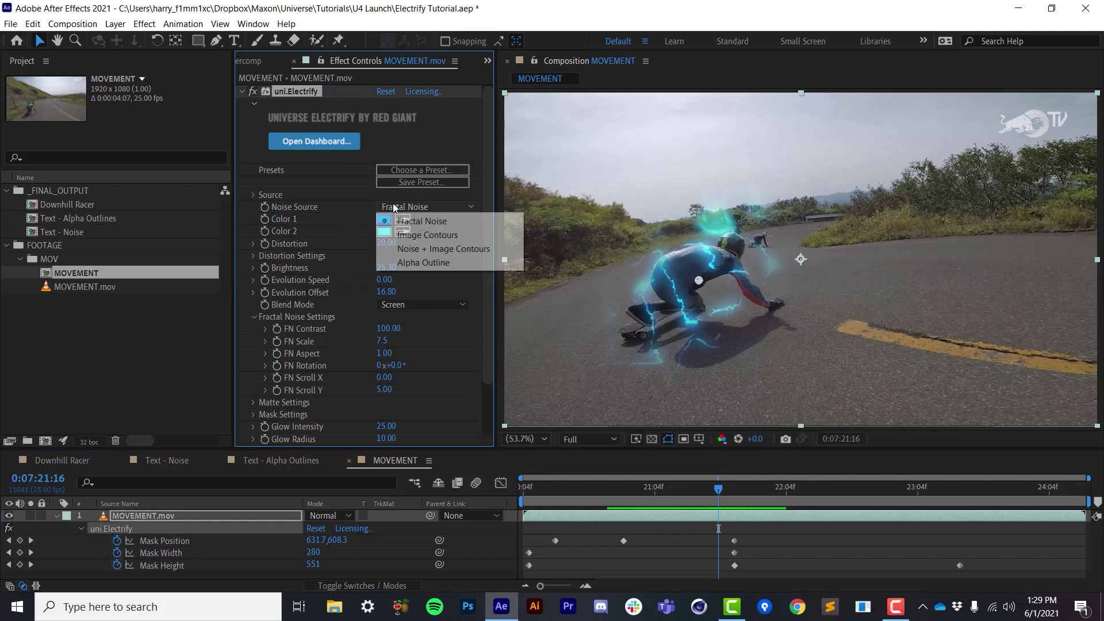
{"action": "left_click", "coordinate": [402, 235]}
{"action": "left_click", "coordinate": [253, 317]}
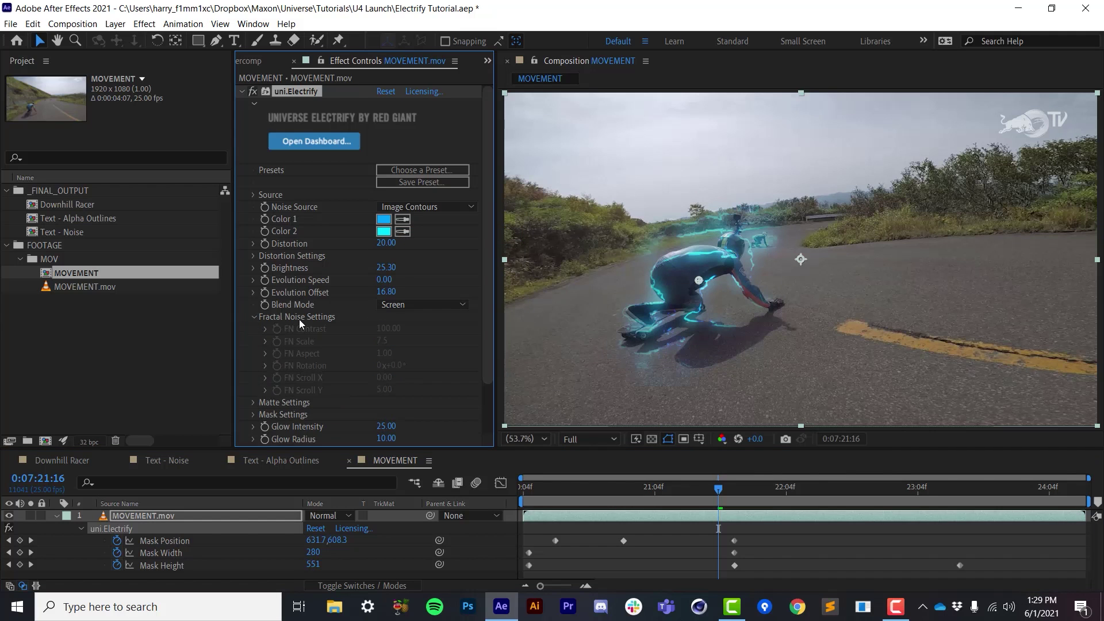
{"action": "left_click", "coordinate": [418, 205]}
{"action": "left_click", "coordinate": [426, 222]}
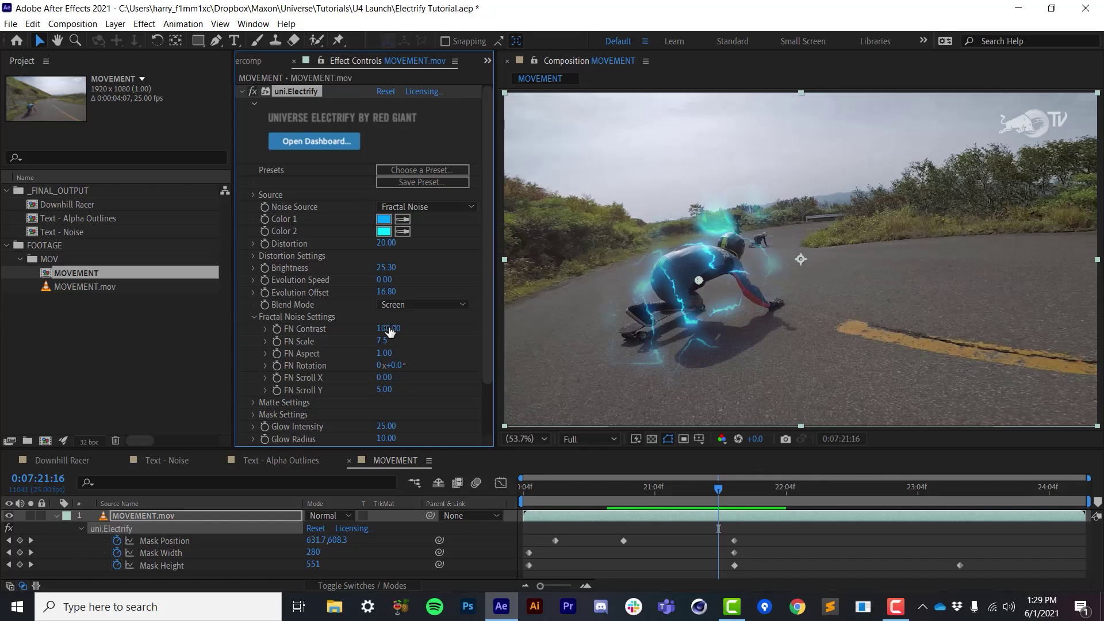
{"action": "left_click_drag", "start_coordinate": [384, 330], "coordinate": [392, 355]}
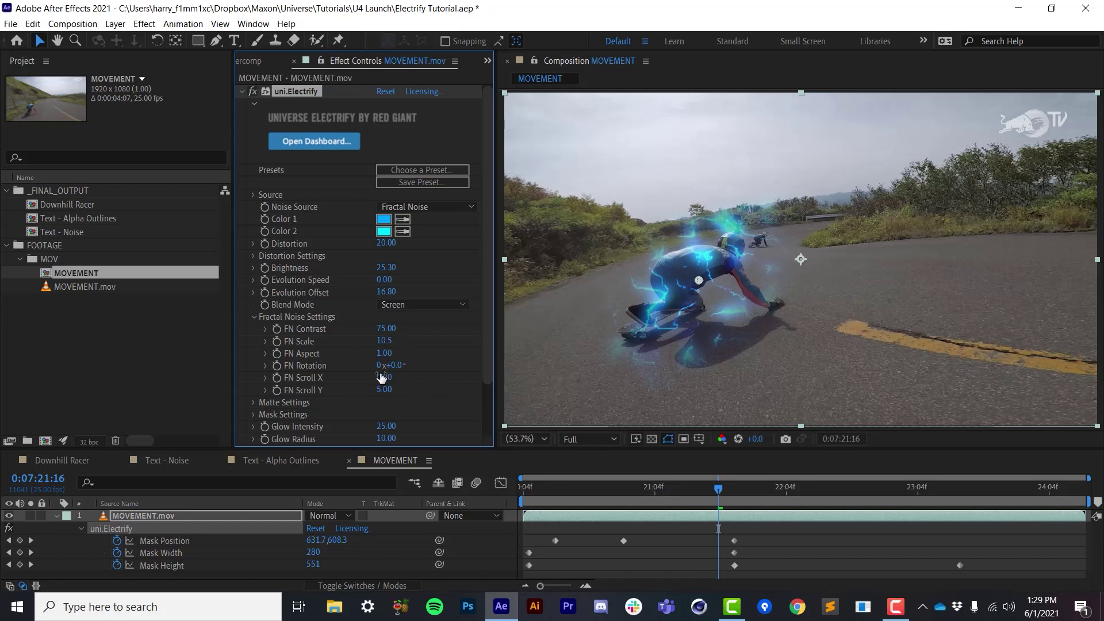
Set FN Scroll Y to -89 and FN Scroll X to -29, previewing the clip
{"action": "left_click_drag", "start_coordinate": [643, 490], "coordinate": [670, 498]}
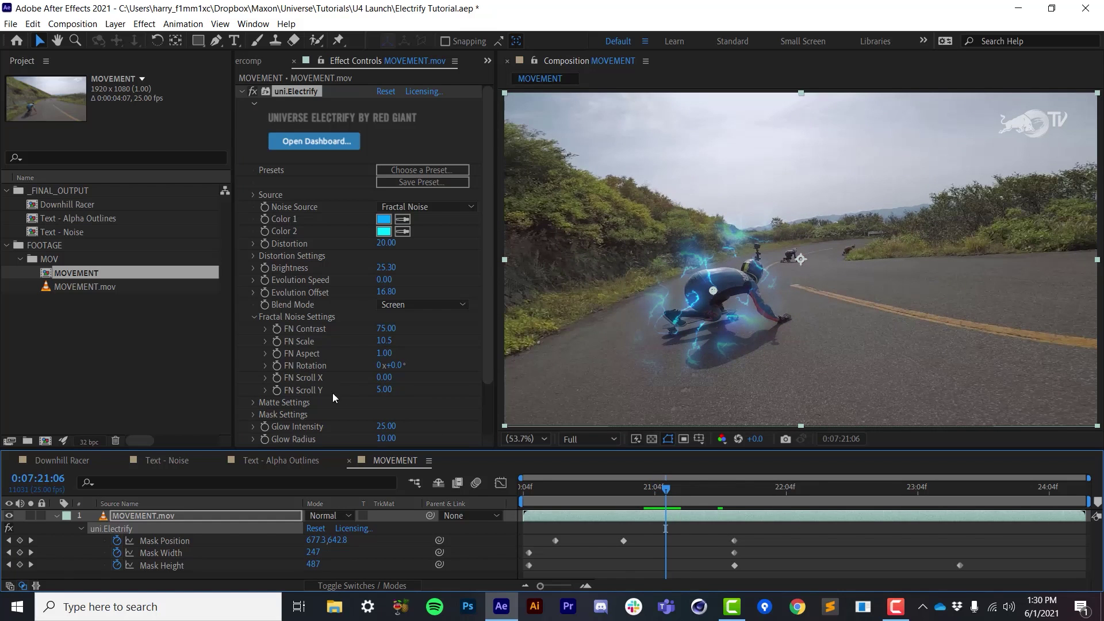
{"action": "left_click_drag", "start_coordinate": [382, 390], "coordinate": [314, 391]}
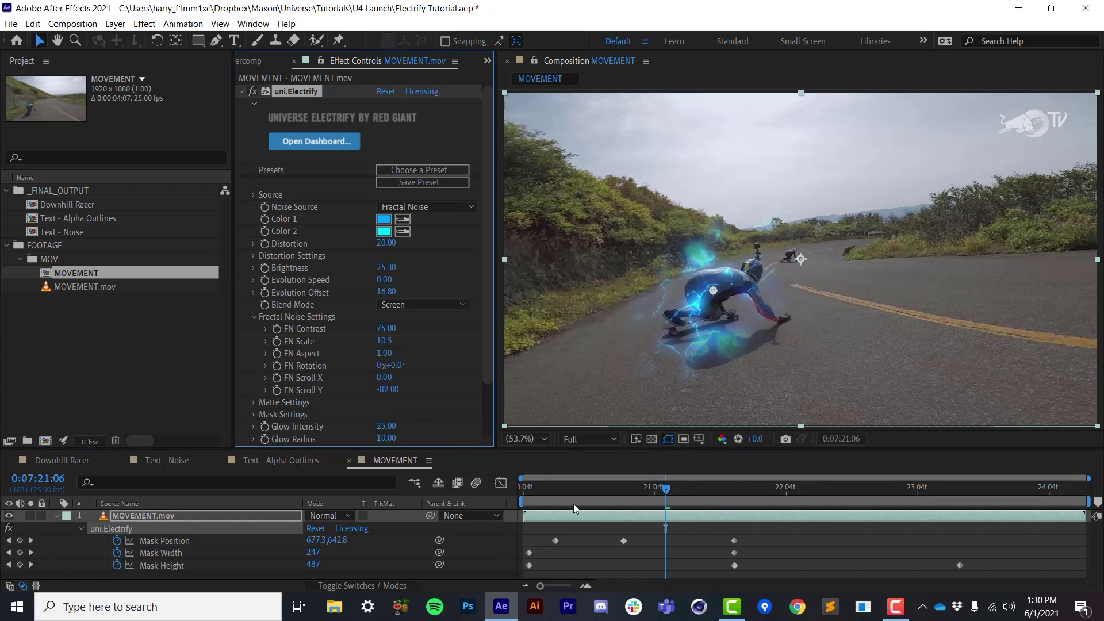
{"action": "left_click_drag", "start_coordinate": [571, 503], "coordinate": [619, 510]}
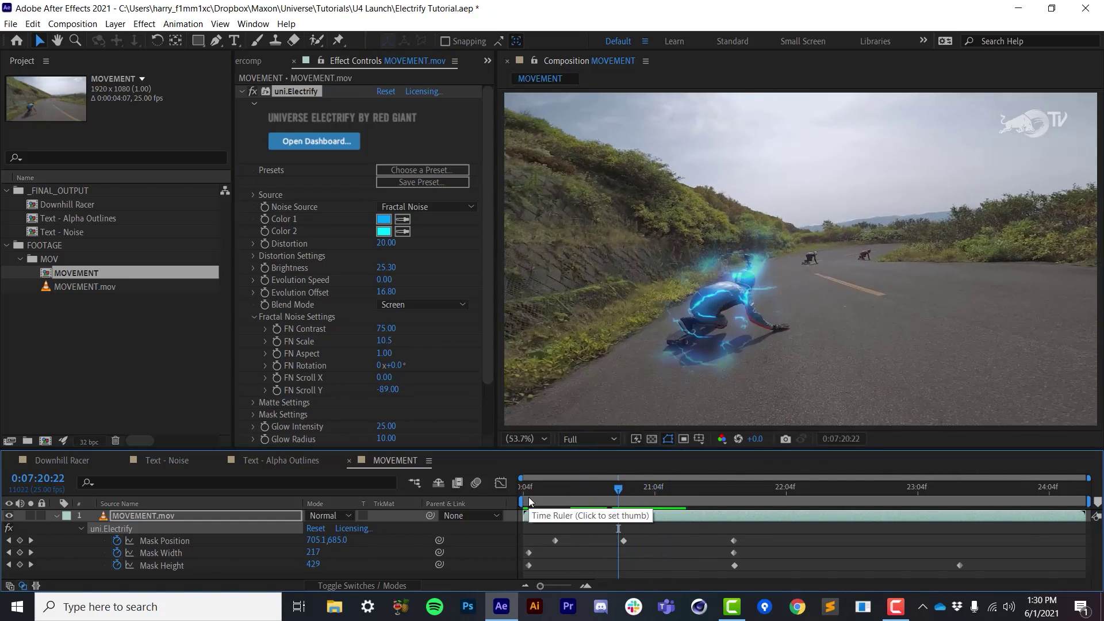
{"action": "key", "text": "space"}
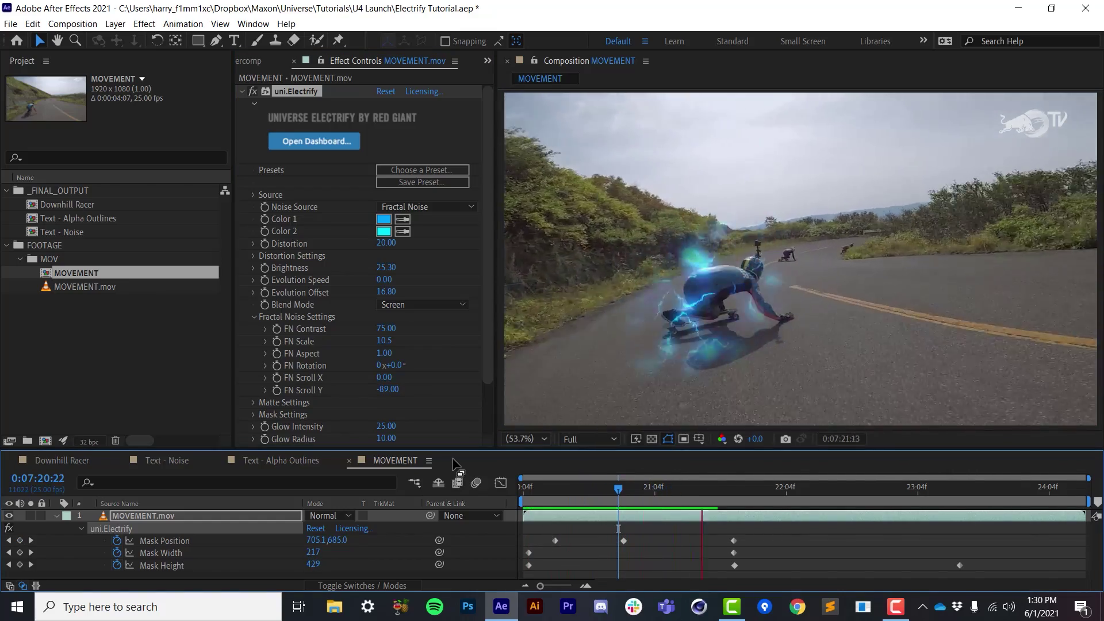
{"action": "left_click_drag", "start_coordinate": [384, 377], "coordinate": [358, 377]}
{"action": "left_click", "coordinate": [555, 501]}
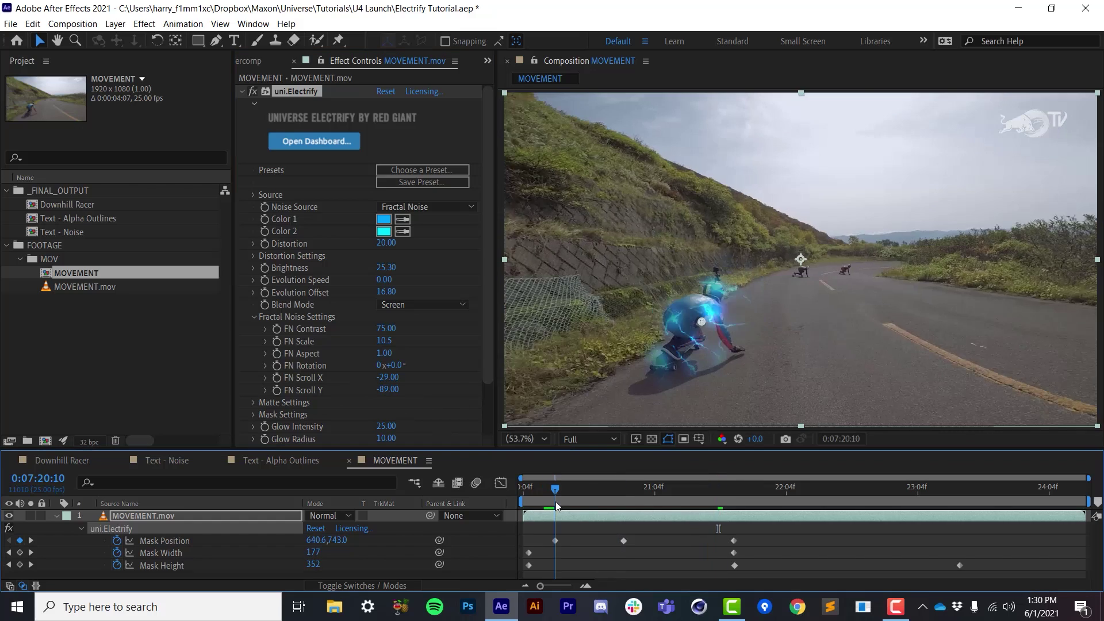
{"action": "key", "text": "space"}
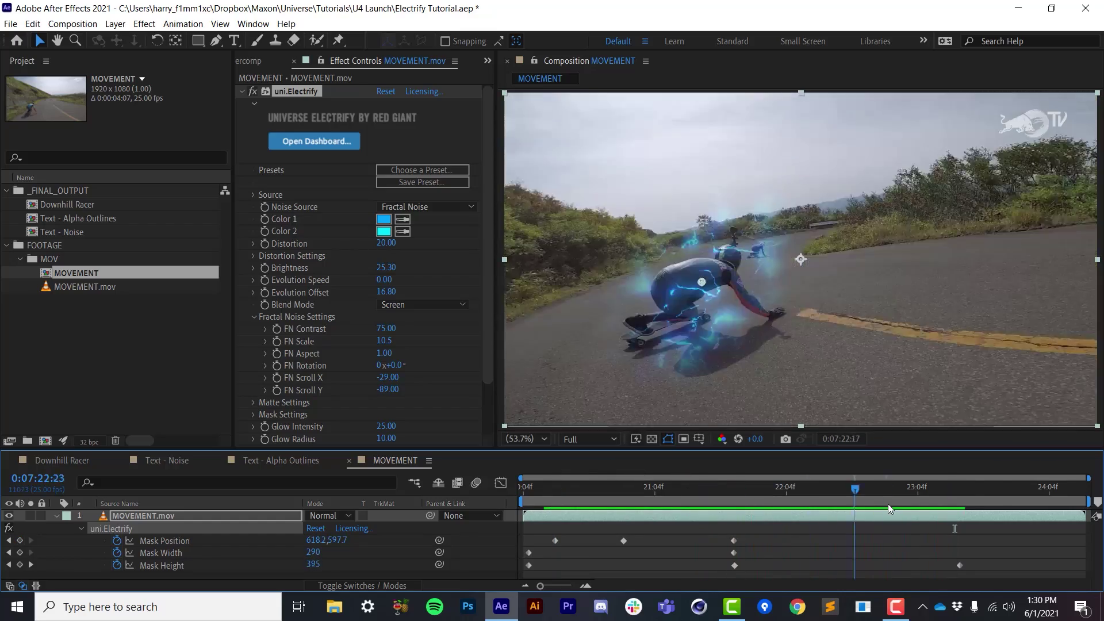
{"action": "key", "text": "space"}
At 0:07:23:20, move the mask centre onto the skater to keyframe Mask Position
{"action": "key", "text": "Page_Down"}
{"action": "key", "text": "Page_Down"}
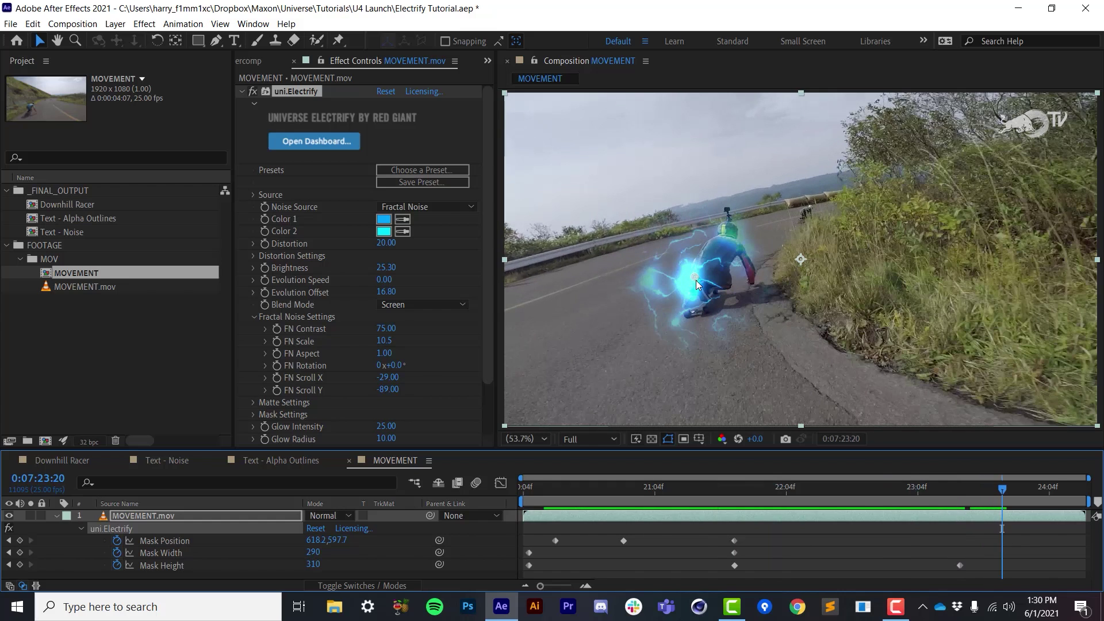
{"action": "left_click_drag", "start_coordinate": [696, 281], "coordinate": [720, 264]}
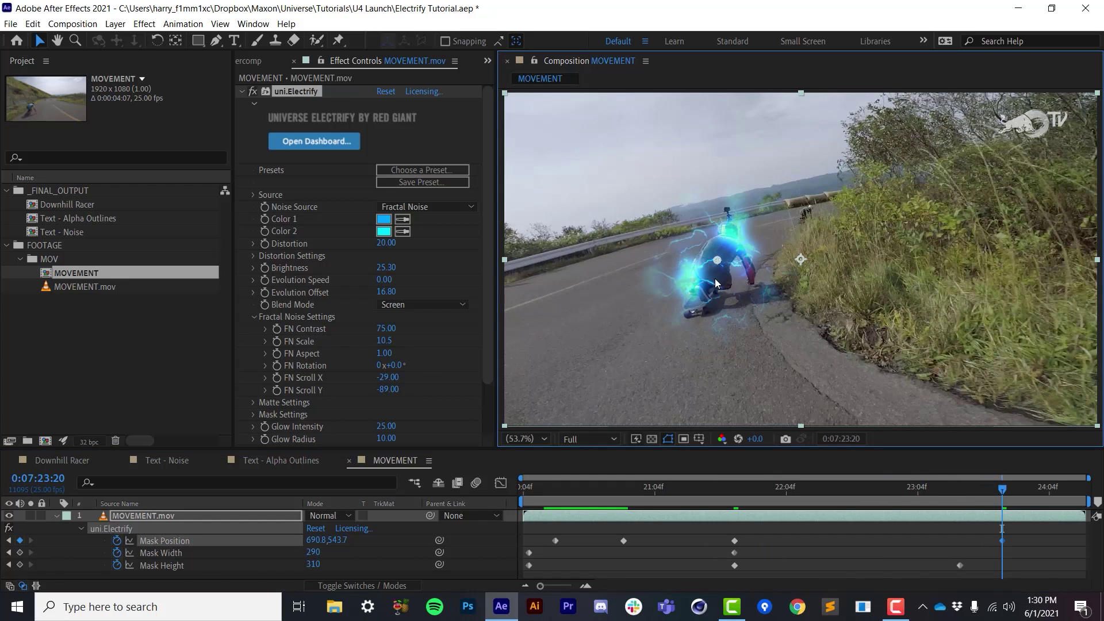
{"action": "left_click", "coordinate": [739, 488]}
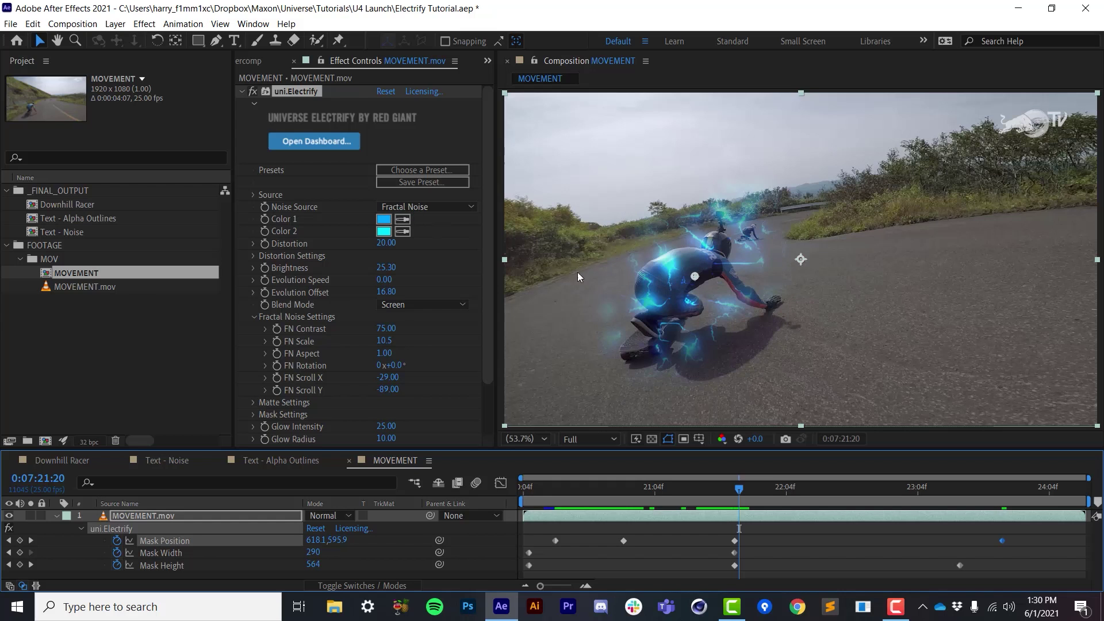
{"action": "left_click_drag", "start_coordinate": [629, 486], "coordinate": [703, 495]}
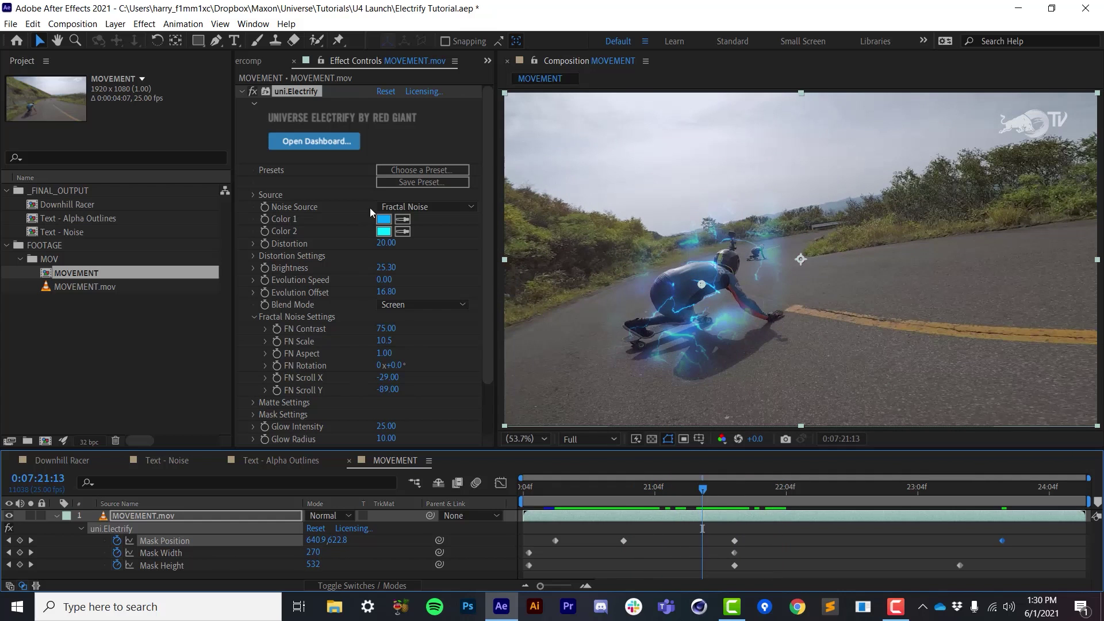
{"action": "left_click_drag", "start_coordinate": [491, 213], "coordinate": [492, 301]}
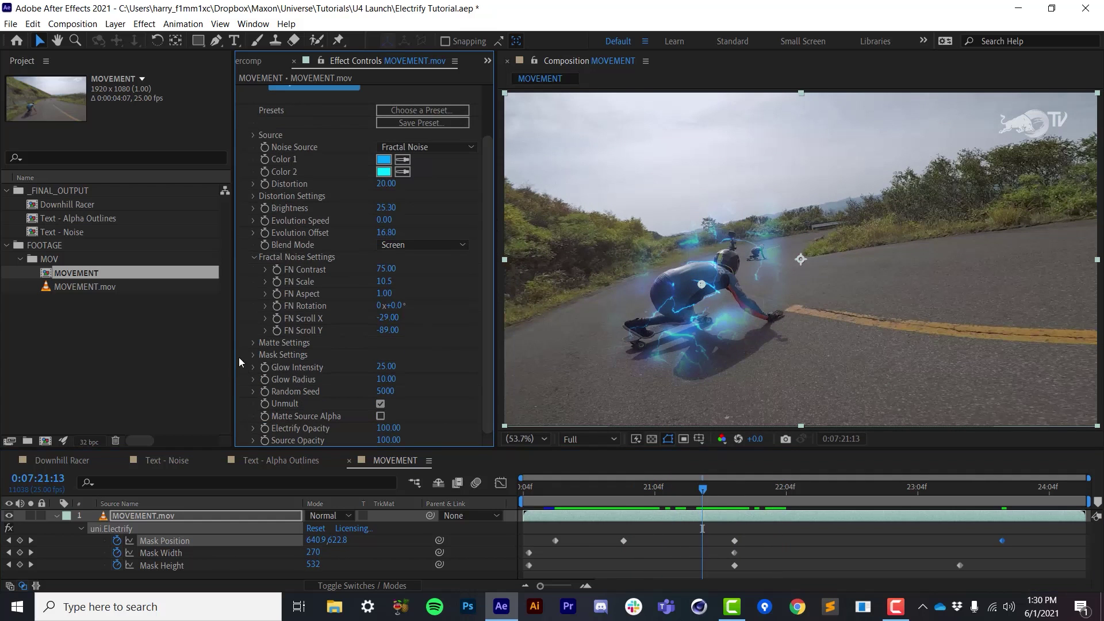
Expand Matte Settings, set Matte Source to Image Contours, and lower Matte Brightness
{"action": "left_click", "coordinate": [253, 342]}
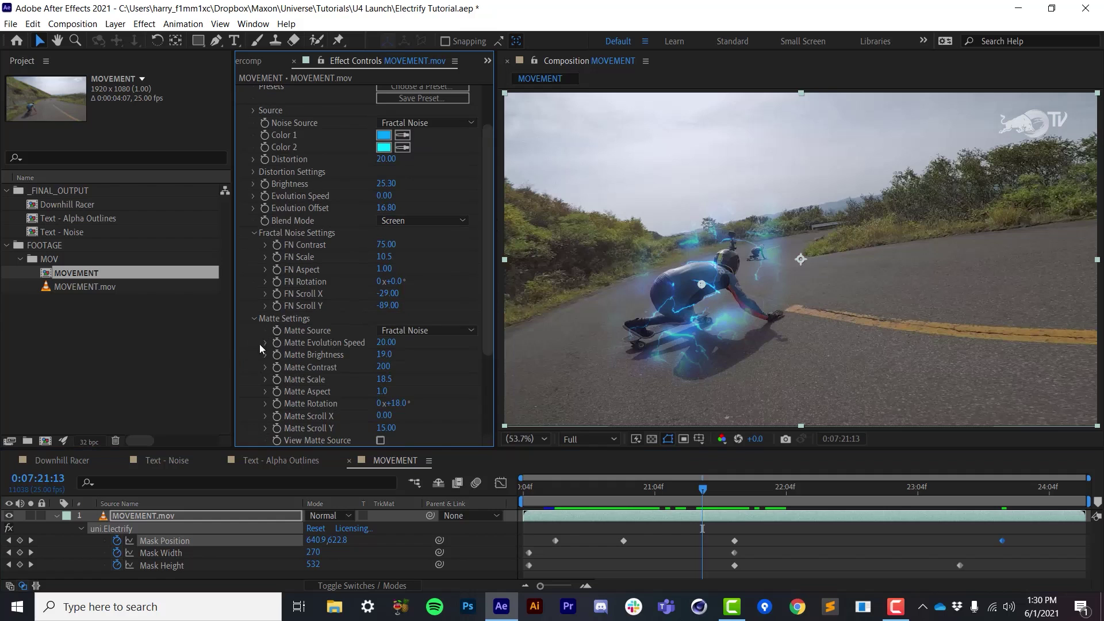
{"action": "left_click", "coordinate": [402, 334]}
{"action": "left_click", "coordinate": [419, 372]}
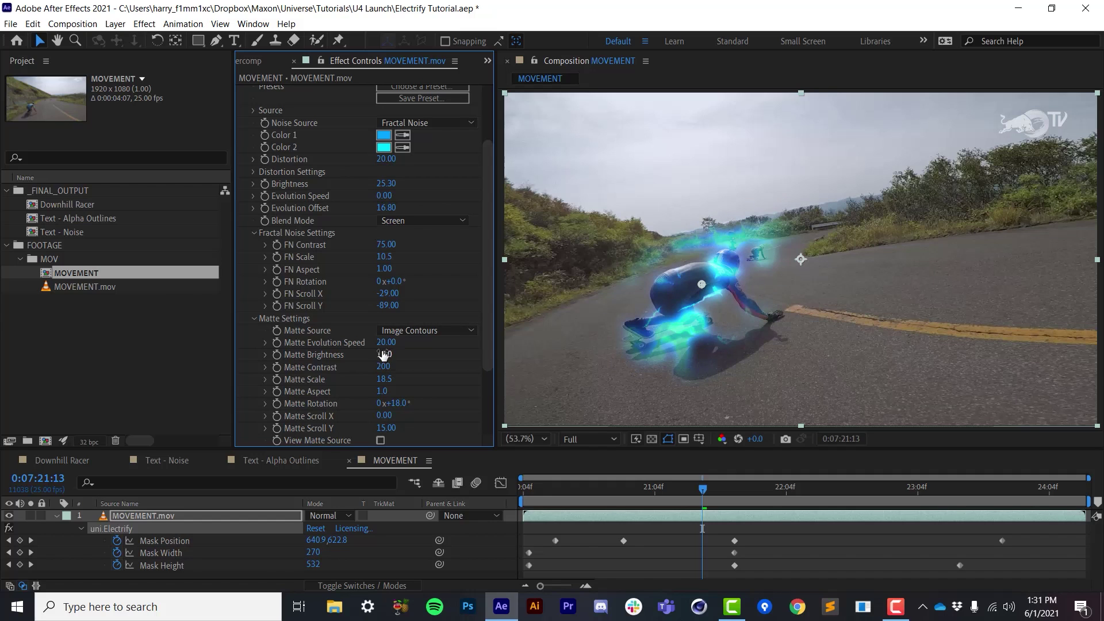
{"action": "mouse_move", "coordinate": [382, 355]}
{"action": "left_mouse_down"}
{"action": "mouse_move", "coordinate": [360, 355]}
{"action": "mouse_move", "coordinate": [371, 361]}
{"action": "left_mouse_up"}
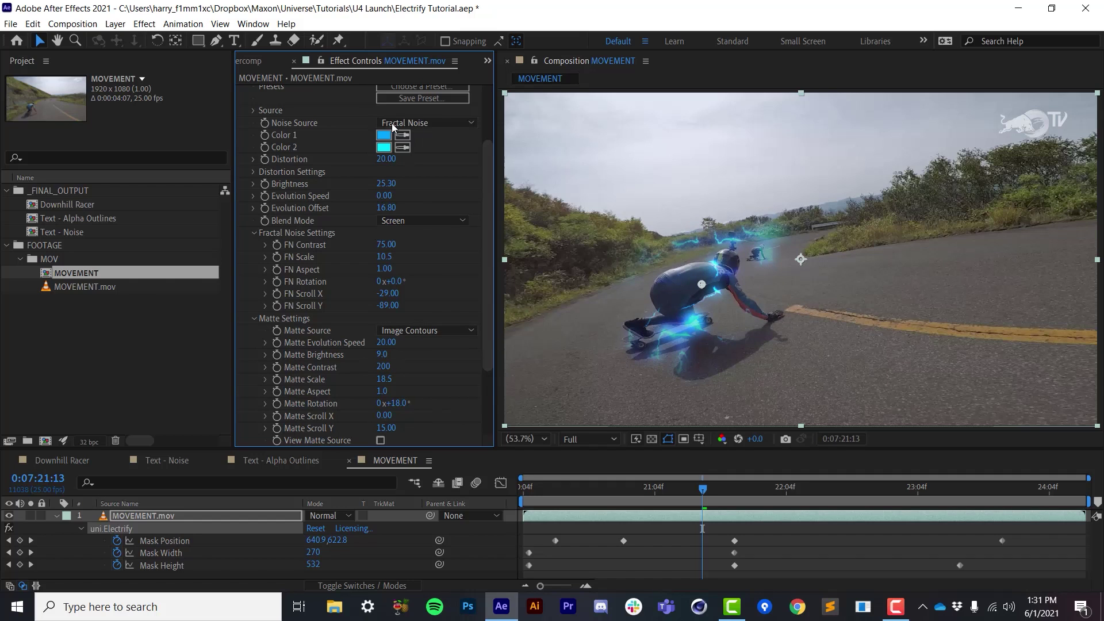
Preview the lightning matte with View Matte Source on, then play back the electrified footage
{"action": "left_click", "coordinate": [380, 441]}
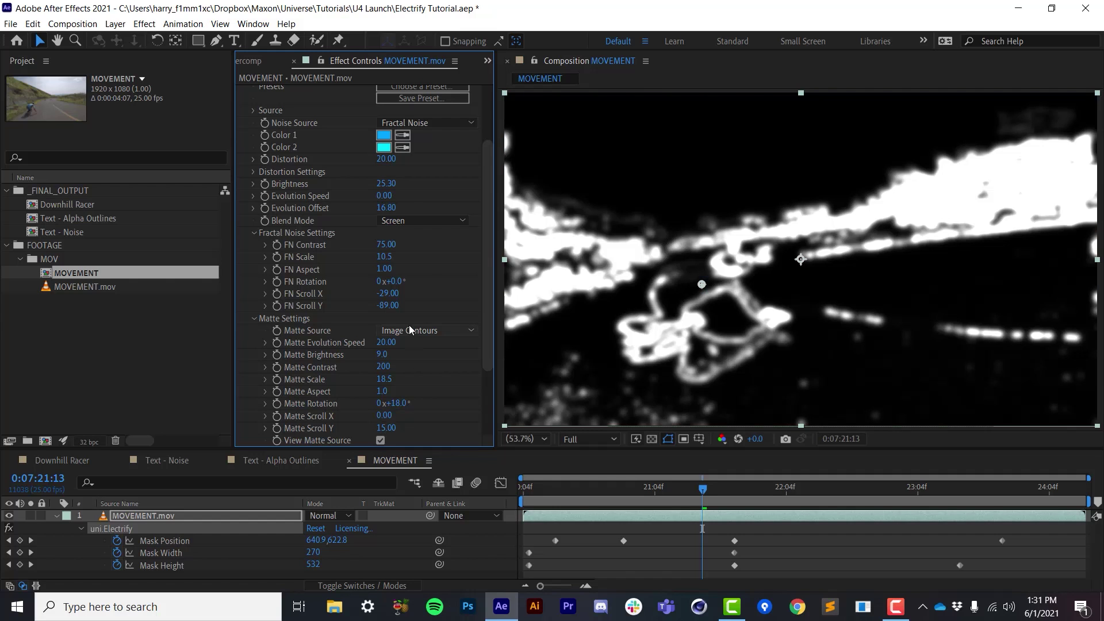
{"action": "left_click", "coordinate": [656, 497]}
{"action": "left_click_drag", "start_coordinate": [656, 498], "coordinate": [682, 502]}
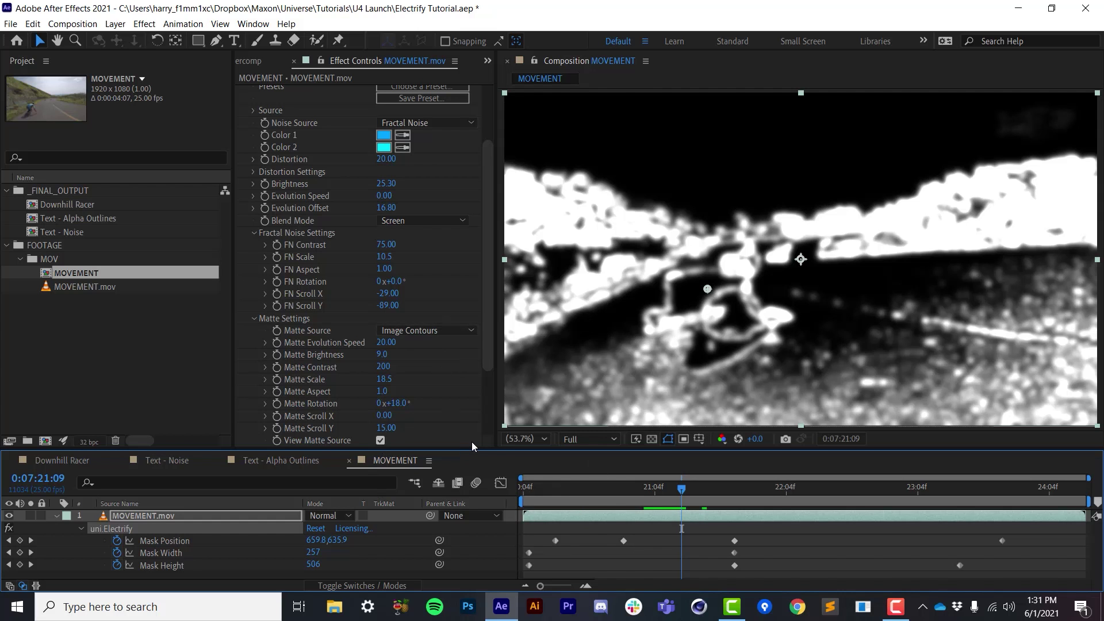
{"action": "key", "text": "space"}
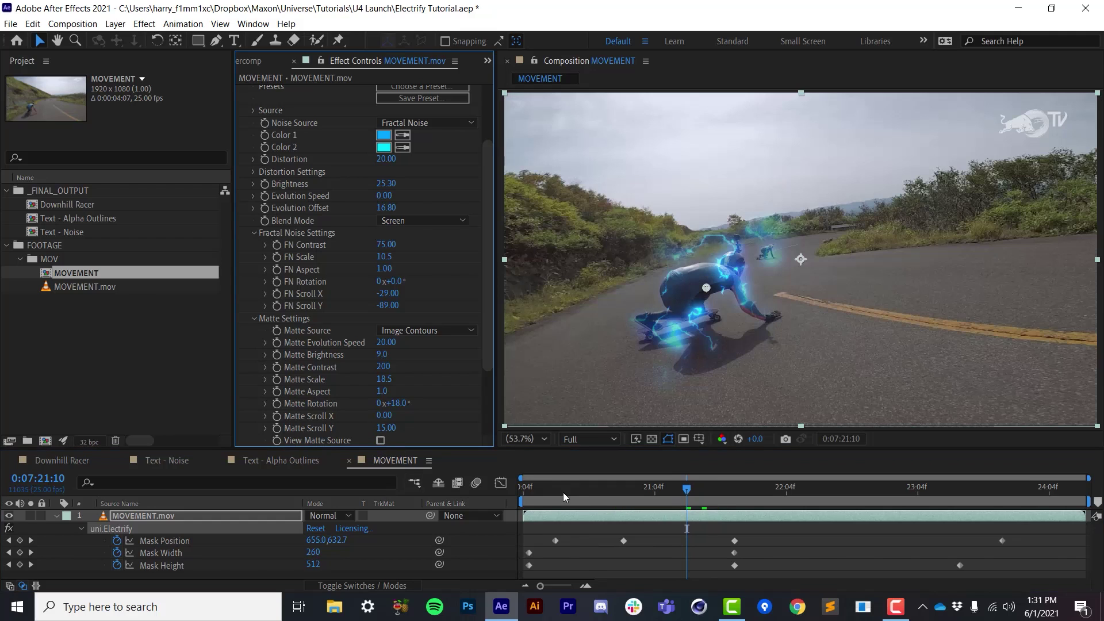
{"action": "left_click_drag", "start_coordinate": [564, 492], "coordinate": [708, 510]}
{"action": "key", "text": "space"}
{"action": "key", "text": "space"}
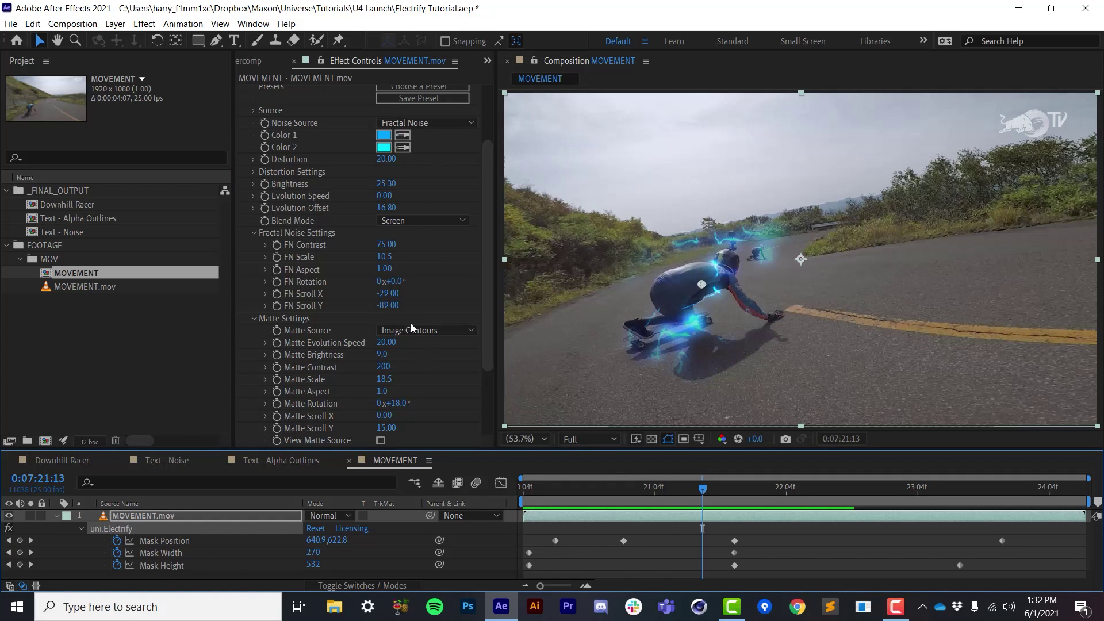
{"action": "left_click_drag", "start_coordinate": [565, 496], "coordinate": [761, 520]}
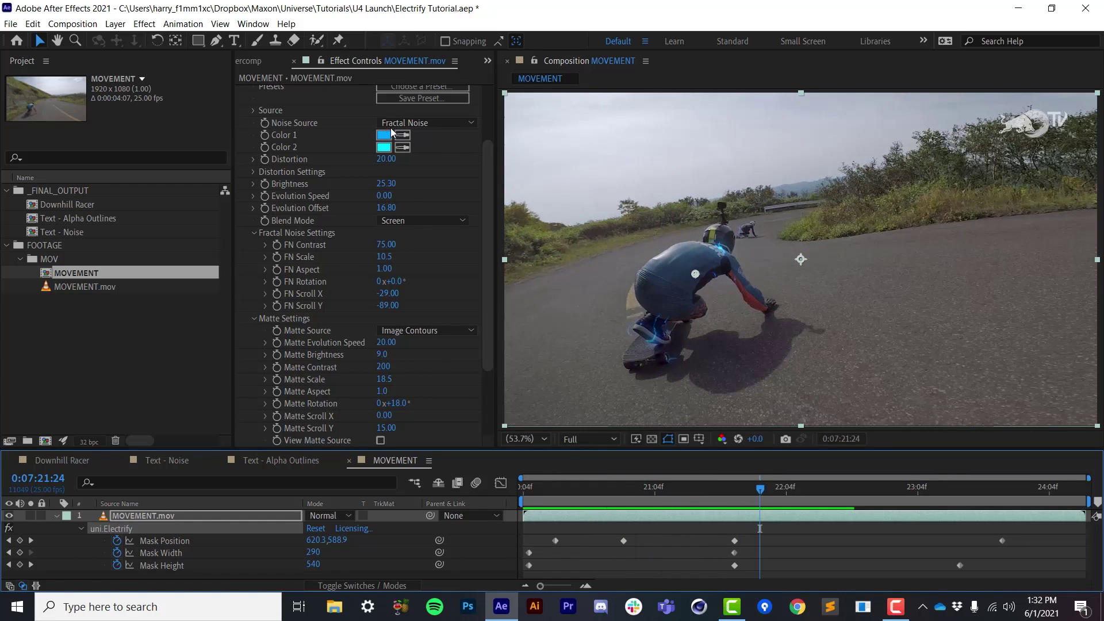
Set Noise Source to Image Contours and Matte Source to Fractal Noise
{"action": "left_click", "coordinate": [419, 126]}
{"action": "left_click", "coordinate": [428, 151]}
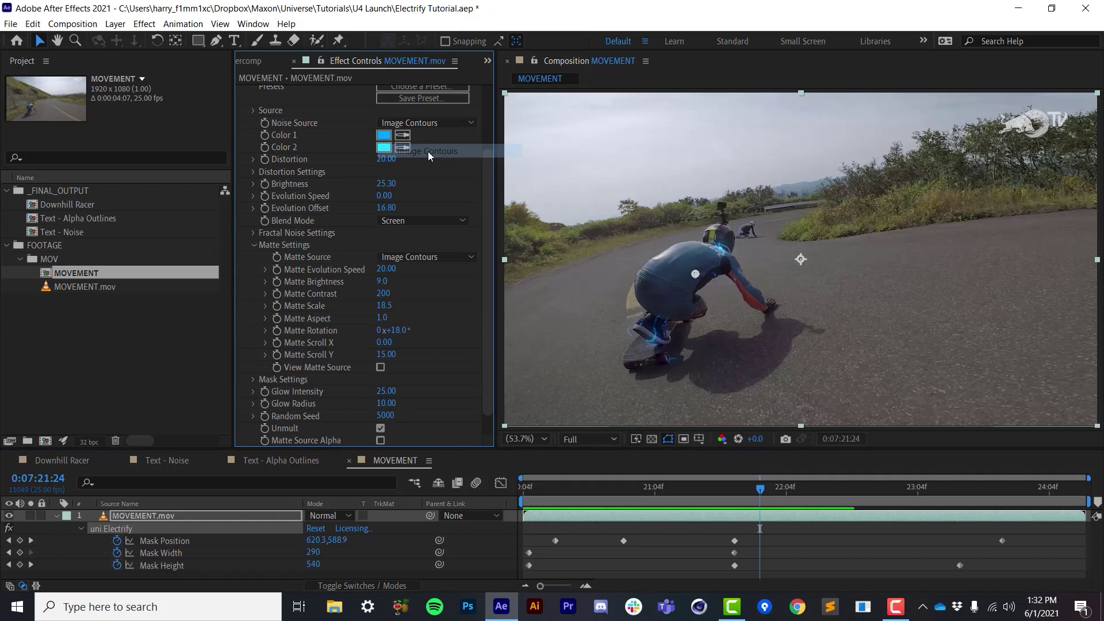
{"action": "left_click", "coordinate": [425, 260]}
{"action": "left_click", "coordinate": [423, 285]}
Set Noise Source to Noise + Image Contours and preview the new lightning
{"action": "left_click_drag", "start_coordinate": [581, 513], "coordinate": [737, 517]}
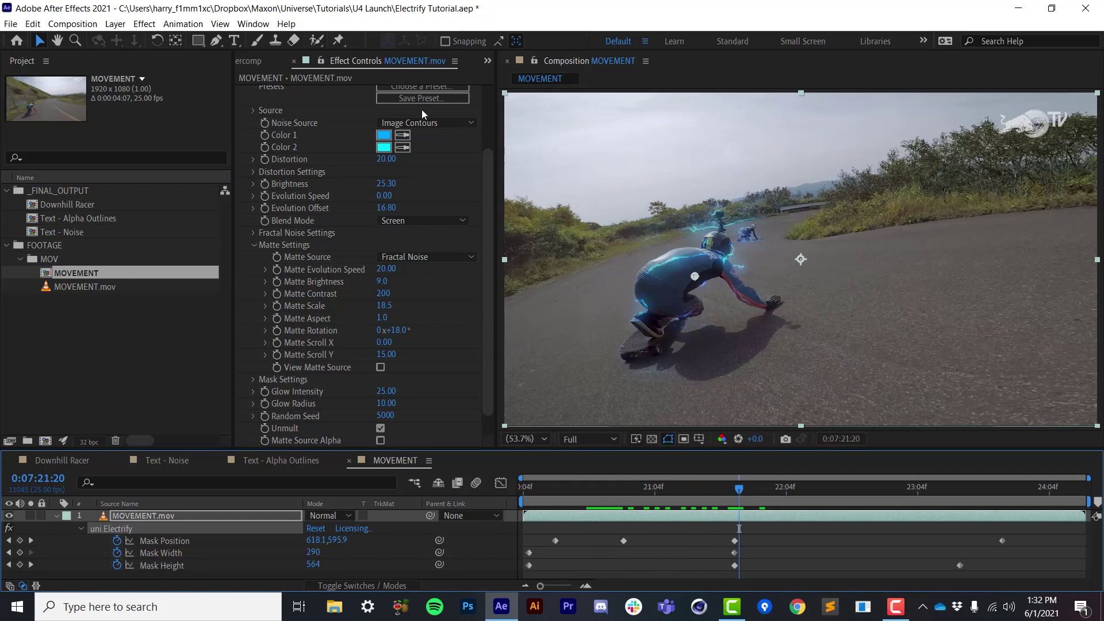
{"action": "left_click", "coordinate": [443, 122]}
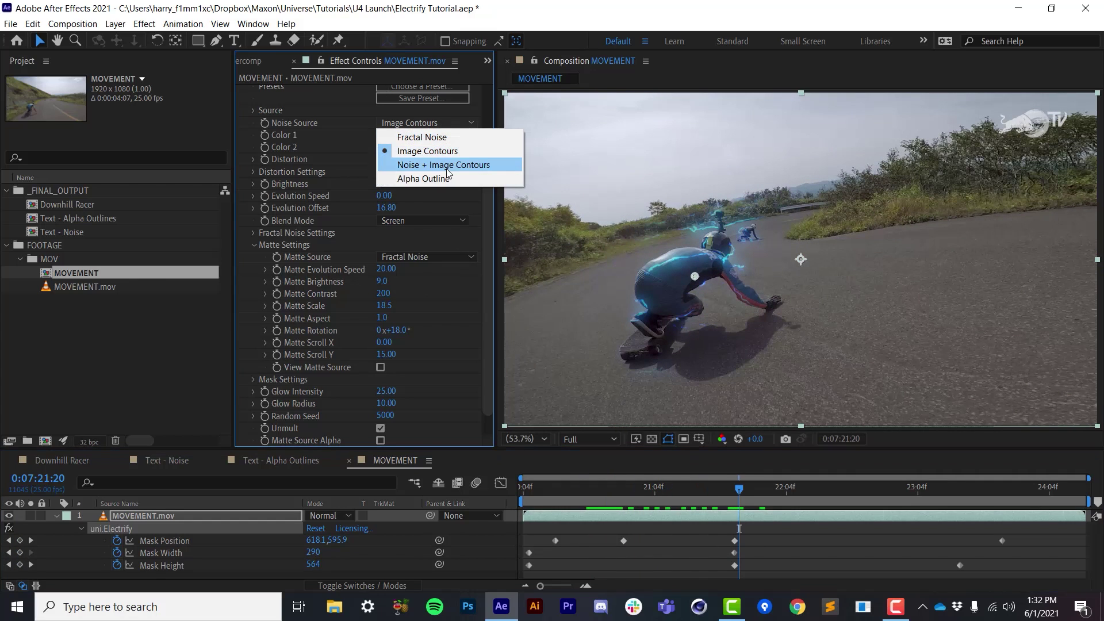
{"action": "left_click", "coordinate": [448, 168]}
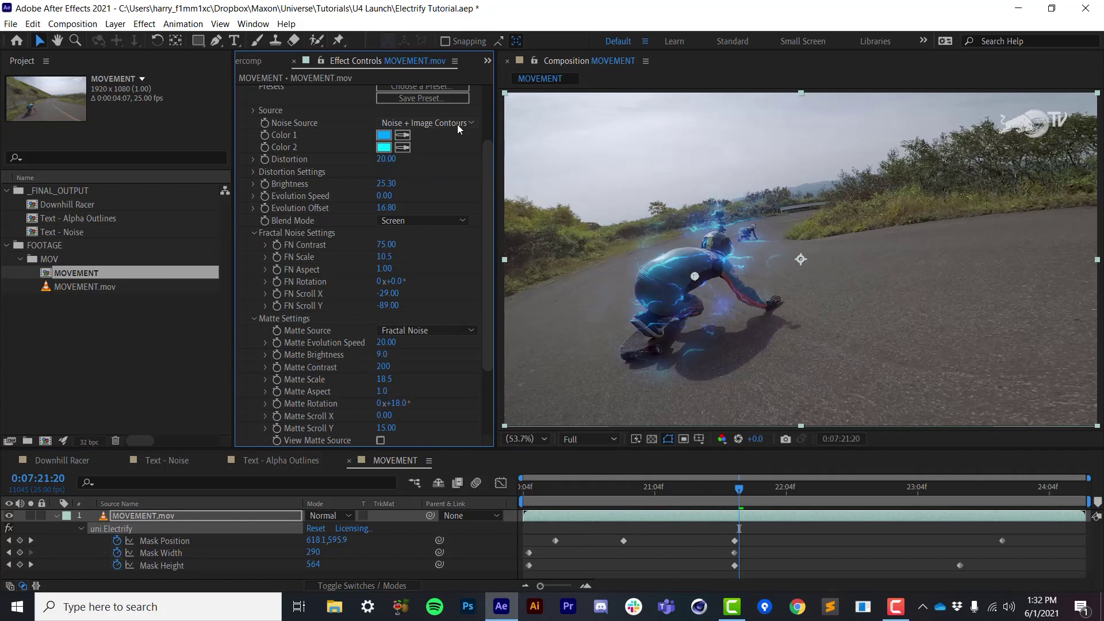
{"action": "left_click_drag", "start_coordinate": [650, 498], "coordinate": [715, 504]}
{"action": "key", "text": "space"}
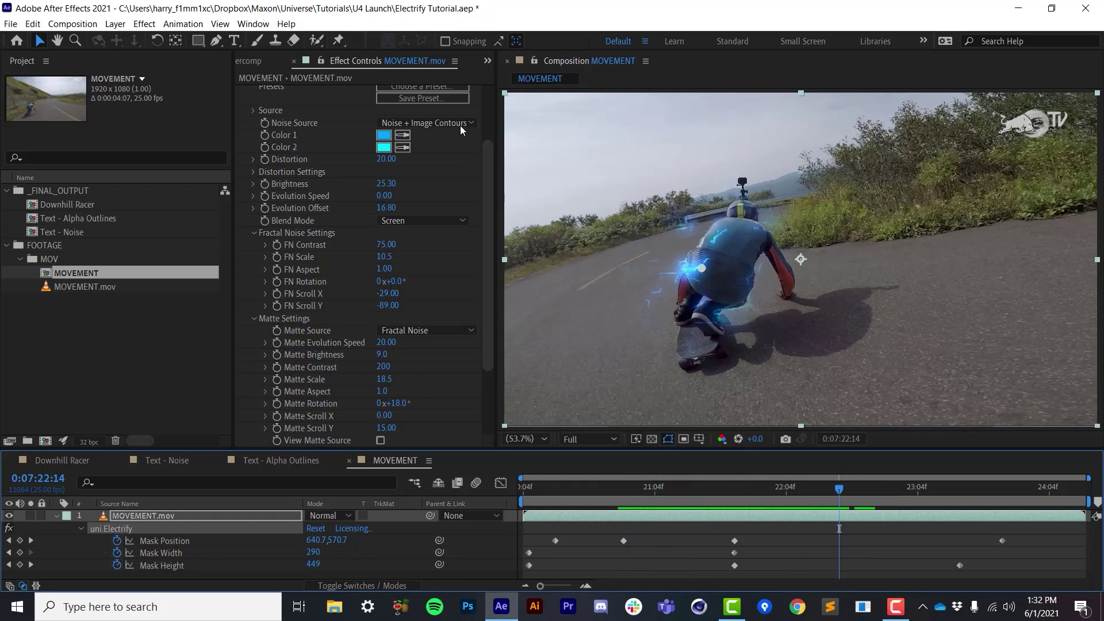
Recheck the noise source list unchanged, review an earlier frame, and switch to Downhill Racer
{"action": "scroll", "coordinate": [476, 151], "scroll_direction": "up", "scroll_amount": 3}
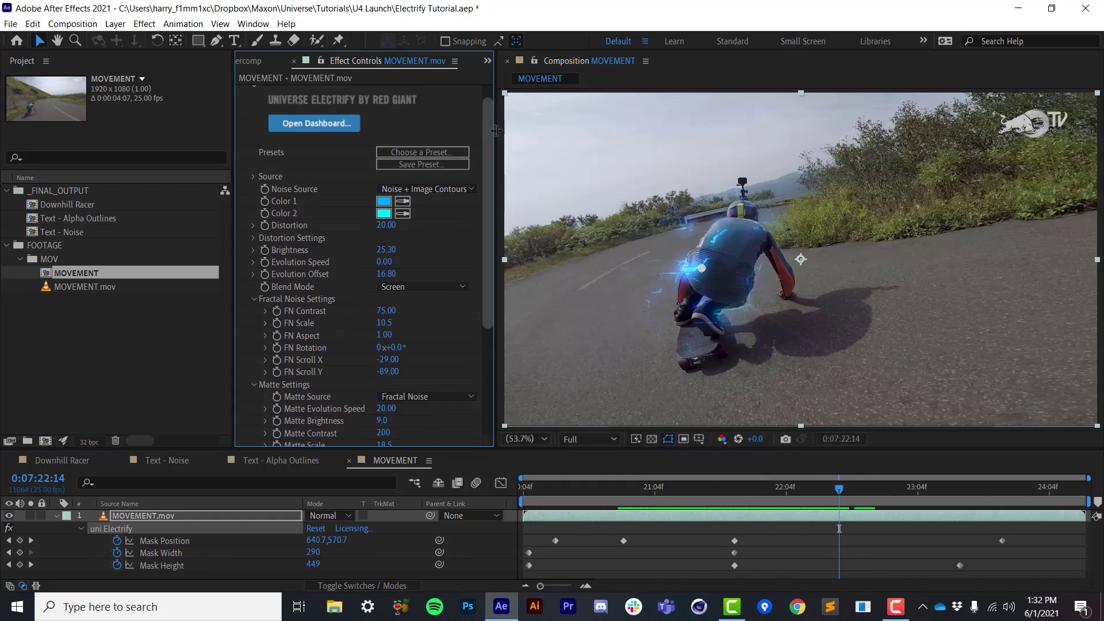
{"action": "left_click", "coordinate": [447, 193]}
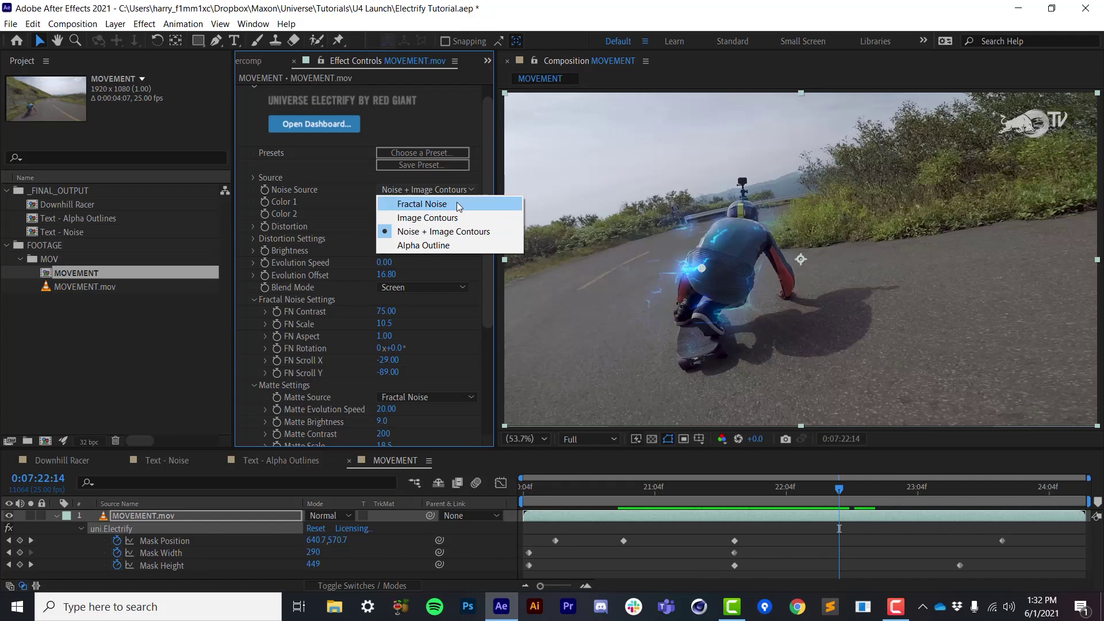
{"action": "left_click", "coordinate": [667, 525]}
{"action": "left_click_drag", "start_coordinate": [630, 487], "coordinate": [744, 517]}
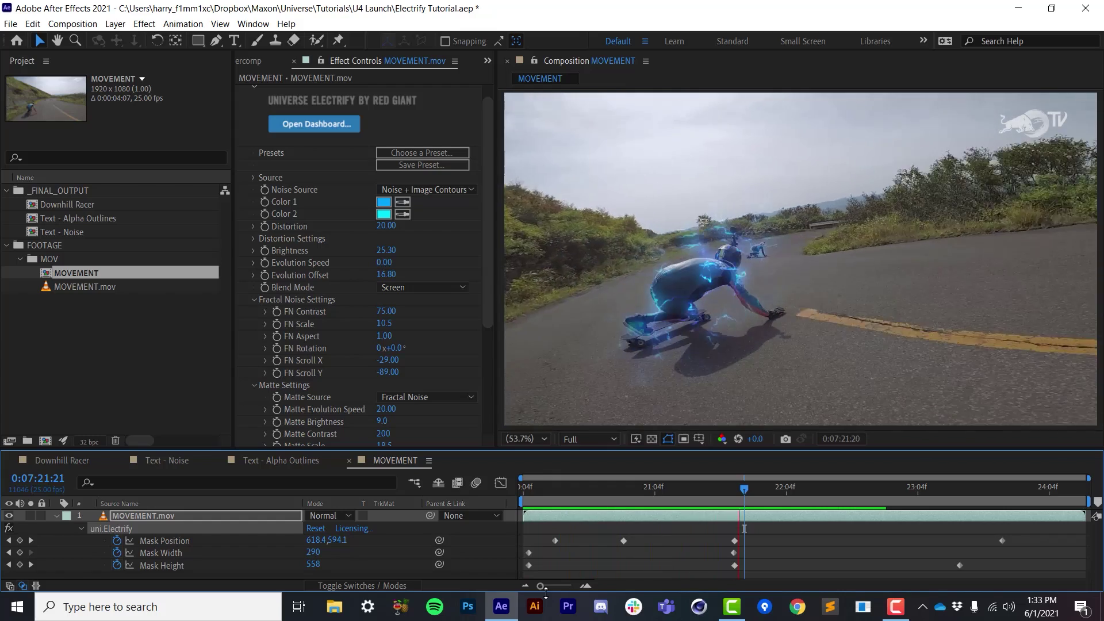
{"action": "left_click", "coordinate": [62, 460]}
Solo layer 1 in Downhill Racer and confirm Electrify's Blend Mode stays None
{"action": "left_click", "coordinate": [125, 522]}
{"action": "left_click", "coordinate": [31, 515]}
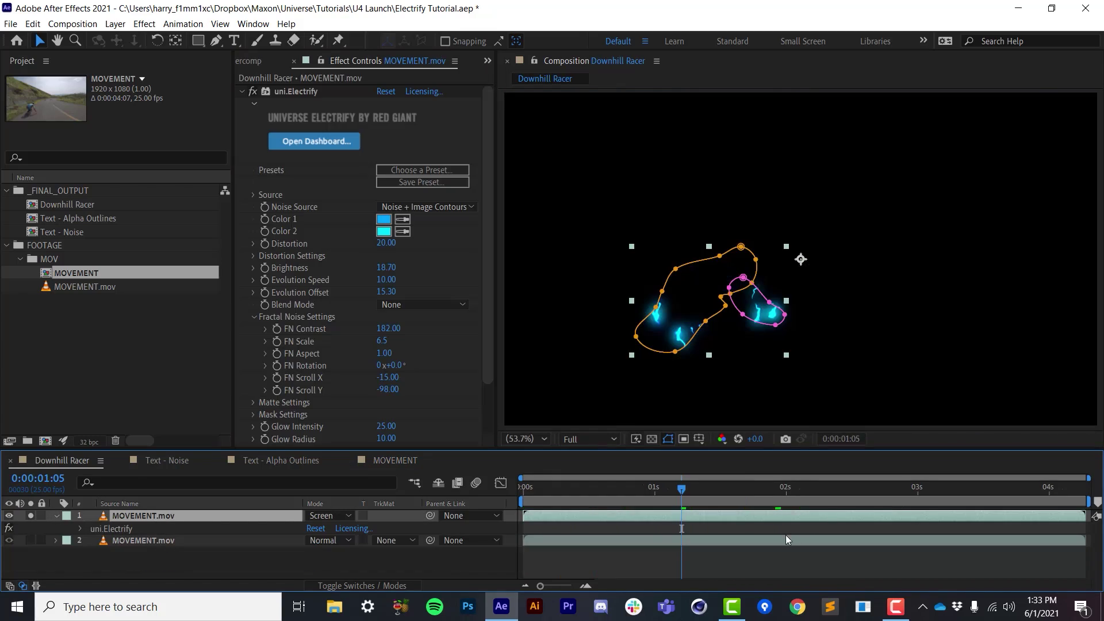
{"action": "left_click_drag", "start_coordinate": [667, 500], "coordinate": [688, 544]}
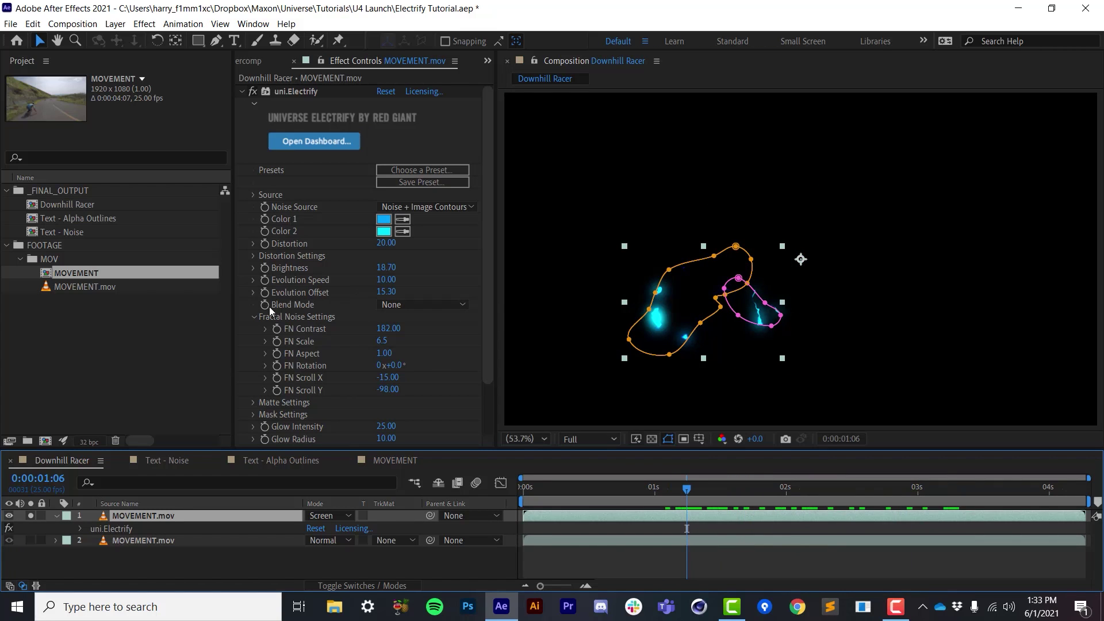
{"action": "left_click", "coordinate": [427, 305]}
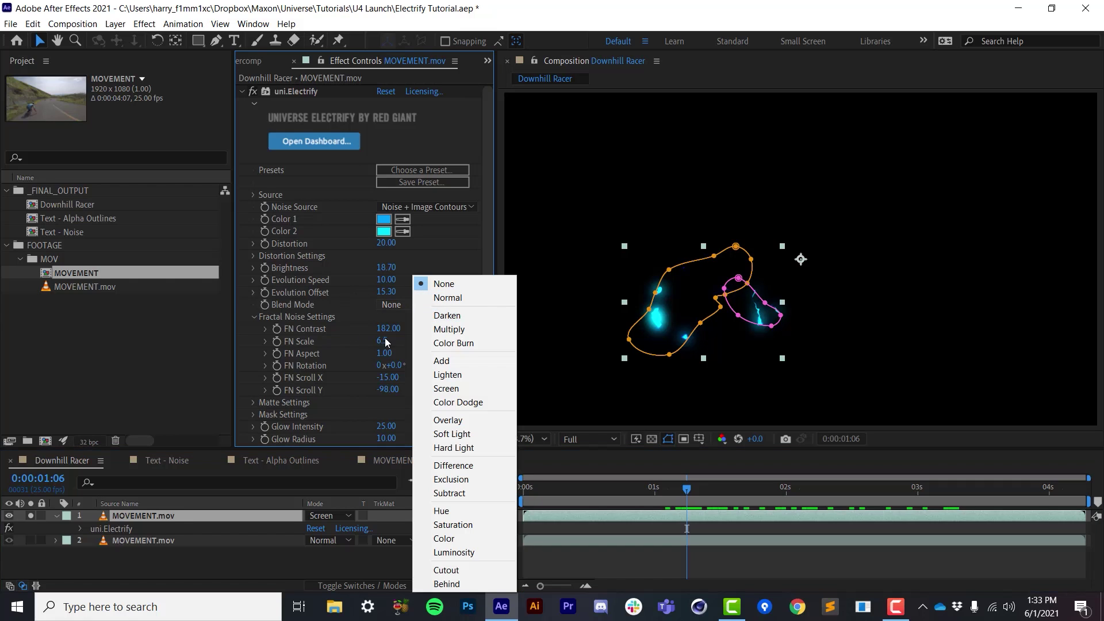
{"action": "left_click", "coordinate": [606, 303]}
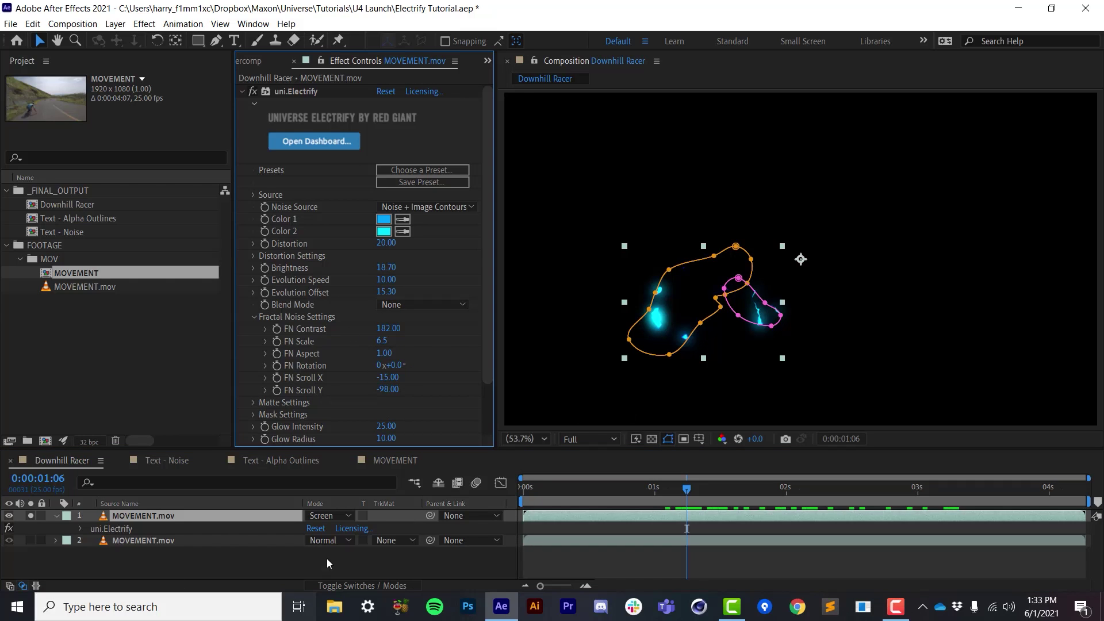
In MOVEMENT, duplicate MOVEMENT.mov, delete uni.Electrify from the top copy, and move it underneath
{"action": "left_click", "coordinate": [403, 460]}
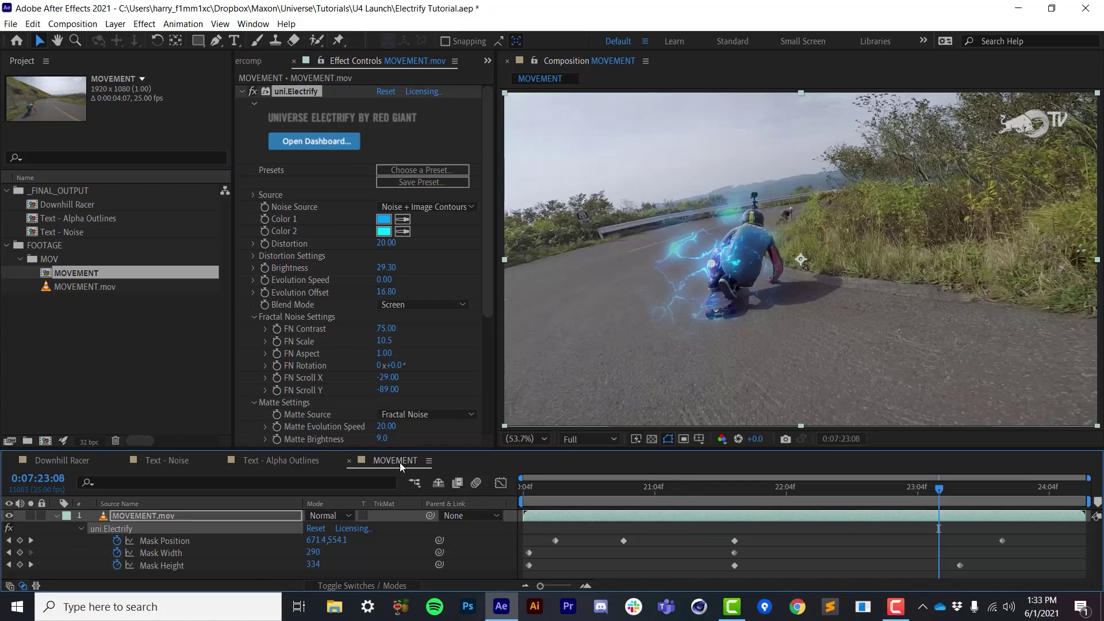
{"action": "left_click", "coordinate": [147, 514]}
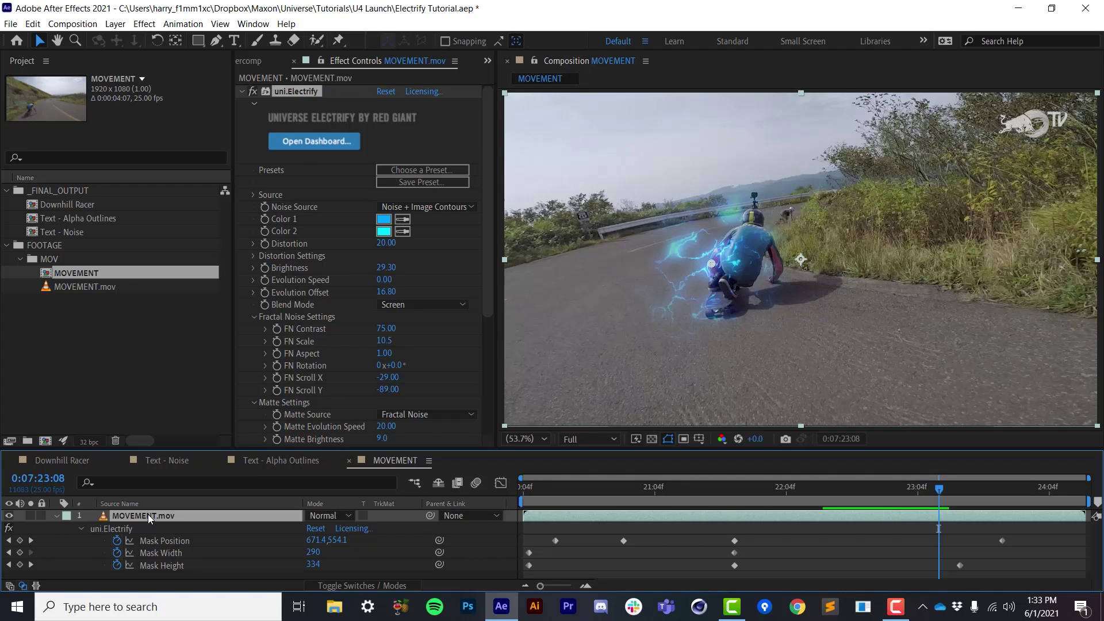
{"action": "key", "text": "ctrl+d"}
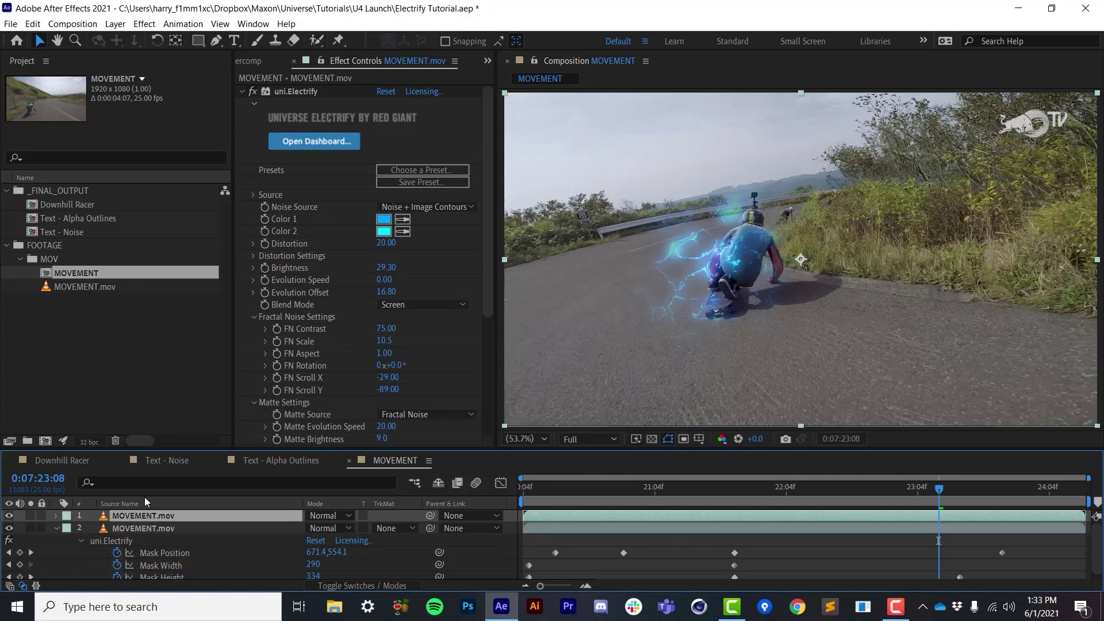
{"action": "key", "text": "grave"}
{"action": "key", "text": "e"}
{"action": "left_click", "coordinate": [115, 130]}
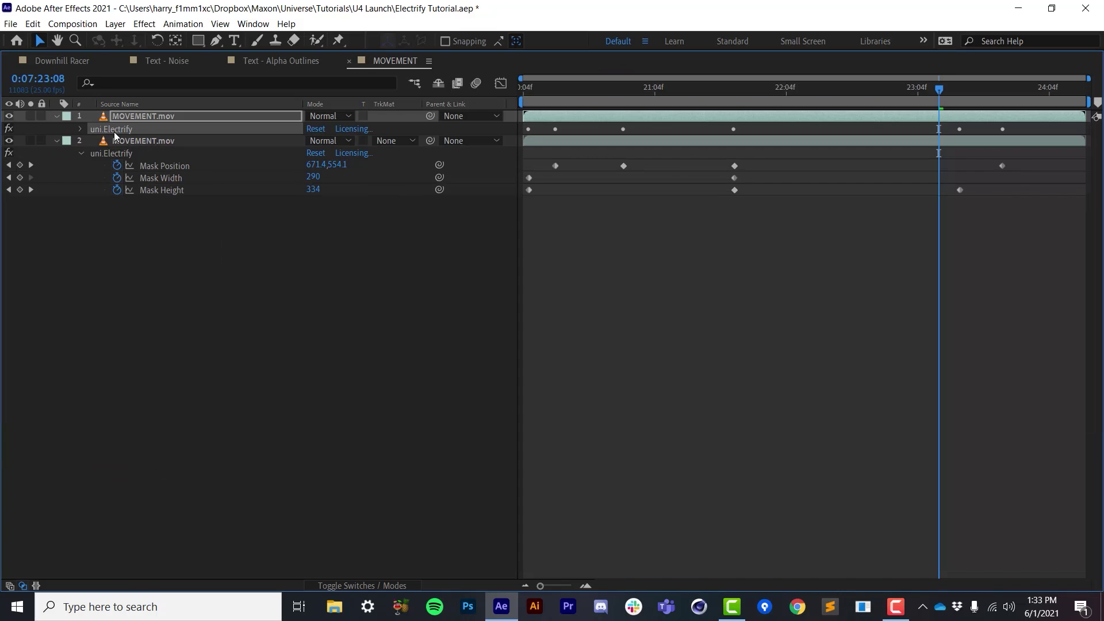
{"action": "key", "text": "Delete"}
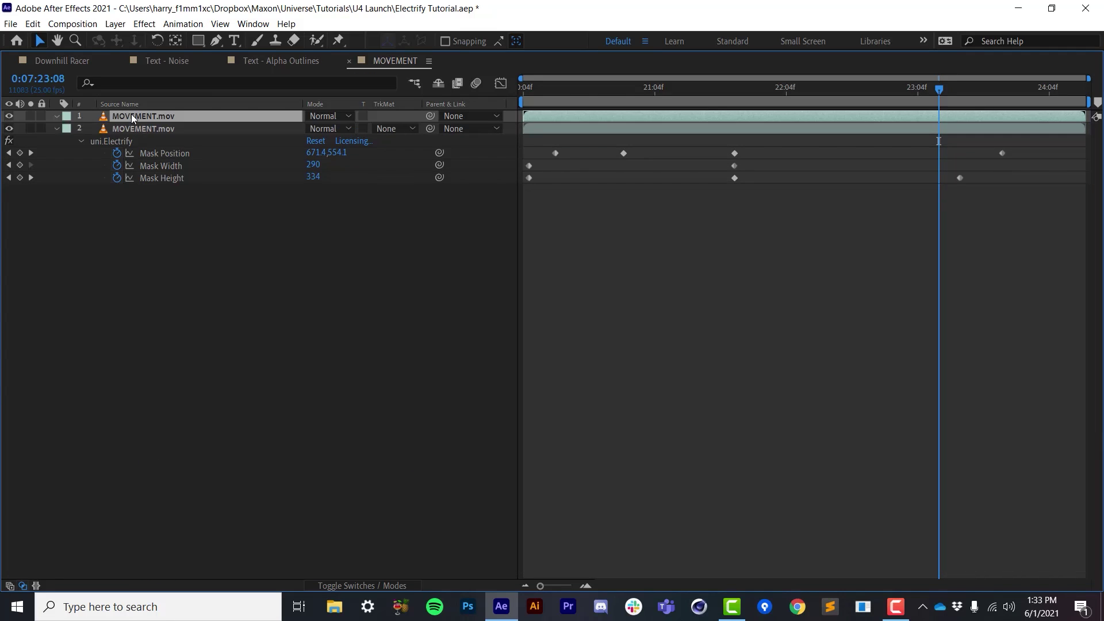
{"action": "left_click_drag", "start_coordinate": [129, 116], "coordinate": [131, 185]}
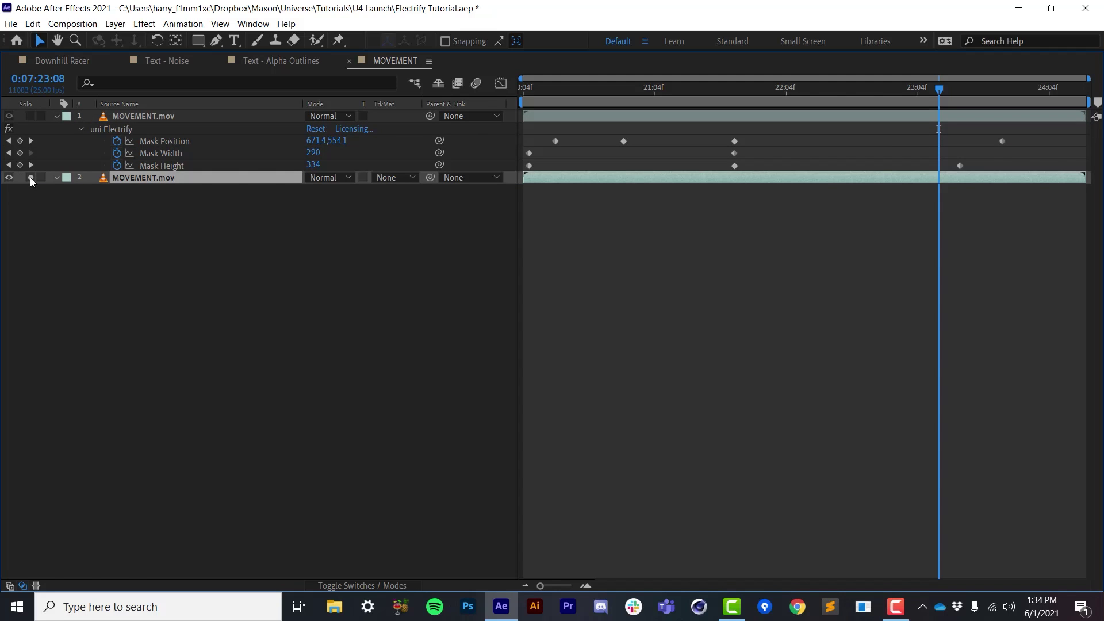
{"action": "key", "text": "grave"}
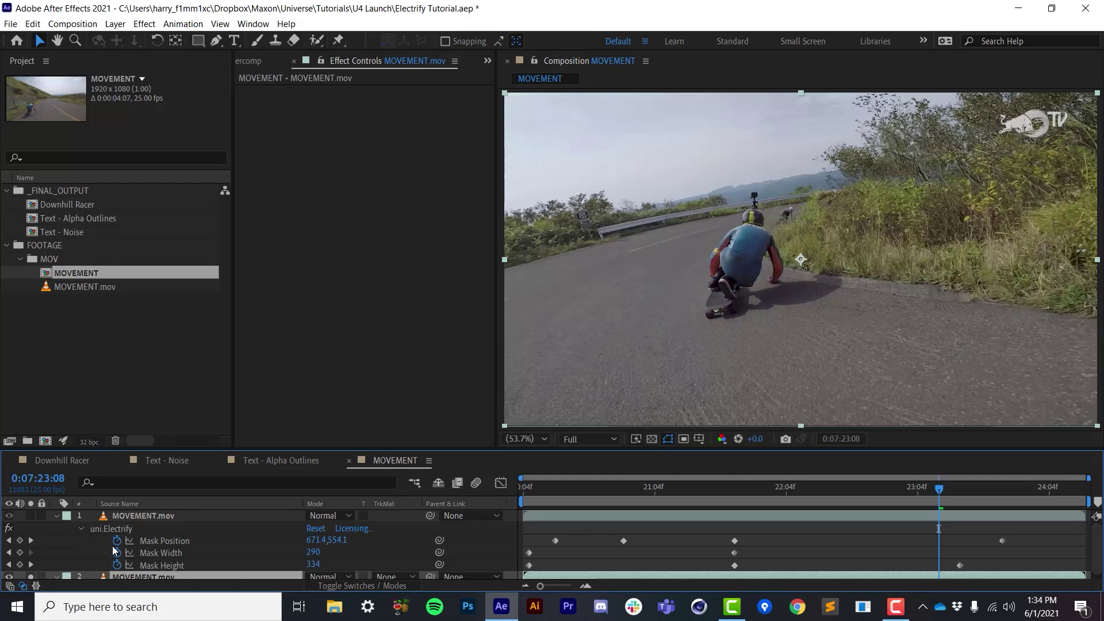
Unsolo the lower layer and disable the Electrify effect on the top layer
{"action": "left_click", "coordinate": [28, 578]}
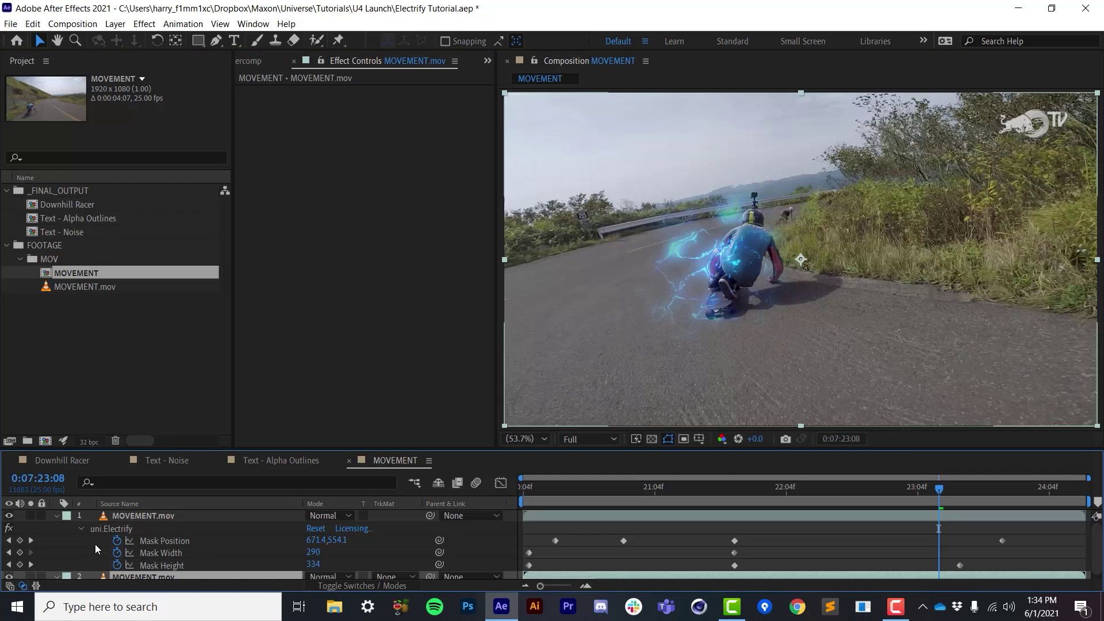
{"action": "left_click", "coordinate": [132, 519]}
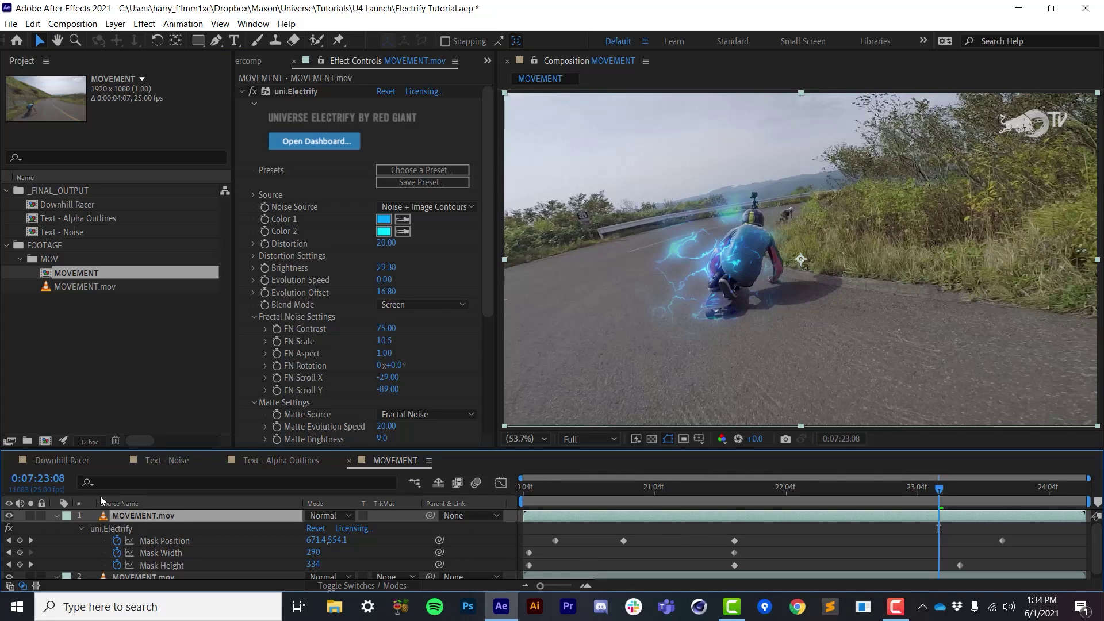
{"action": "left_click", "coordinate": [9, 531]}
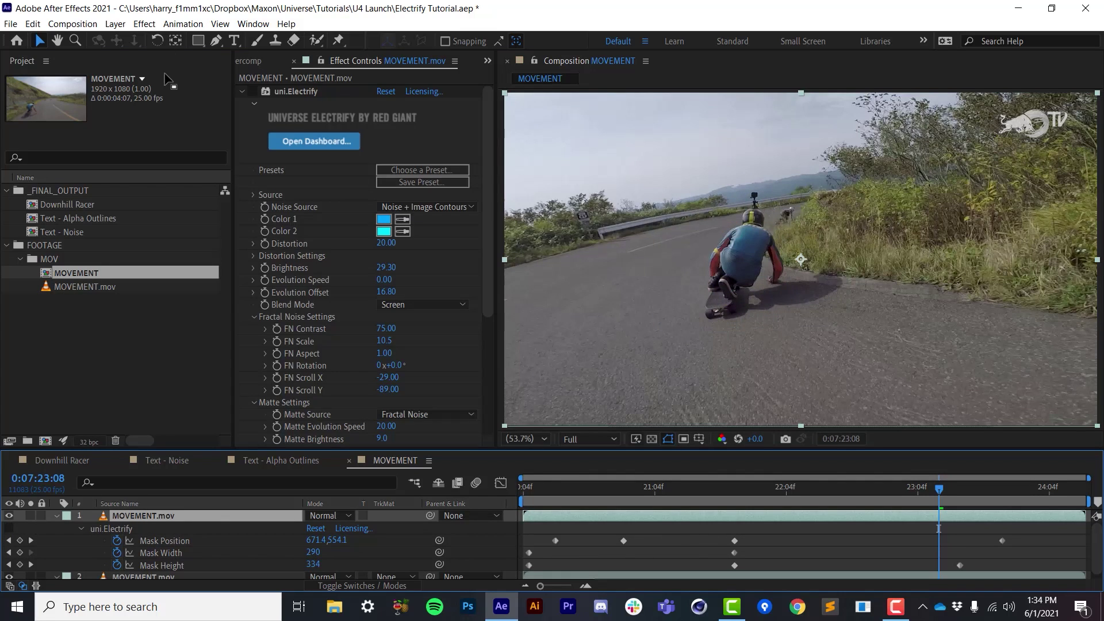
{"action": "left_click_drag", "start_coordinate": [803, 340], "coordinate": [796, 346]}
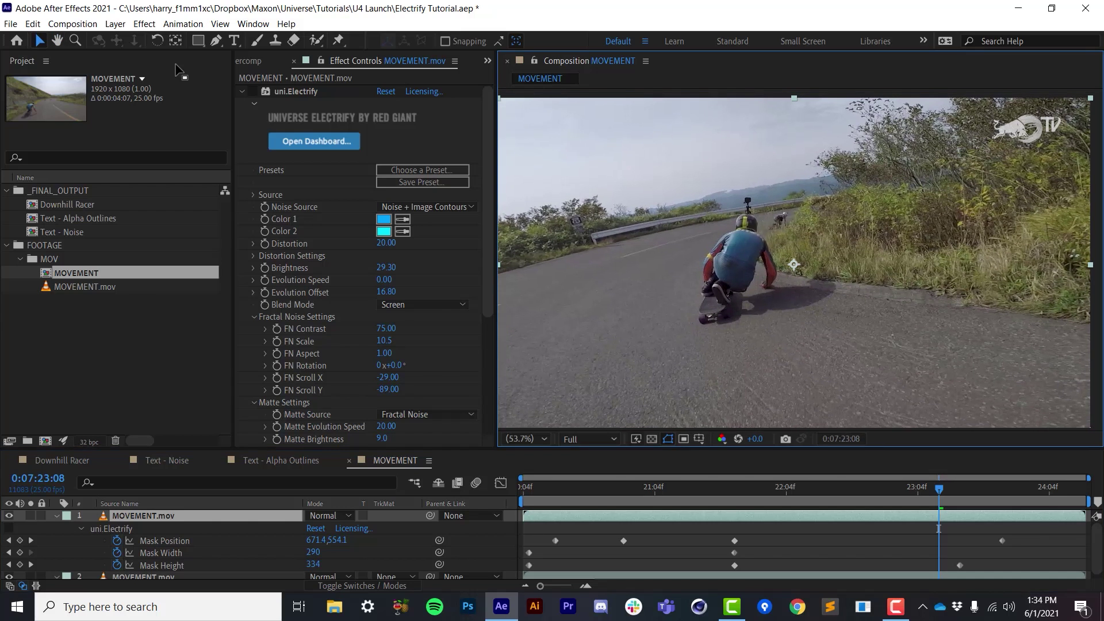
Draw a closed Pen-tool mask path around the skater's body and board
{"action": "left_click", "coordinate": [215, 42]}
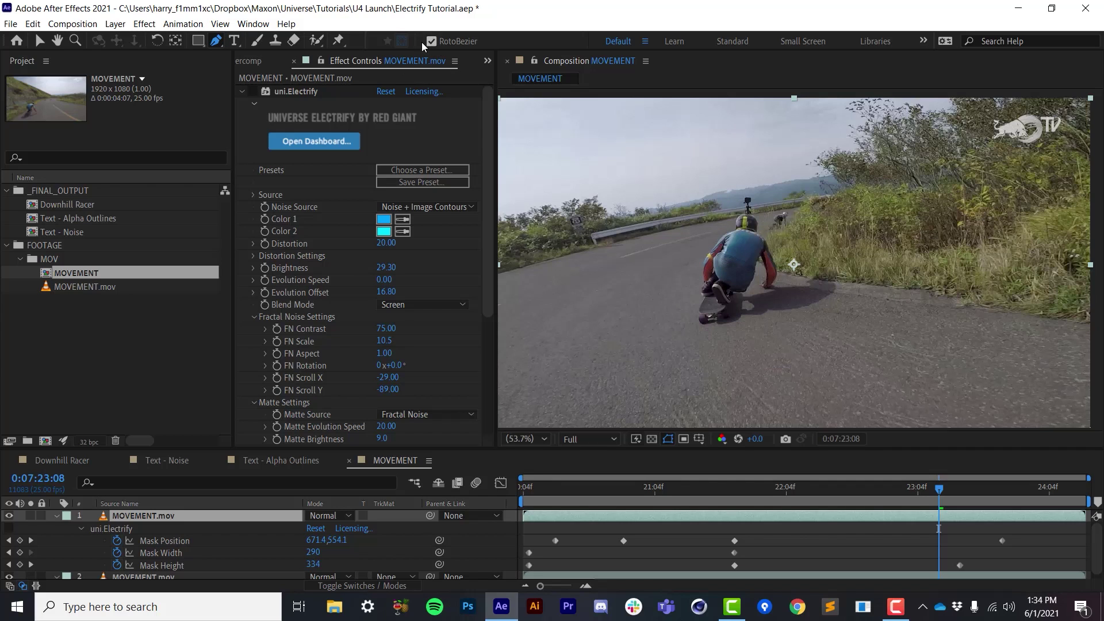
{"action": "left_click", "coordinate": [698, 254]}
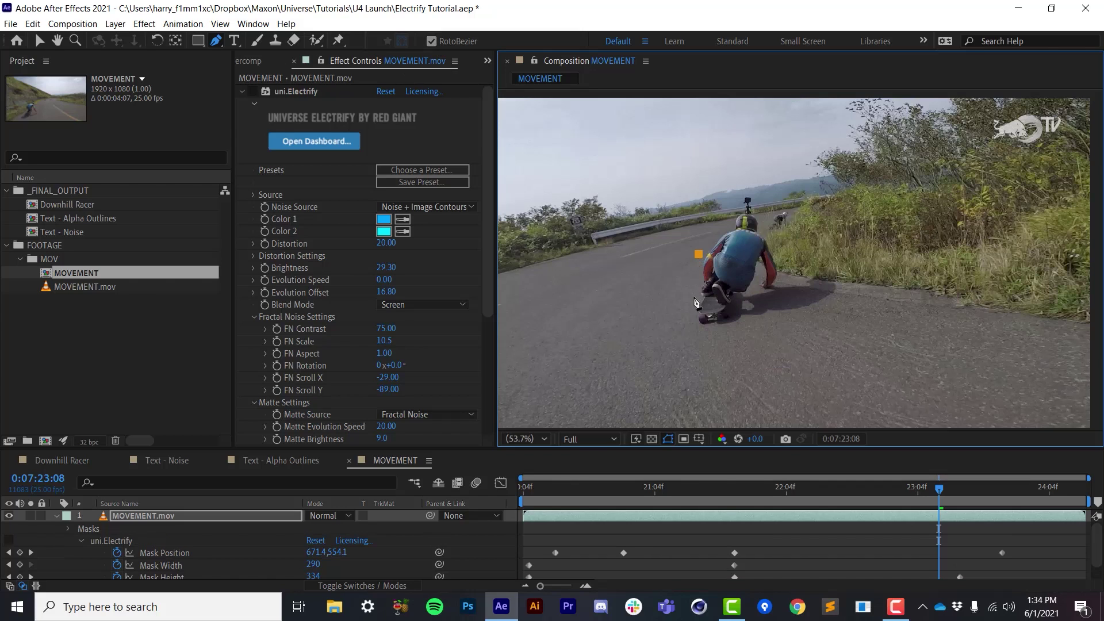
{"action": "left_click", "coordinate": [693, 297]}
{"action": "left_click", "coordinate": [683, 338]}
{"action": "left_click", "coordinate": [715, 329]}
{"action": "left_click", "coordinate": [750, 313]}
{"action": "left_click", "coordinate": [756, 286]}
{"action": "left_click", "coordinate": [768, 255]}
{"action": "left_click", "coordinate": [775, 224]}
{"action": "left_click", "coordinate": [748, 205]}
{"action": "left_click", "coordinate": [714, 214]}
{"action": "left_click", "coordinate": [698, 254]}
Adjust mask vertices at the helmet and lower right so the path hugs the rider
{"action": "left_click_drag", "start_coordinate": [700, 256], "coordinate": [704, 257]}
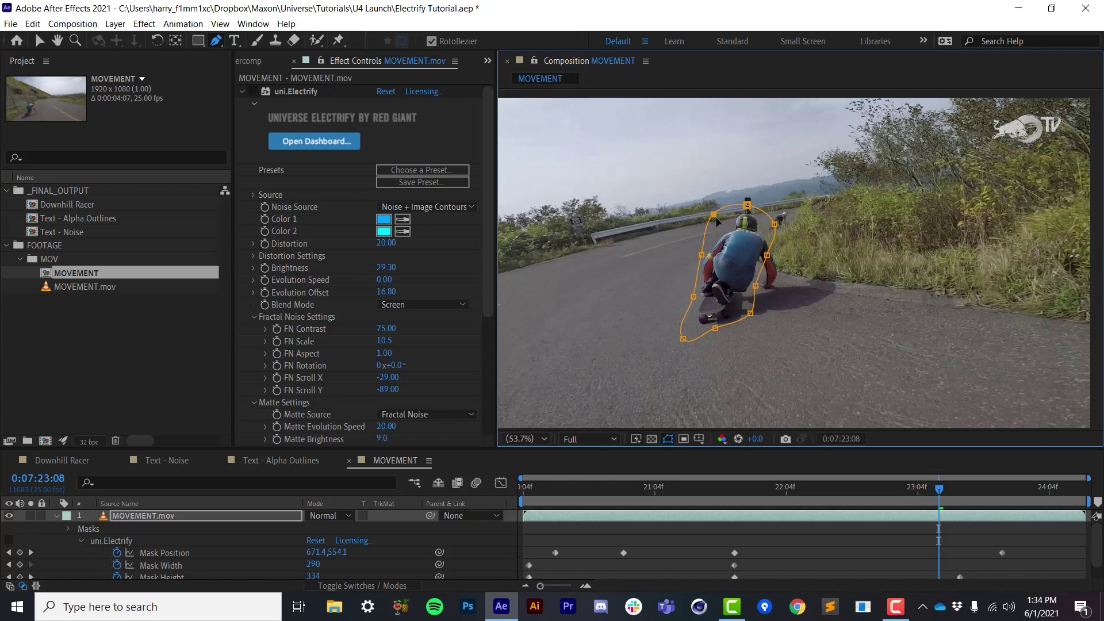
{"action": "left_click_drag", "start_coordinate": [717, 219], "coordinate": [753, 214]}
{"action": "left_click_drag", "start_coordinate": [751, 314], "coordinate": [696, 329]}
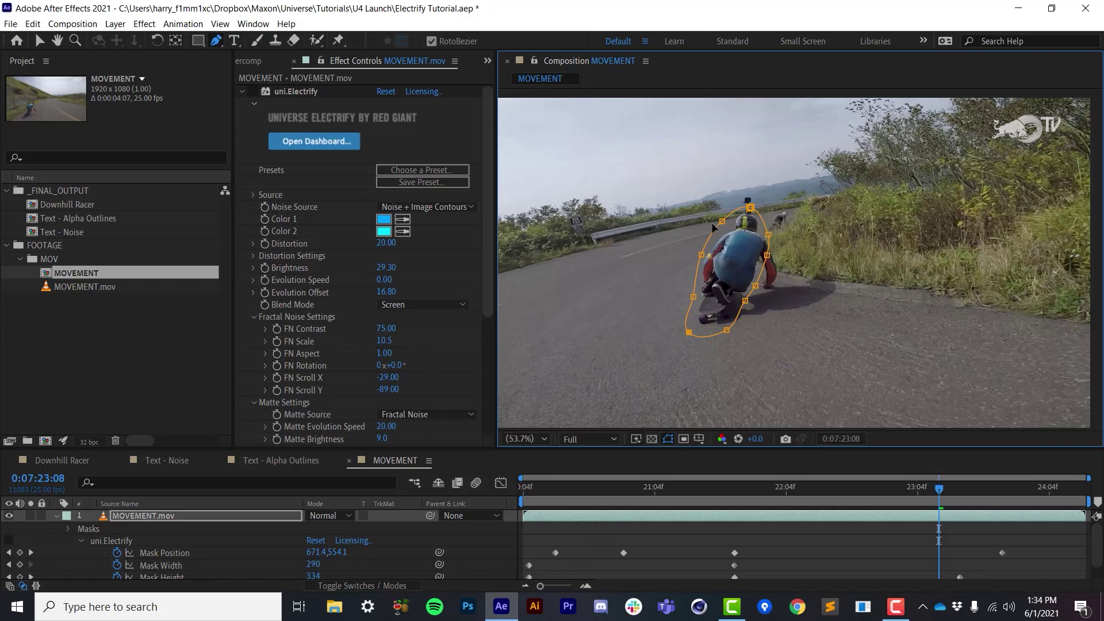
Track the rider's Mask 1 backward and forward through the clip with the Tracker panel
{"action": "left_click", "coordinate": [253, 24]}
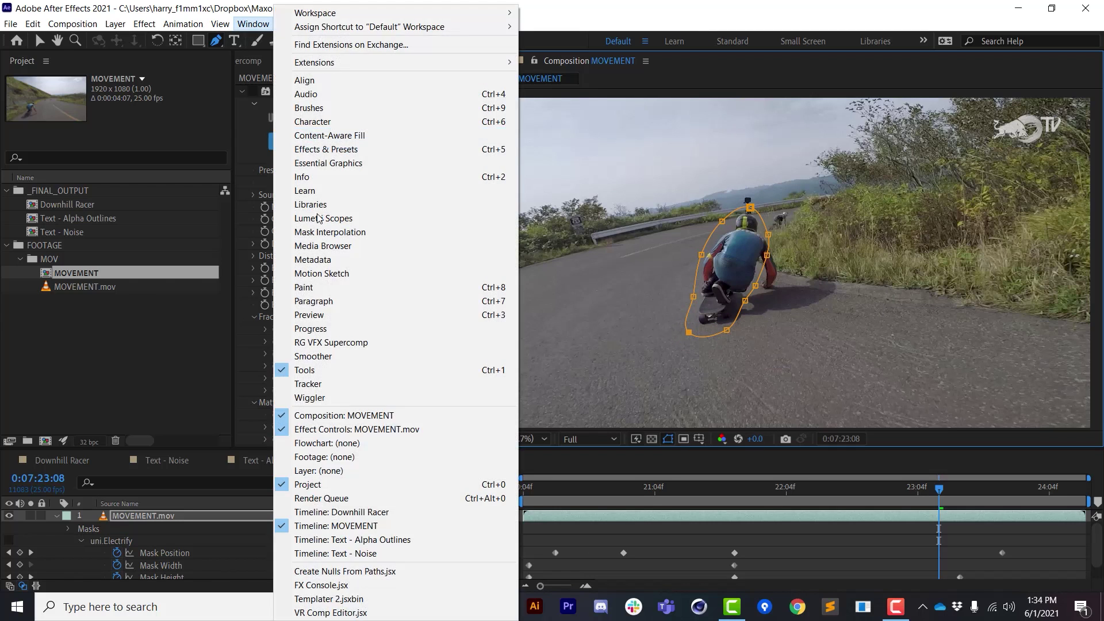
{"action": "left_click", "coordinate": [341, 384]}
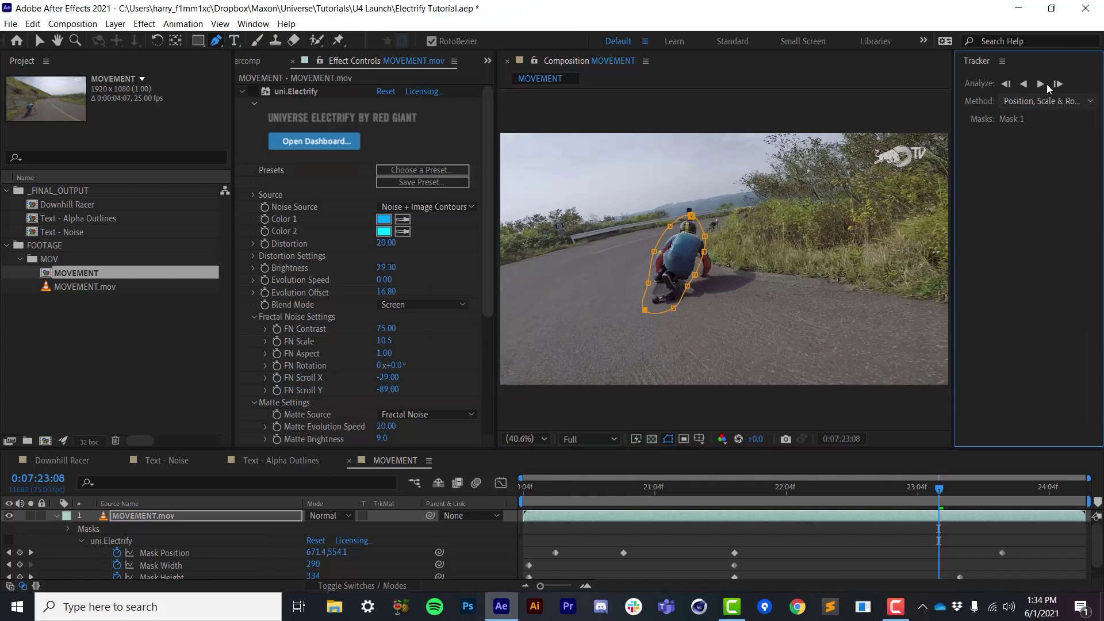
{"action": "left_click", "coordinate": [1022, 85]}
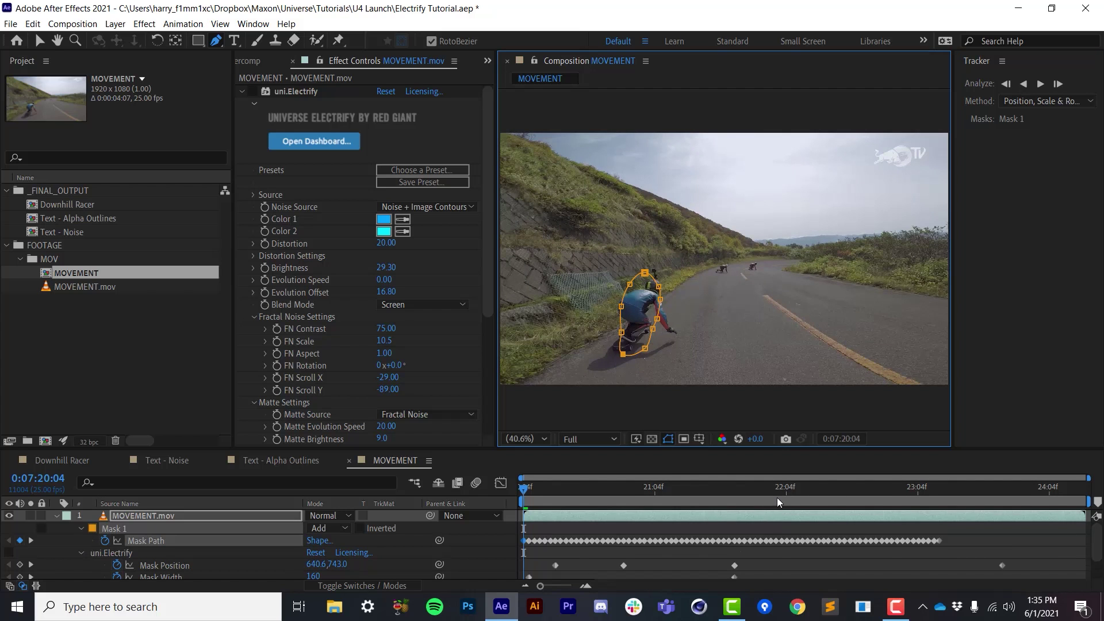
{"action": "left_click_drag", "start_coordinate": [778, 502], "coordinate": [940, 544]}
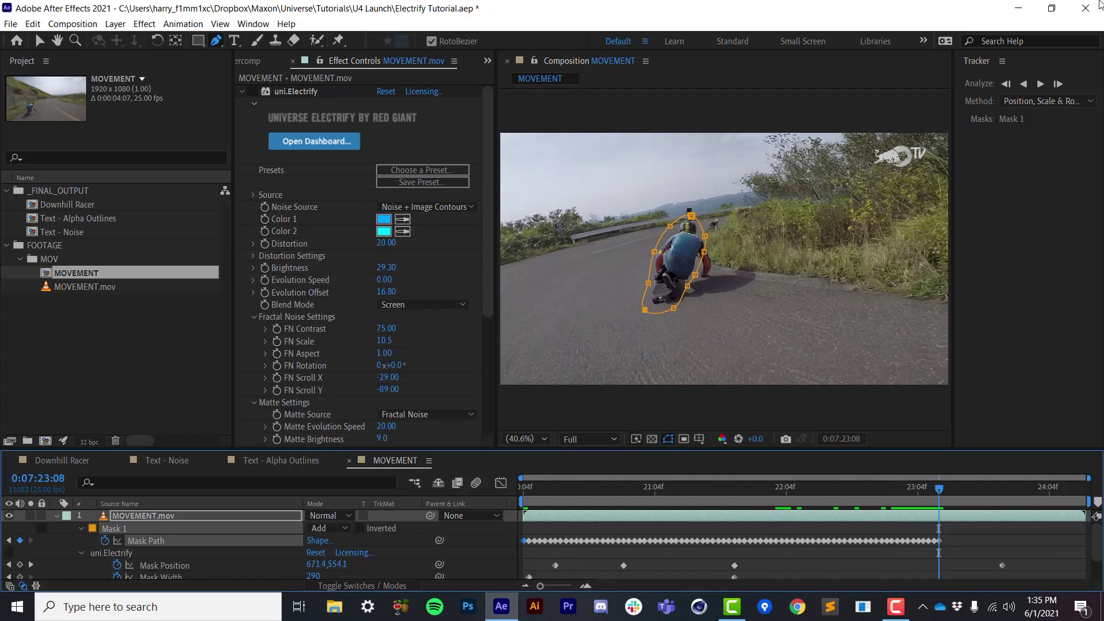
{"action": "left_click", "coordinate": [1041, 84]}
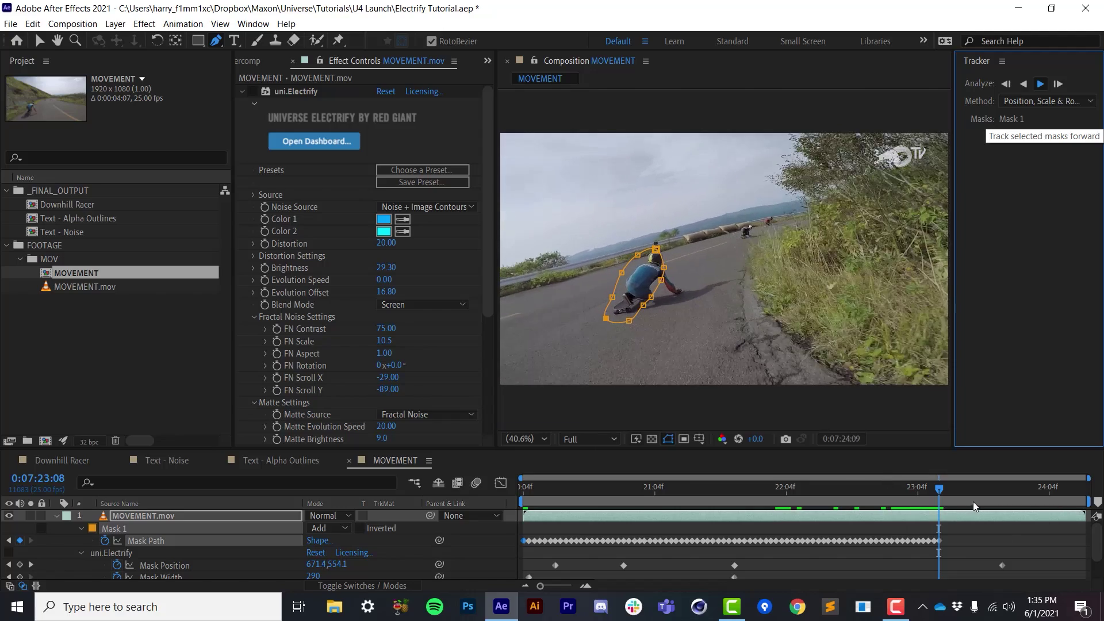
{"action": "left_click_drag", "start_coordinate": [947, 495], "coordinate": [760, 496]}
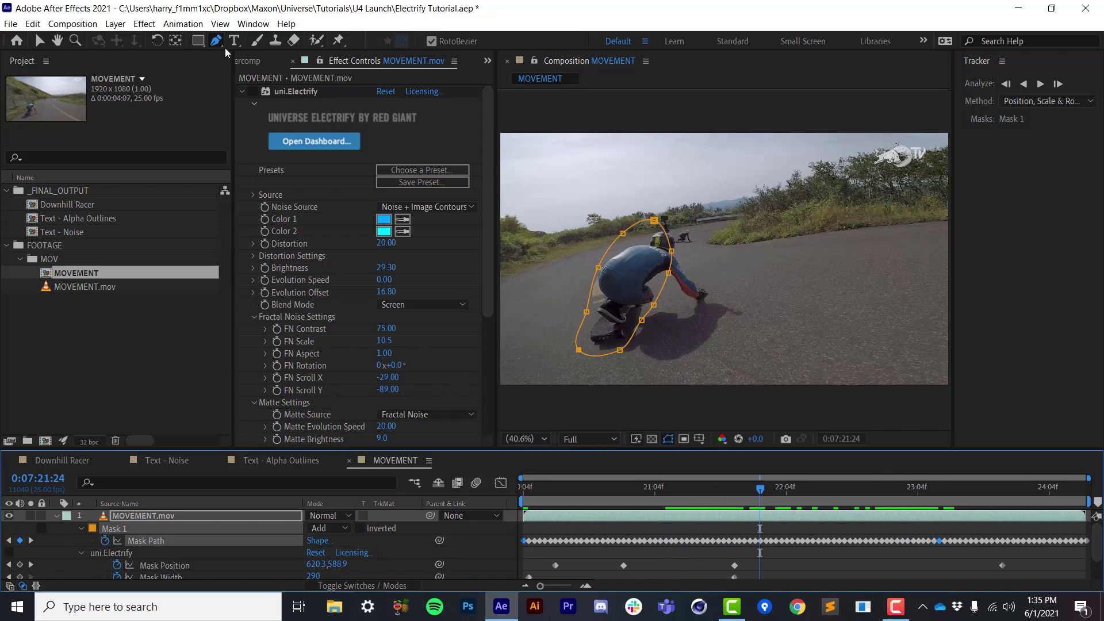
Draw a second closed mask around the rider's trailing arm
{"action": "left_click", "coordinate": [661, 273]}
{"action": "left_click", "coordinate": [683, 296]}
{"action": "left_click", "coordinate": [714, 300]}
{"action": "left_click", "coordinate": [710, 278]}
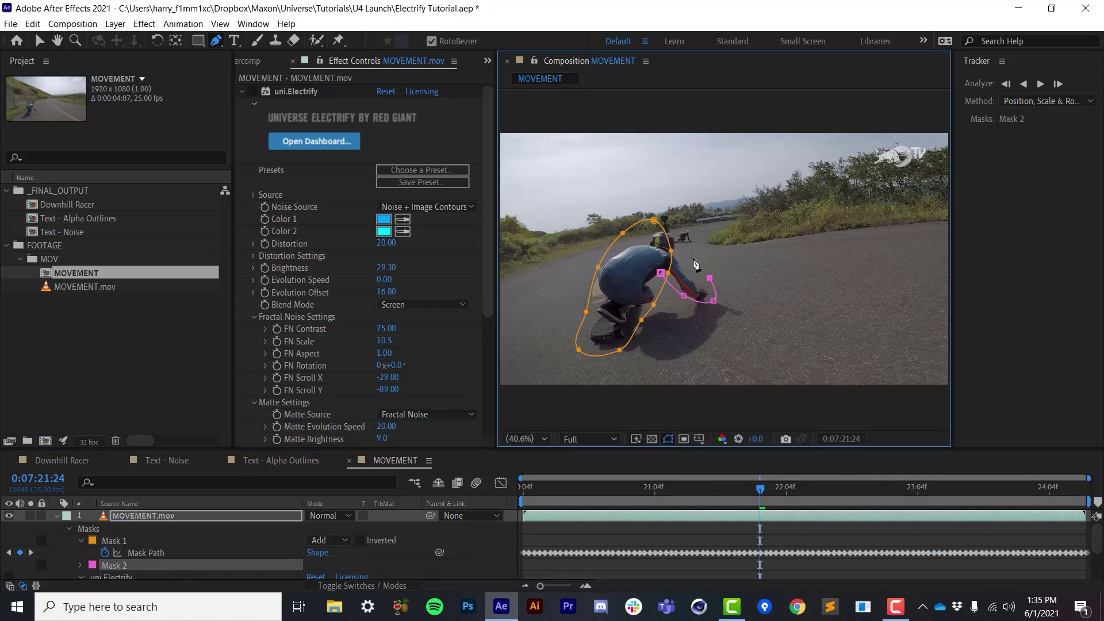
{"action": "left_click", "coordinate": [689, 253]}
{"action": "left_click", "coordinate": [661, 273]}
{"action": "left_click", "coordinate": [661, 273]}
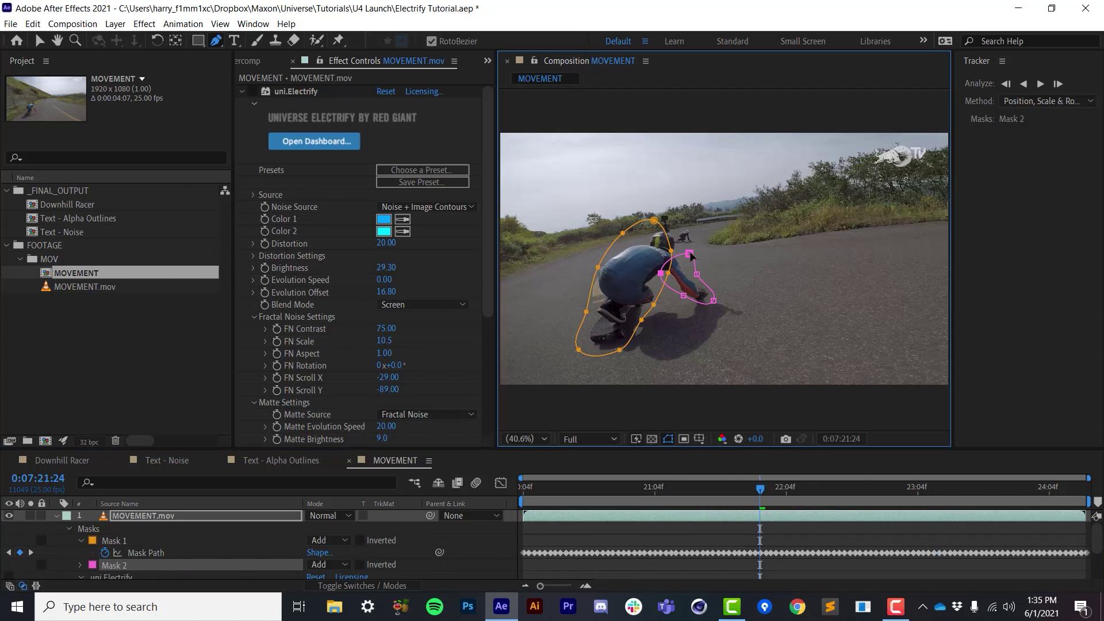
Track the arm mask backward and forward, then check both masks at 0:07:22:05
{"action": "left_click", "coordinate": [1022, 86]}
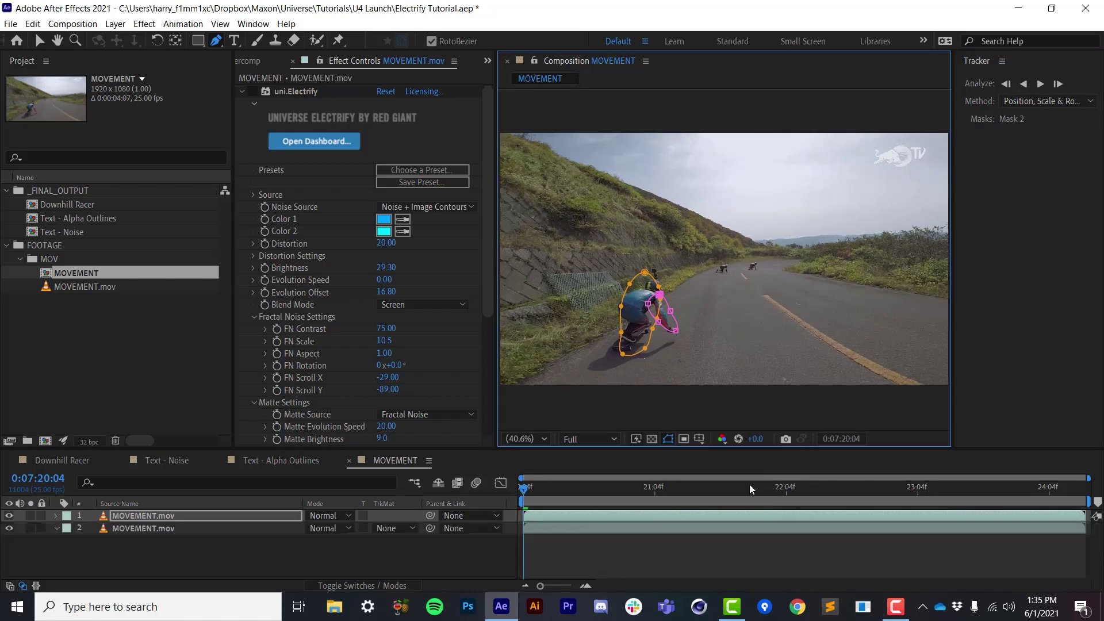
{"action": "left_click", "coordinate": [1041, 84]}
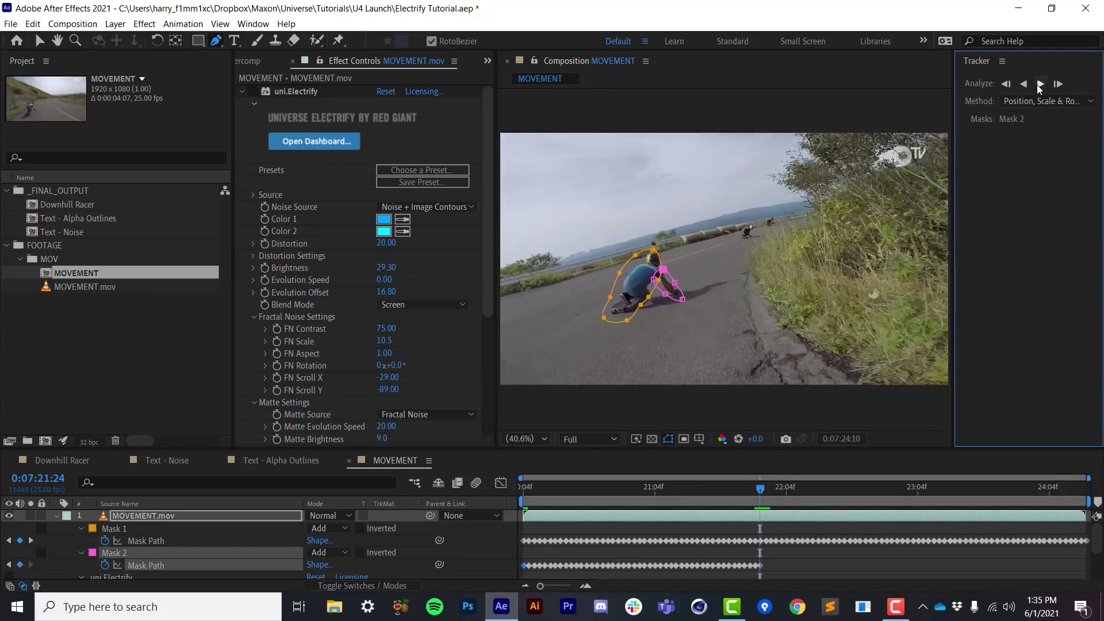
{"action": "left_click", "coordinate": [791, 488]}
{"action": "left_click", "coordinate": [154, 516]}
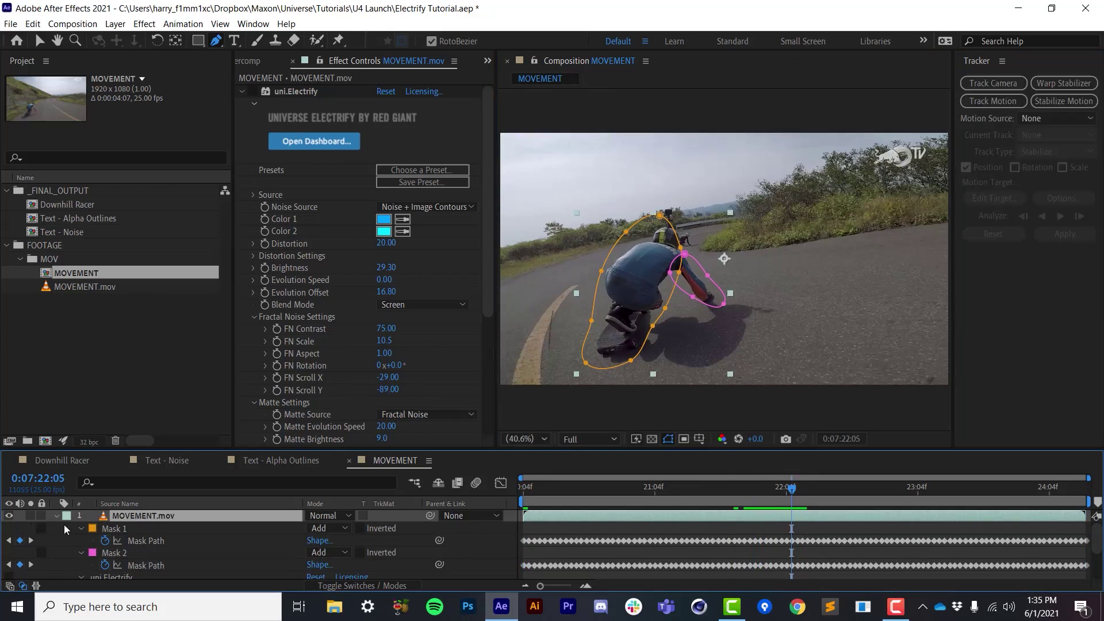
Turn on the uni.Electrify effect on layer 1 and go to frame 0:07:21:20
{"action": "key", "text": "e"}
{"action": "left_click", "coordinate": [109, 528]}
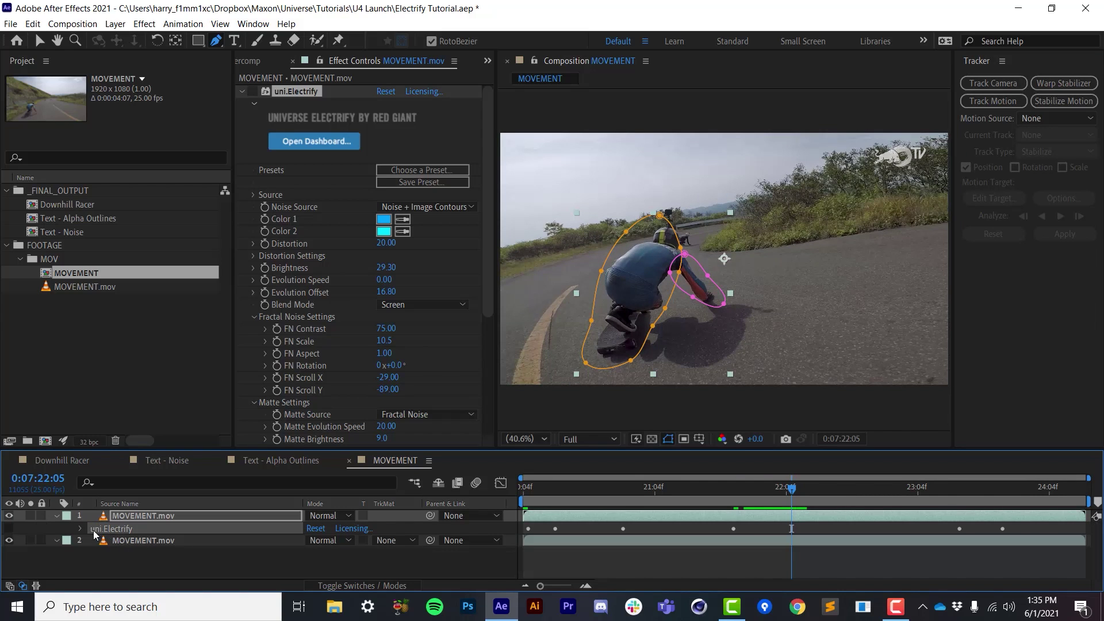
{"action": "left_click", "coordinate": [8, 529]}
{"action": "left_click", "coordinate": [735, 509]}
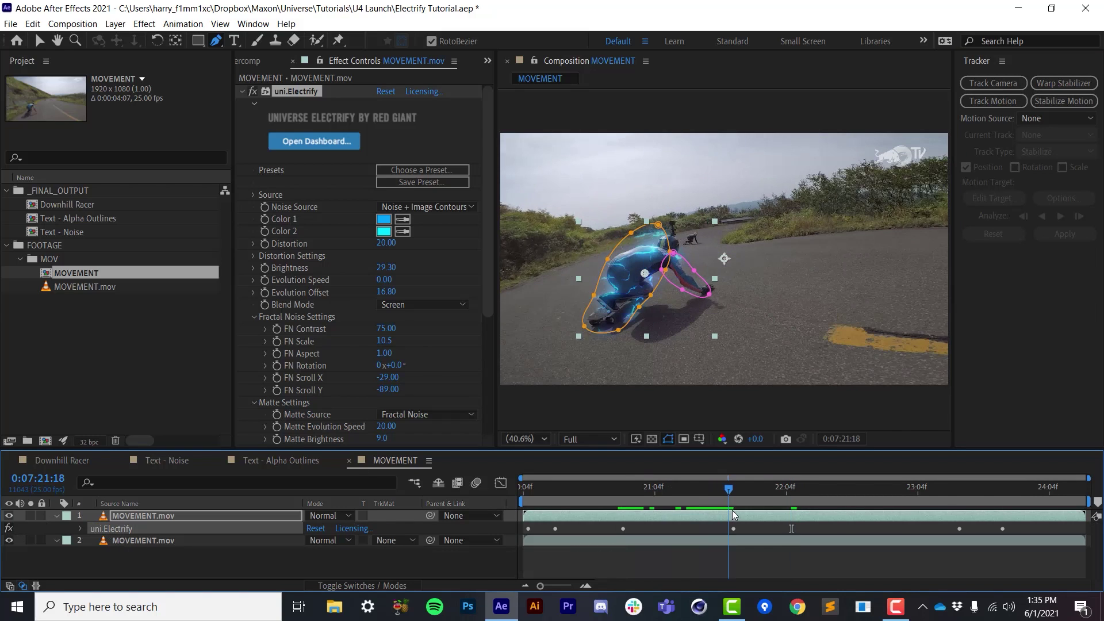
{"action": "left_click", "coordinate": [679, 558]}
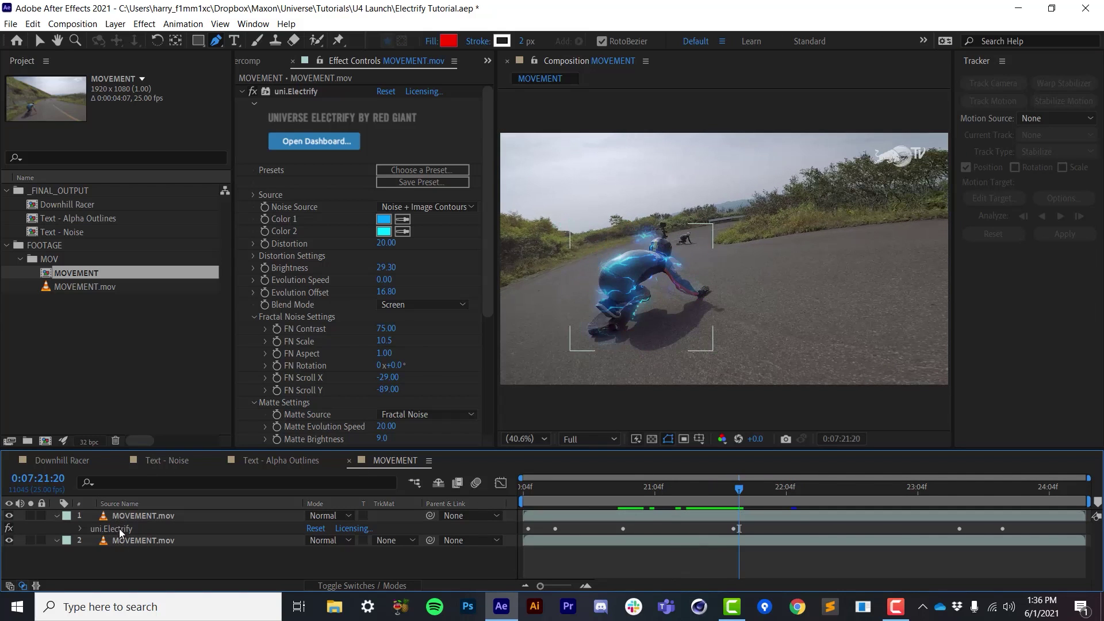
Solo layer 1, set the Electrify effect's Blend Mode to None, and preview to 0:07:22:14
{"action": "left_click", "coordinate": [32, 515]}
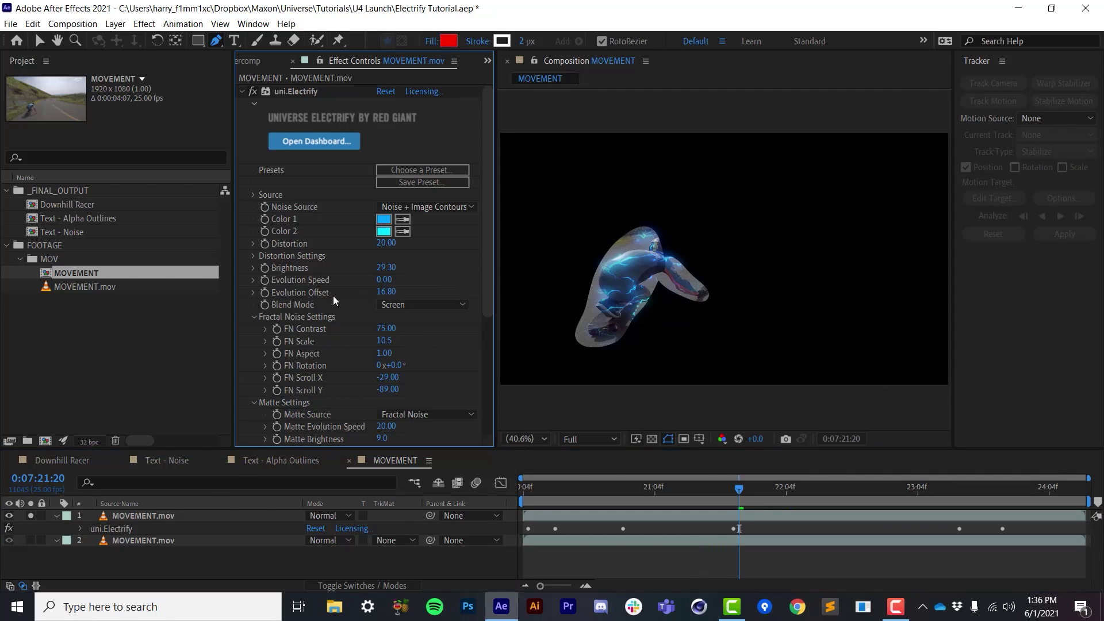
{"action": "left_click", "coordinate": [387, 306]}
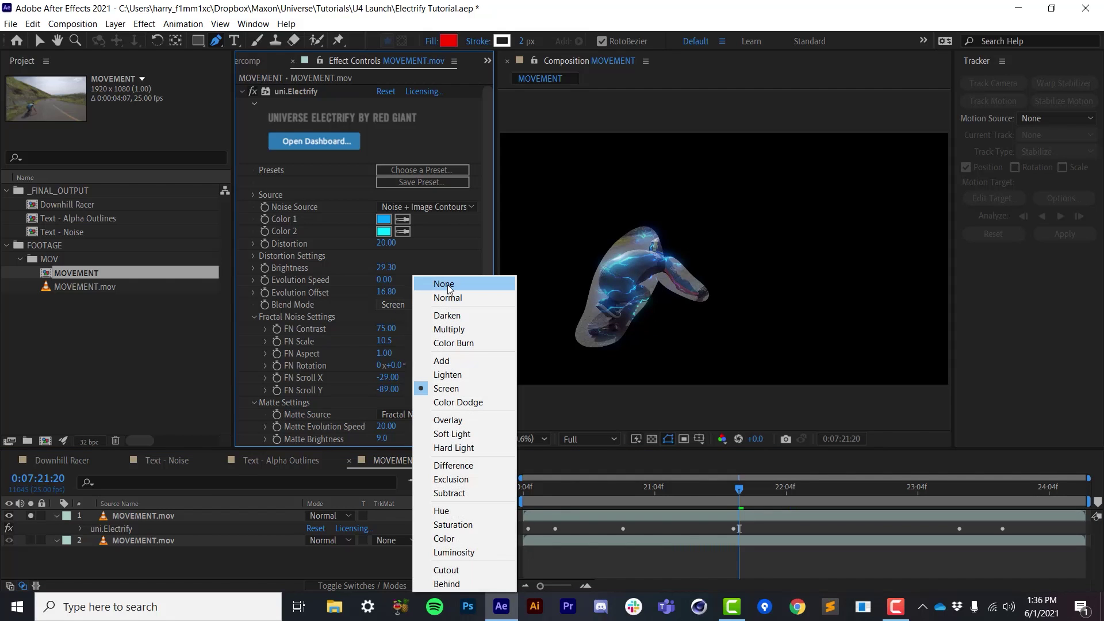
{"action": "left_click", "coordinate": [447, 285]}
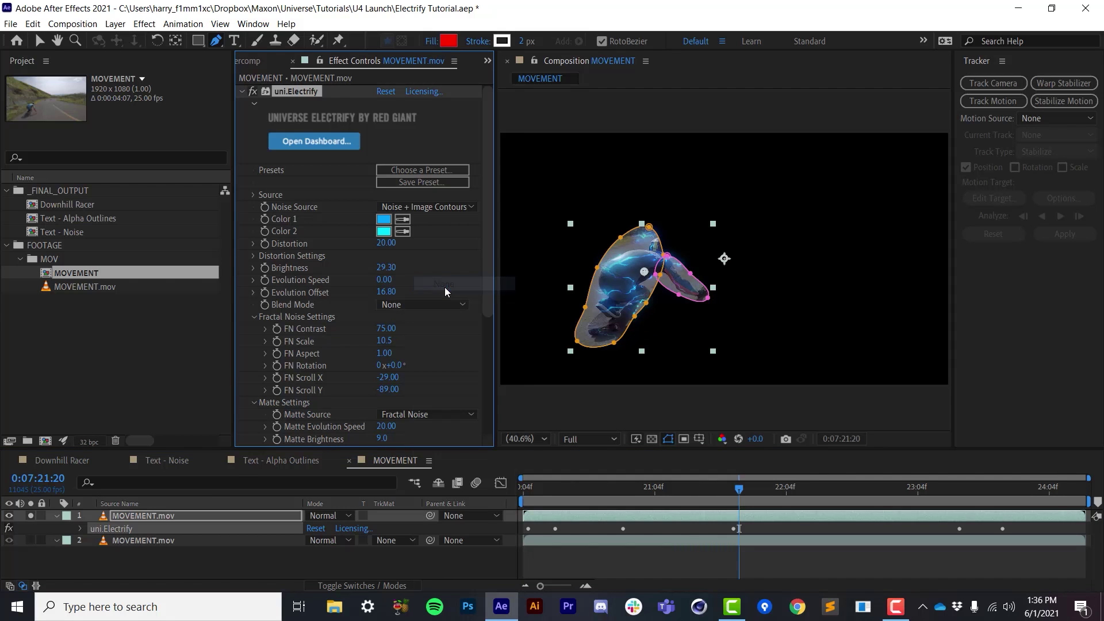
{"action": "left_click", "coordinate": [621, 539]}
{"action": "left_click_drag", "start_coordinate": [621, 492], "coordinate": [841, 508]}
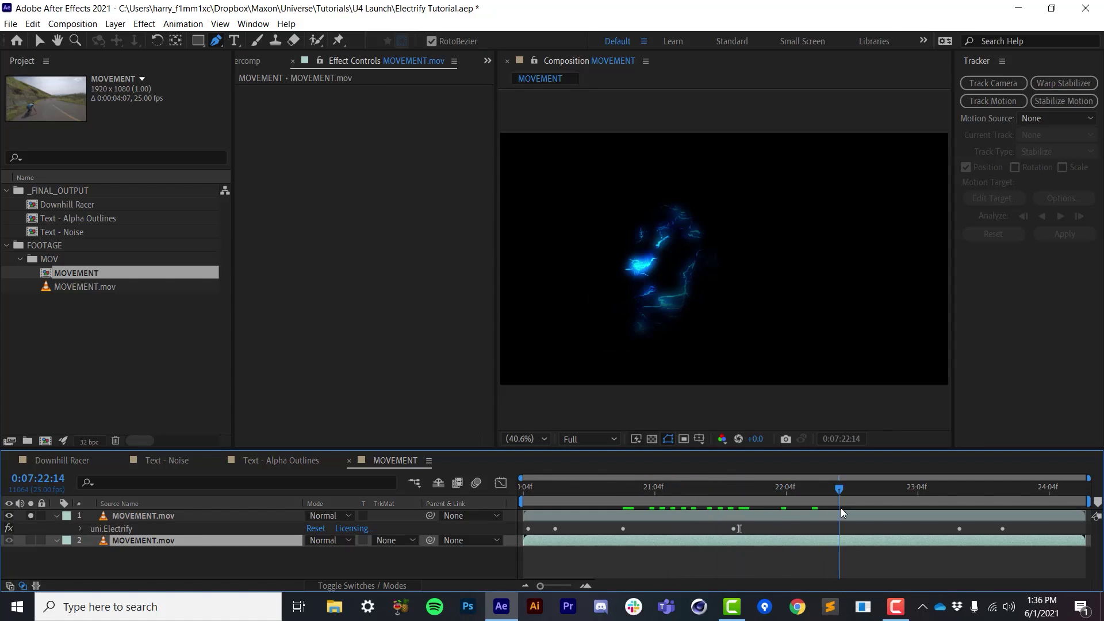
Set layer 1's Mode to Screen, unsolo it, and return to frame 0:07:22:08
{"action": "left_click", "coordinate": [343, 516]}
{"action": "left_click", "coordinate": [368, 238]}
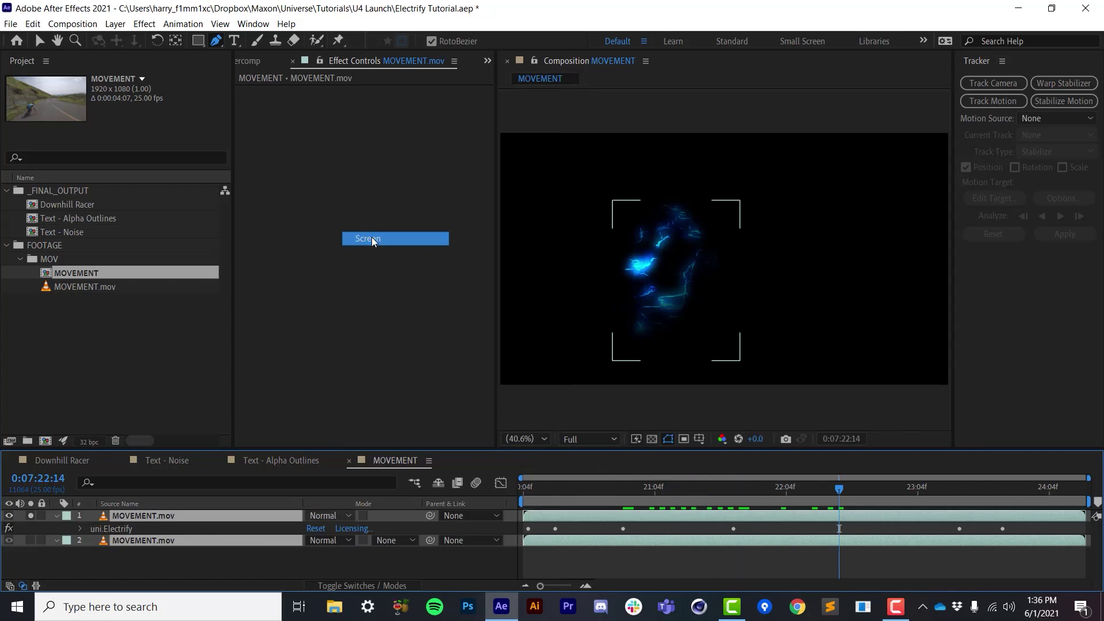
{"action": "left_click", "coordinate": [30, 515]}
{"action": "left_click", "coordinate": [401, 571]}
{"action": "left_click_drag", "start_coordinate": [651, 505], "coordinate": [805, 491]}
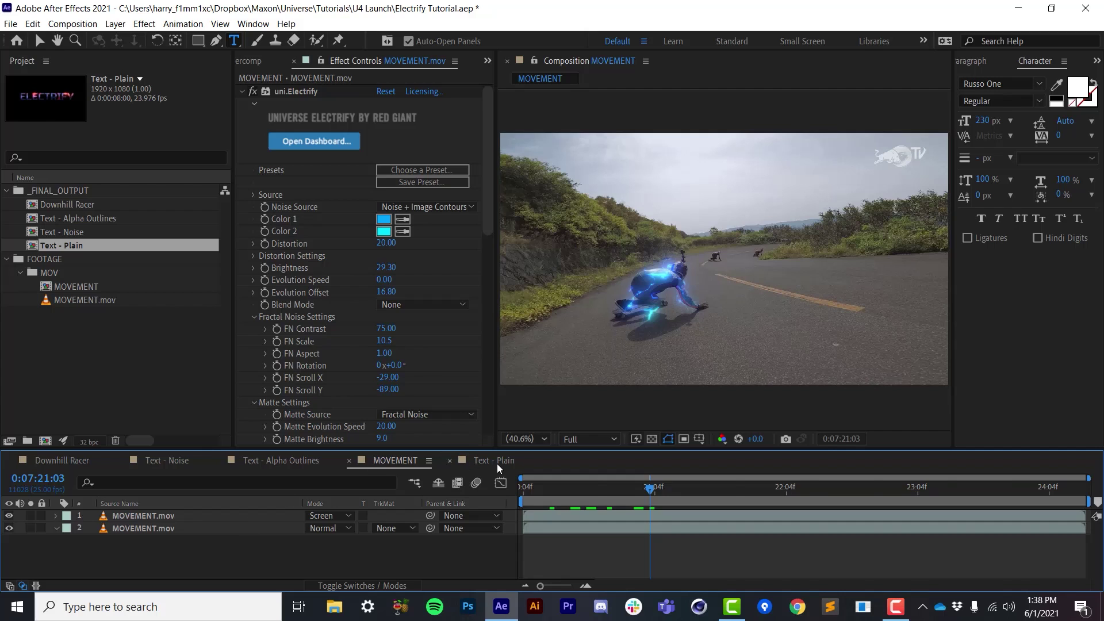
In Text - Plain, apply RG Universe Stylize > uni.Electrify to the ELECTRIFY text and play it back
{"action": "left_click", "coordinate": [494, 460]}
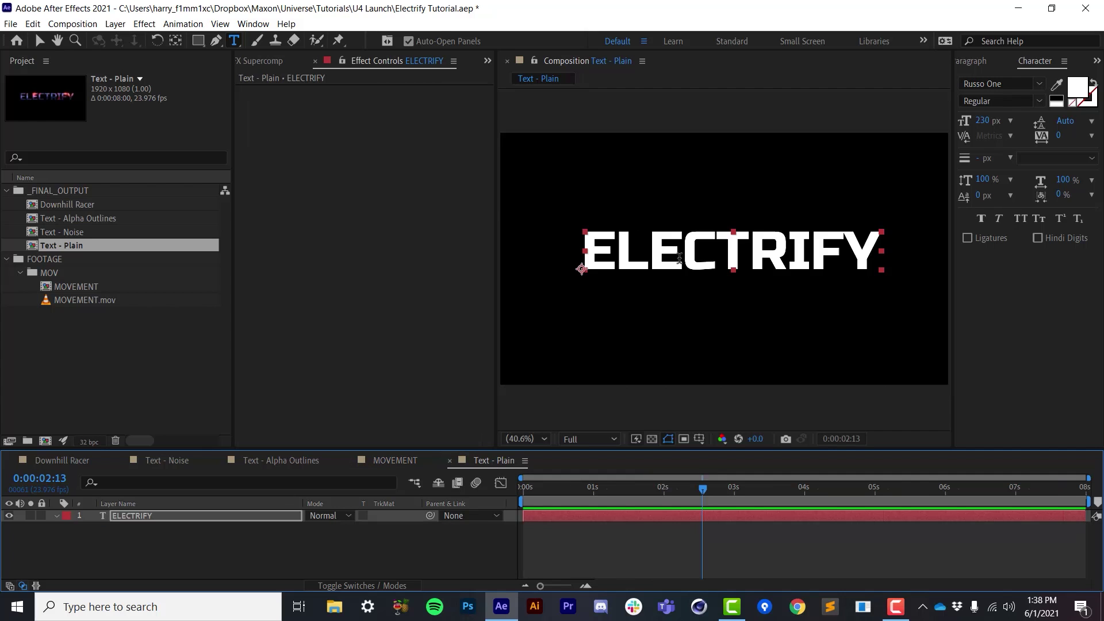
{"action": "key", "text": "v"}
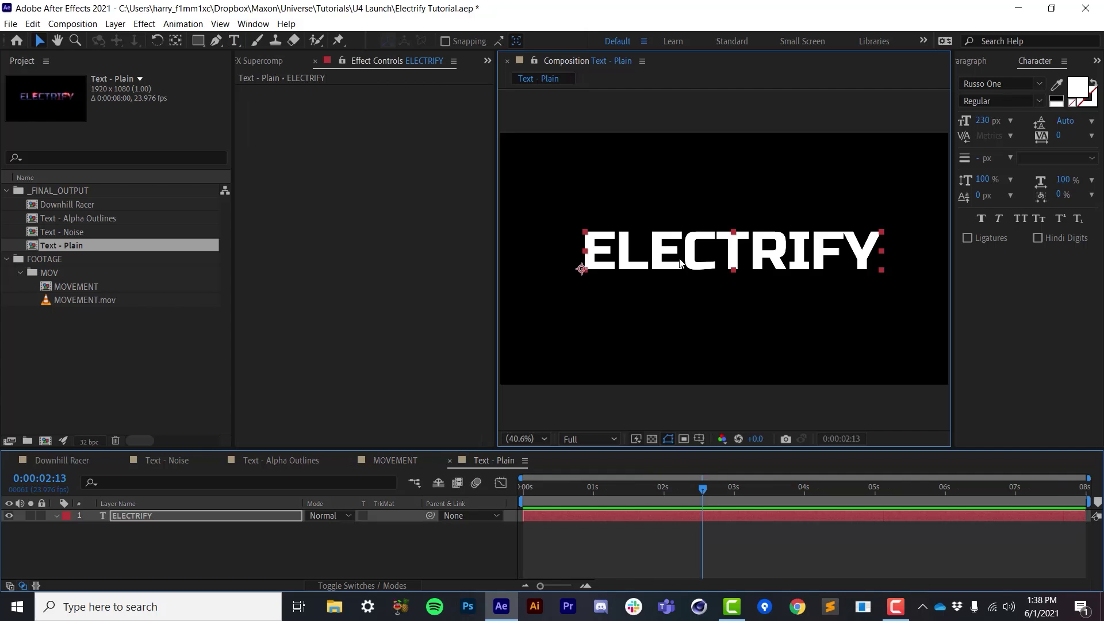
{"action": "left_click", "coordinate": [153, 26]}
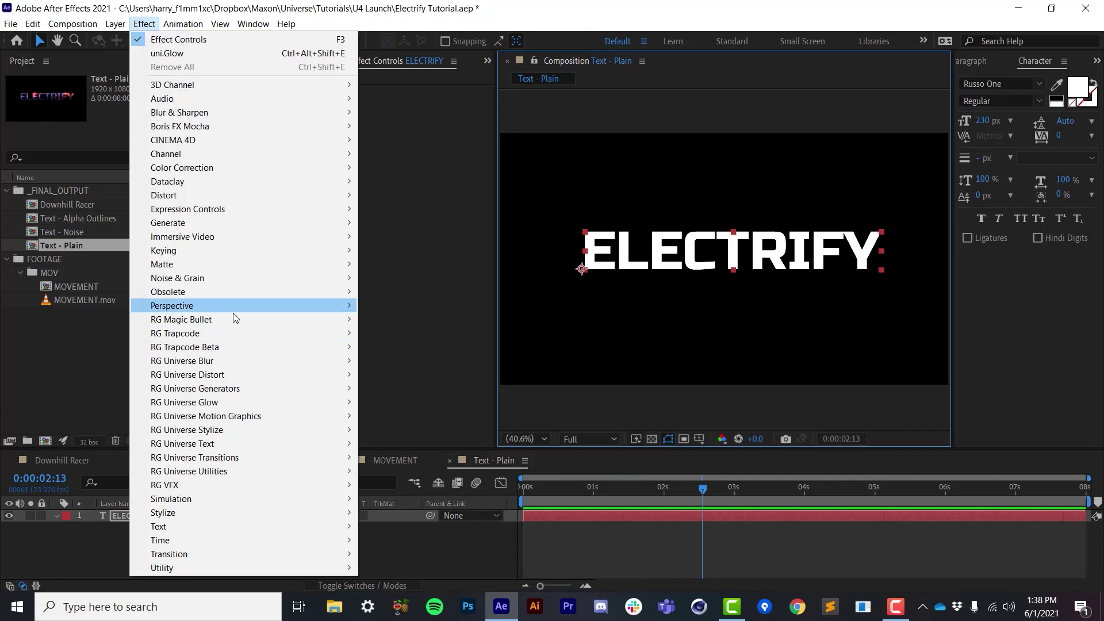
{"action": "mouse_move", "coordinate": [332, 431]}
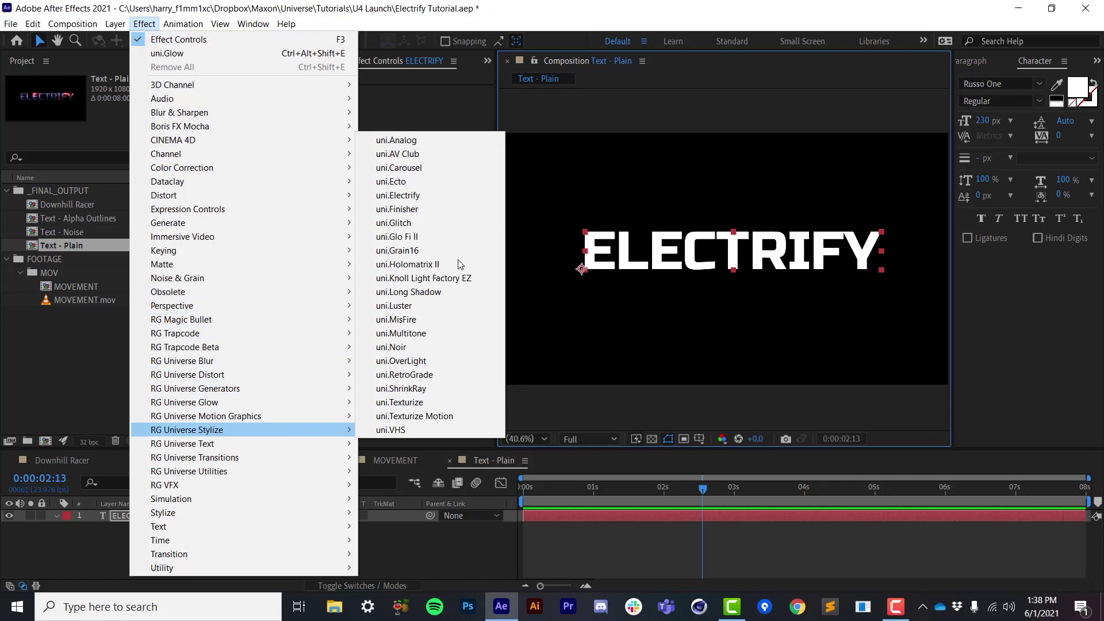
{"action": "left_click", "coordinate": [397, 195]}
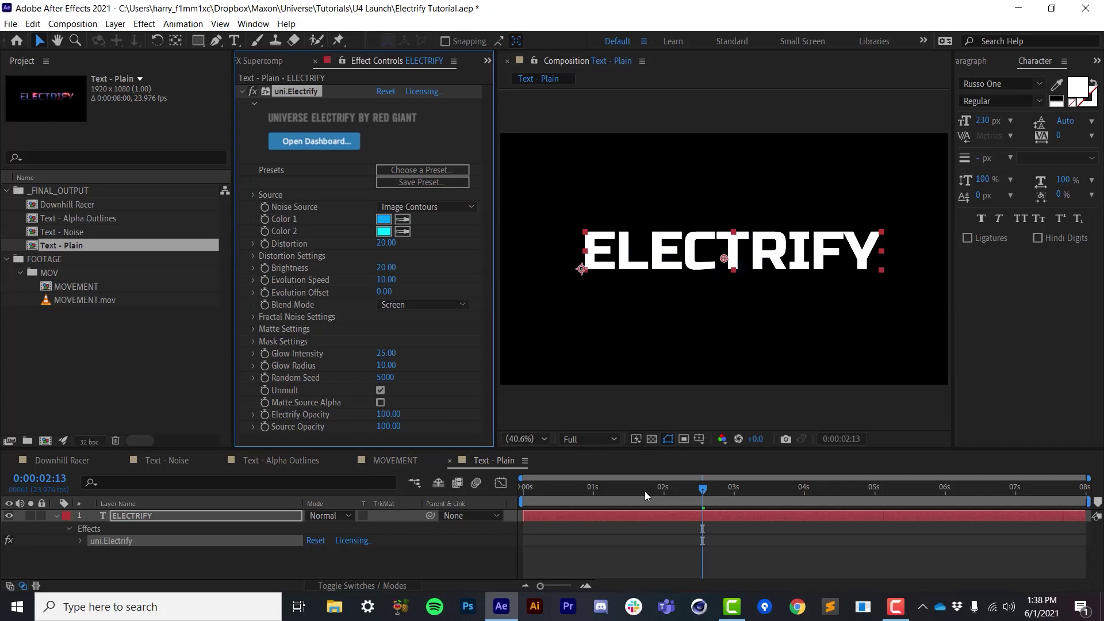
{"action": "left_click_drag", "start_coordinate": [644, 491], "coordinate": [634, 492]}
{"action": "key", "text": "space"}
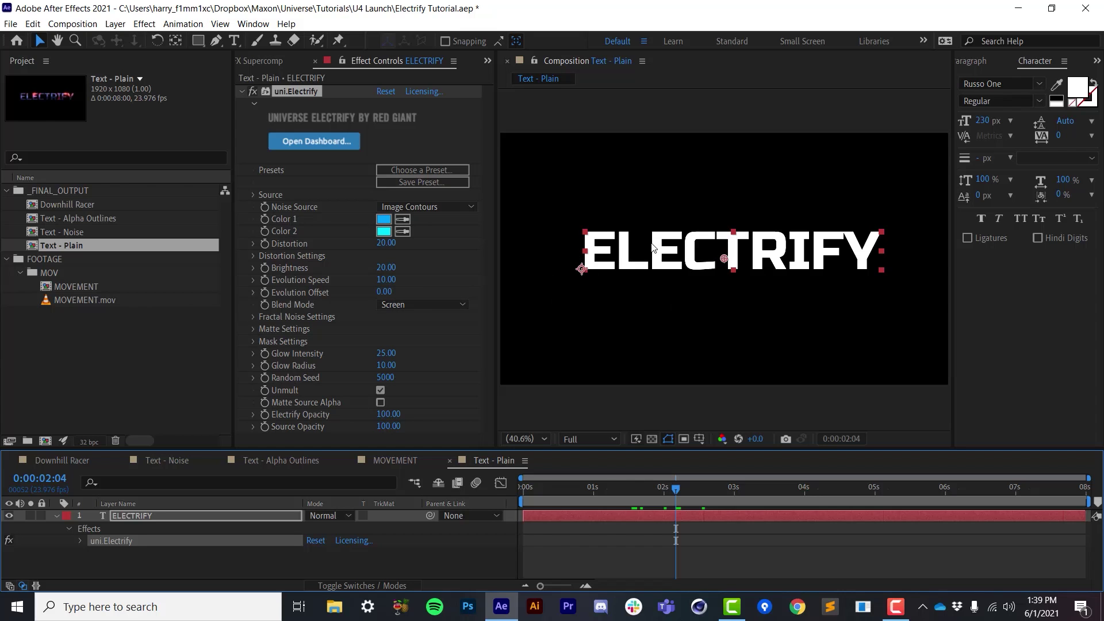
Change the ELECTRIFY text fill colour from white to teal 09828E in the Character panel
{"action": "left_click", "coordinate": [1078, 95]}
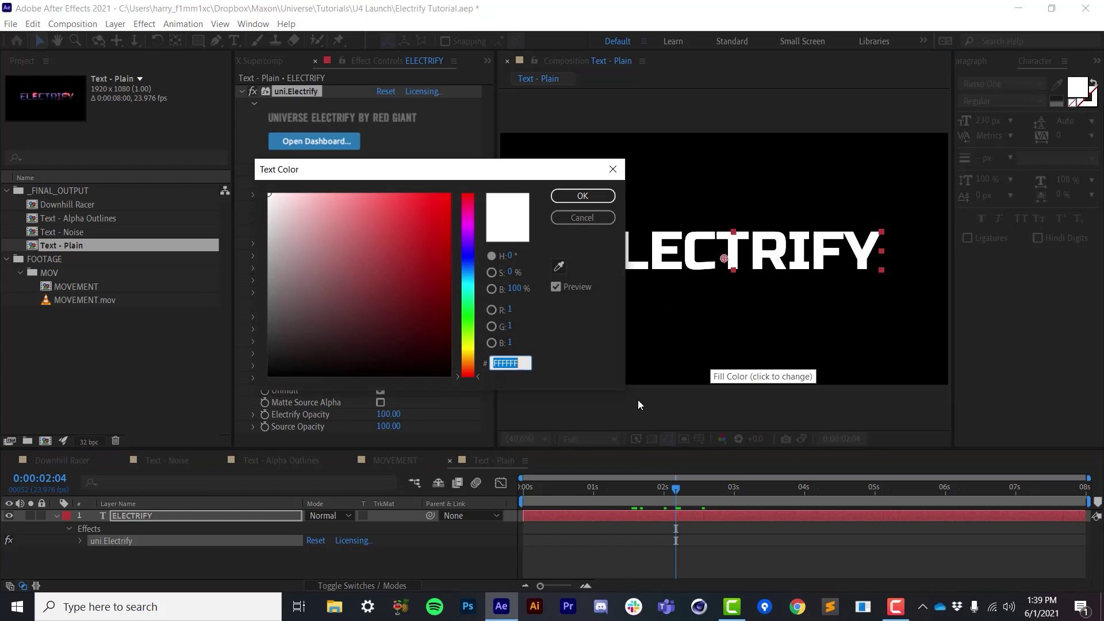
{"action": "left_click_drag", "start_coordinate": [433, 288], "coordinate": [440, 274]}
{"action": "left_click", "coordinate": [466, 274]}
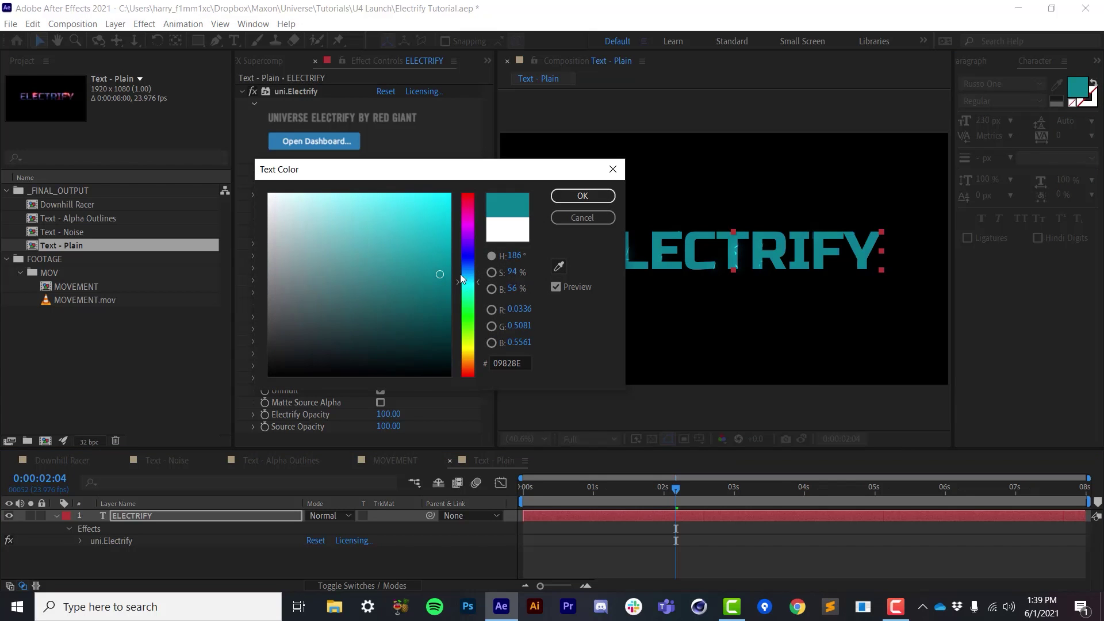
{"action": "key", "text": "Return"}
{"action": "left_click_drag", "start_coordinate": [623, 497], "coordinate": [567, 502]}
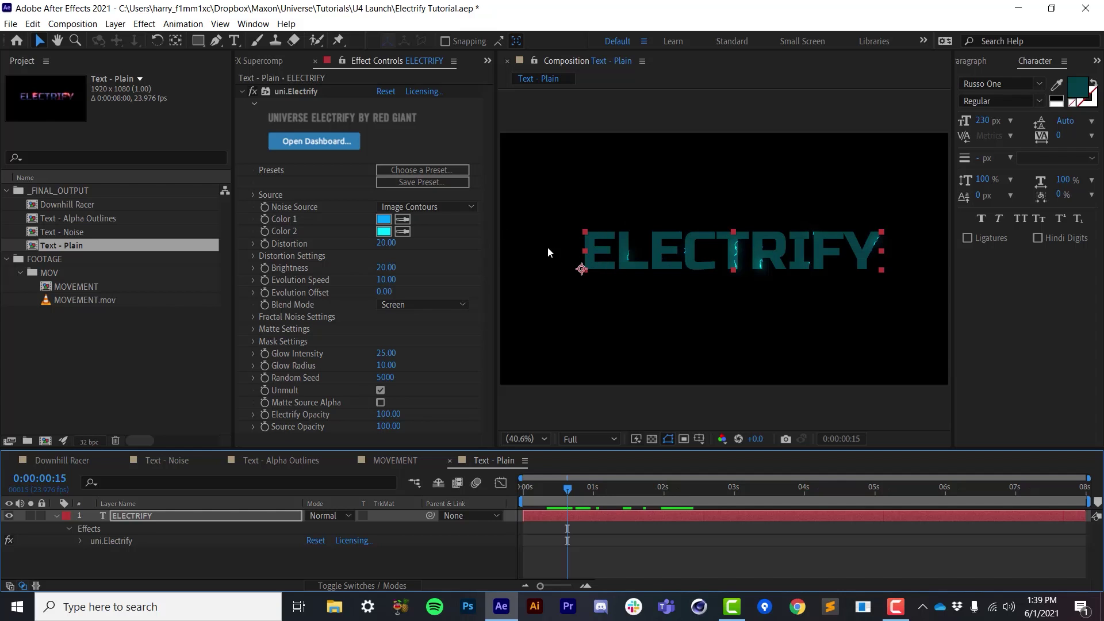
Switch Electrify's noise source to Fractal Noise and preview the lightning on the text
{"action": "left_click", "coordinate": [415, 208]}
{"action": "left_click", "coordinate": [444, 221]}
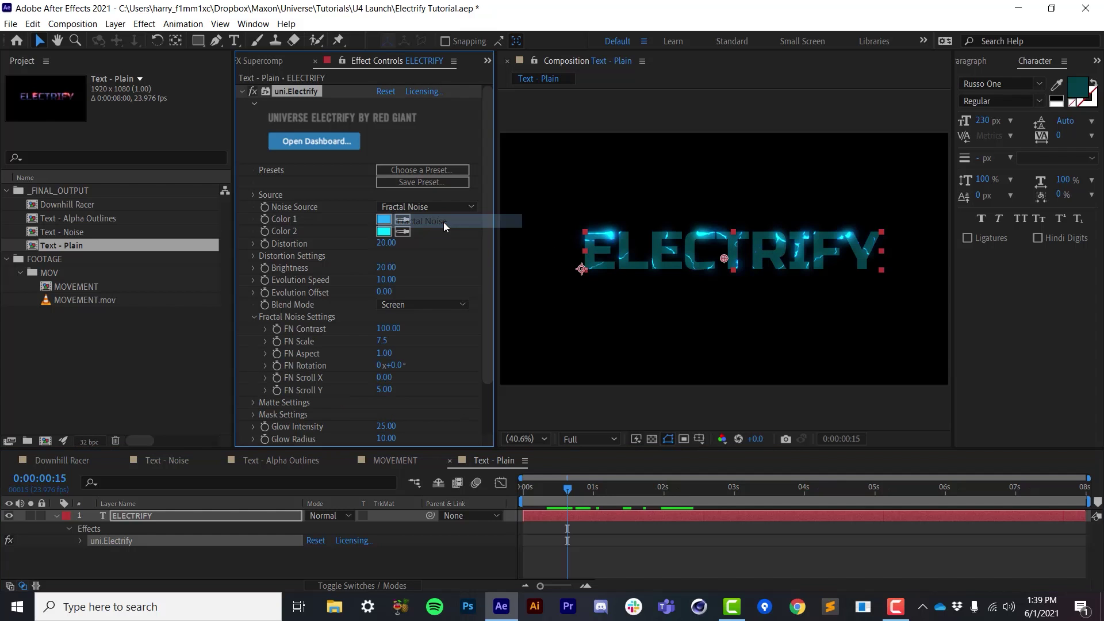
{"action": "left_click_drag", "start_coordinate": [571, 505], "coordinate": [685, 495]}
{"action": "left_click", "coordinate": [165, 461]}
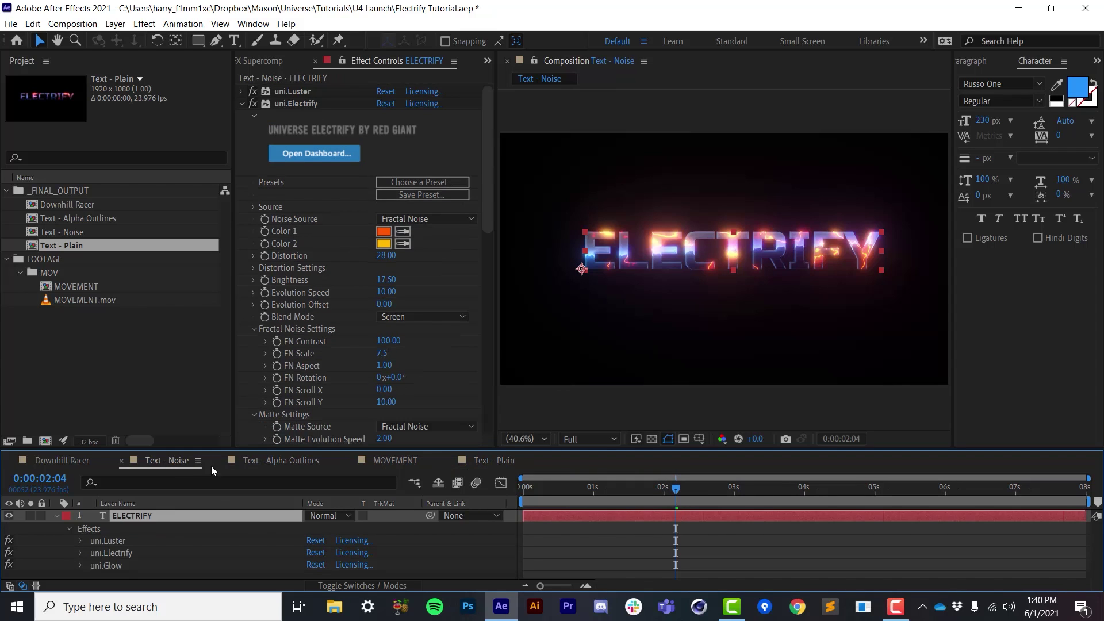
{"action": "left_click", "coordinate": [489, 462]}
Add uni.Luster to the ELECTRIFY layer above Electrify, then raise FN Scroll Y to 24
{"action": "left_click", "coordinate": [128, 517]}
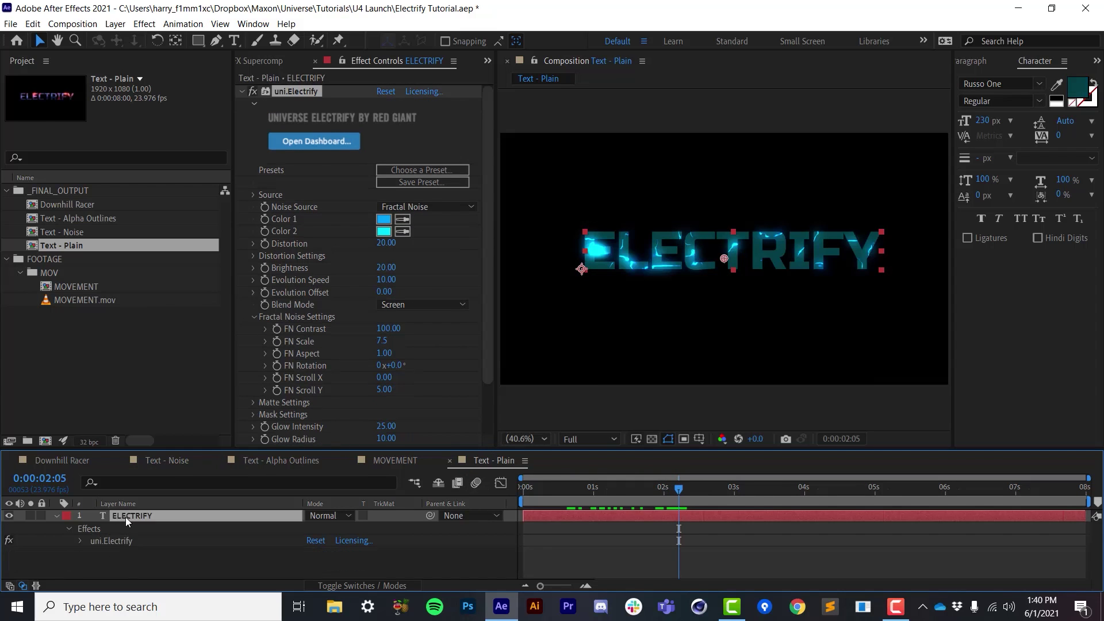
{"action": "left_click", "coordinate": [144, 24]}
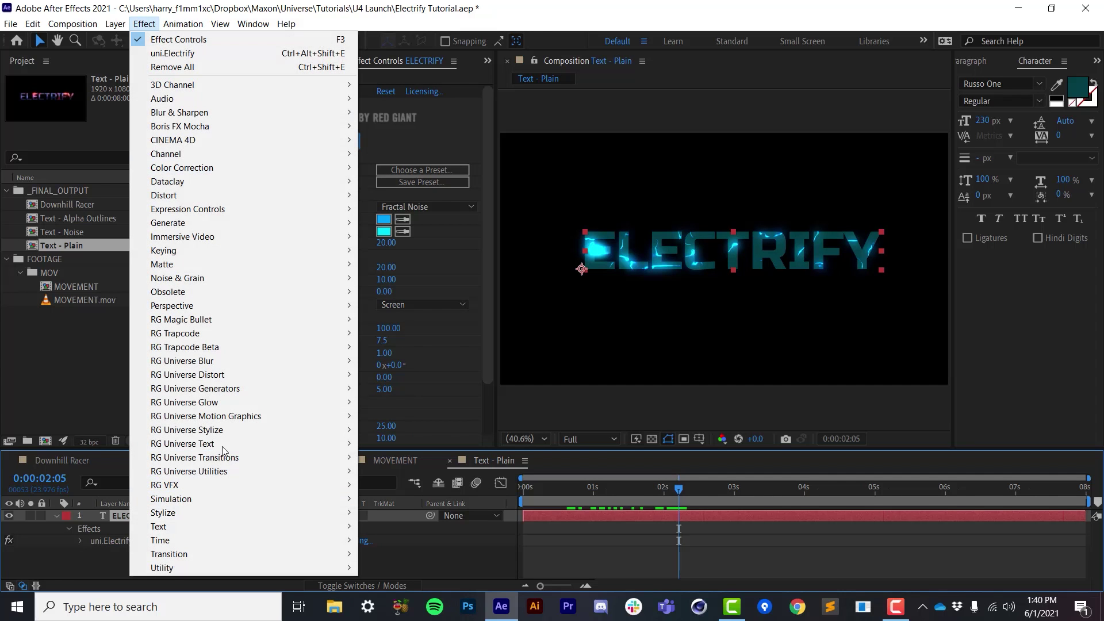
{"action": "mouse_move", "coordinate": [247, 431]}
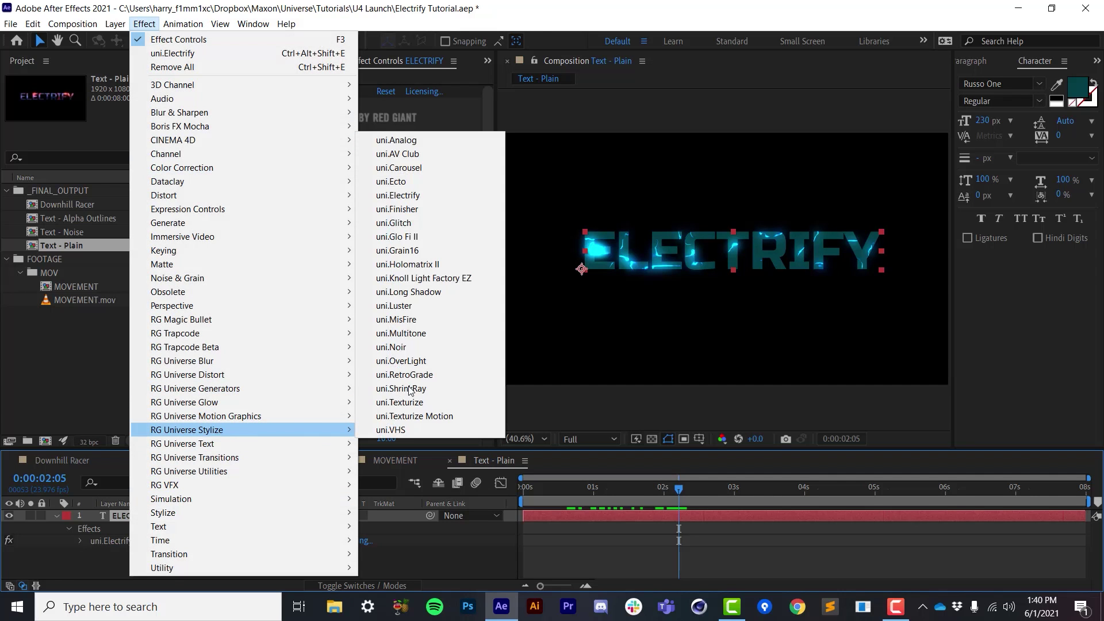
{"action": "left_click", "coordinate": [433, 310]}
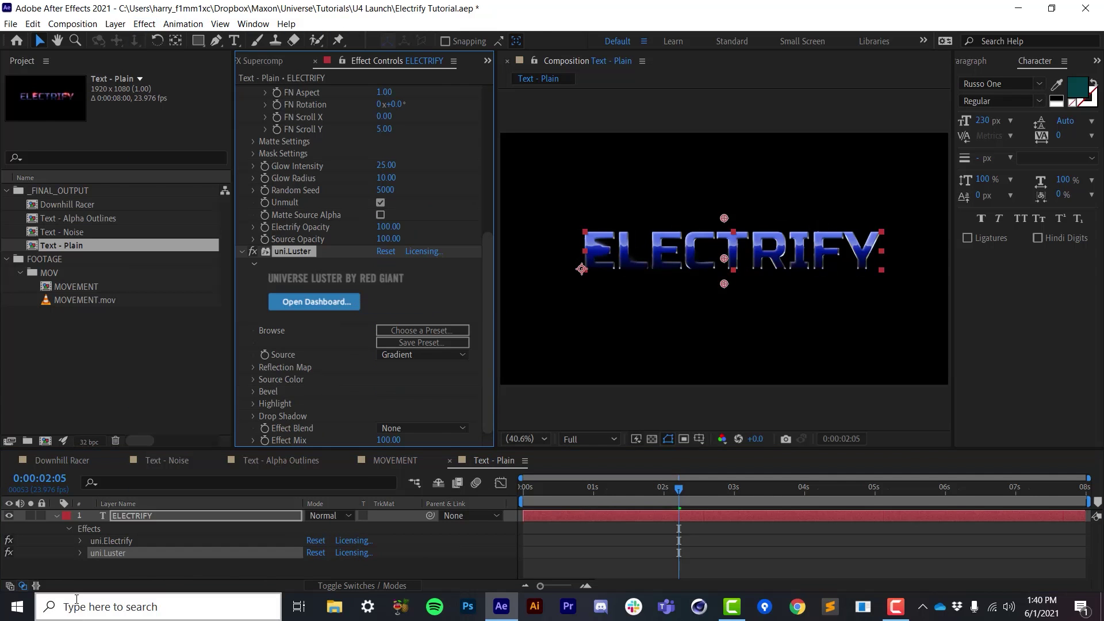
{"action": "mouse_move", "coordinate": [122, 554]}
{"action": "left_mouse_down"}
{"action": "mouse_move", "coordinate": [118, 538]}
{"action": "mouse_move", "coordinate": [126, 542]}
{"action": "left_mouse_up"}
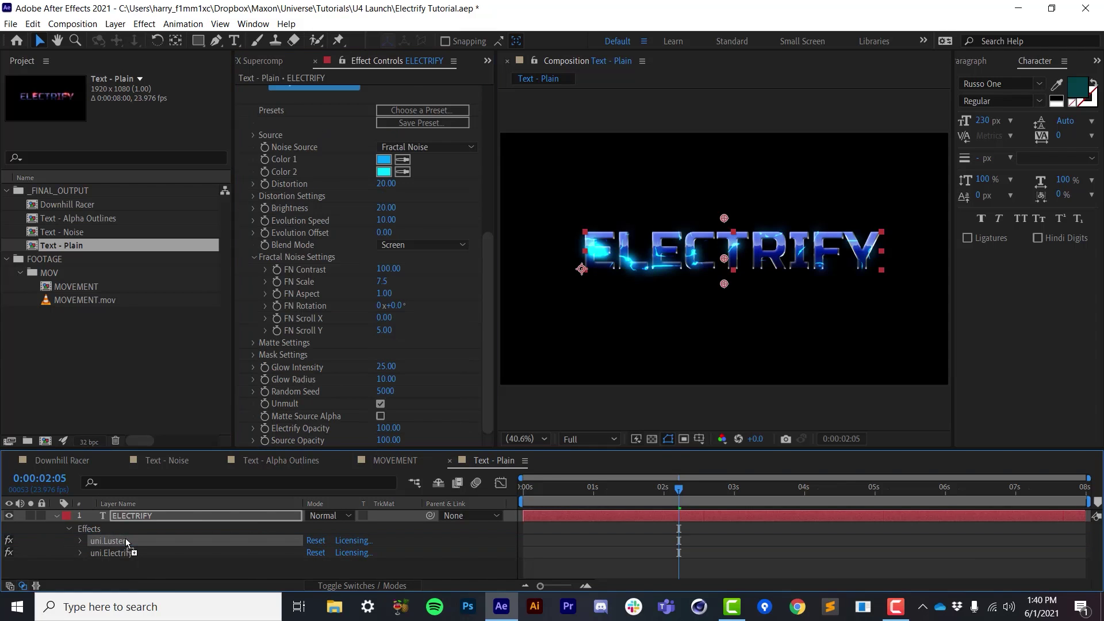
{"action": "key", "text": "space"}
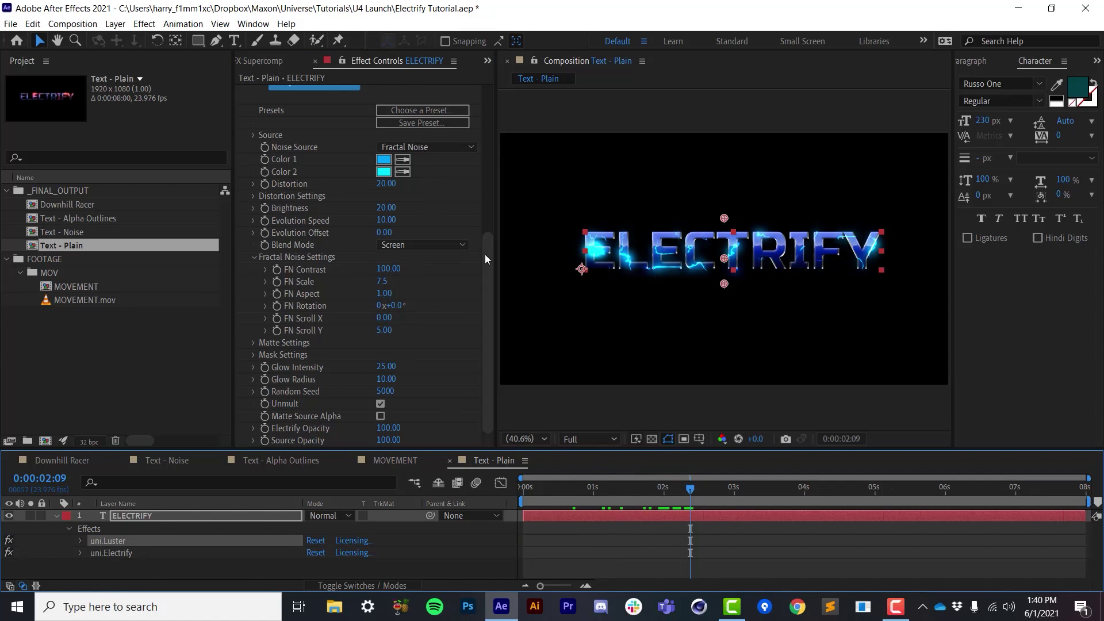
{"action": "left_click_drag", "start_coordinate": [385, 335], "coordinate": [399, 330]}
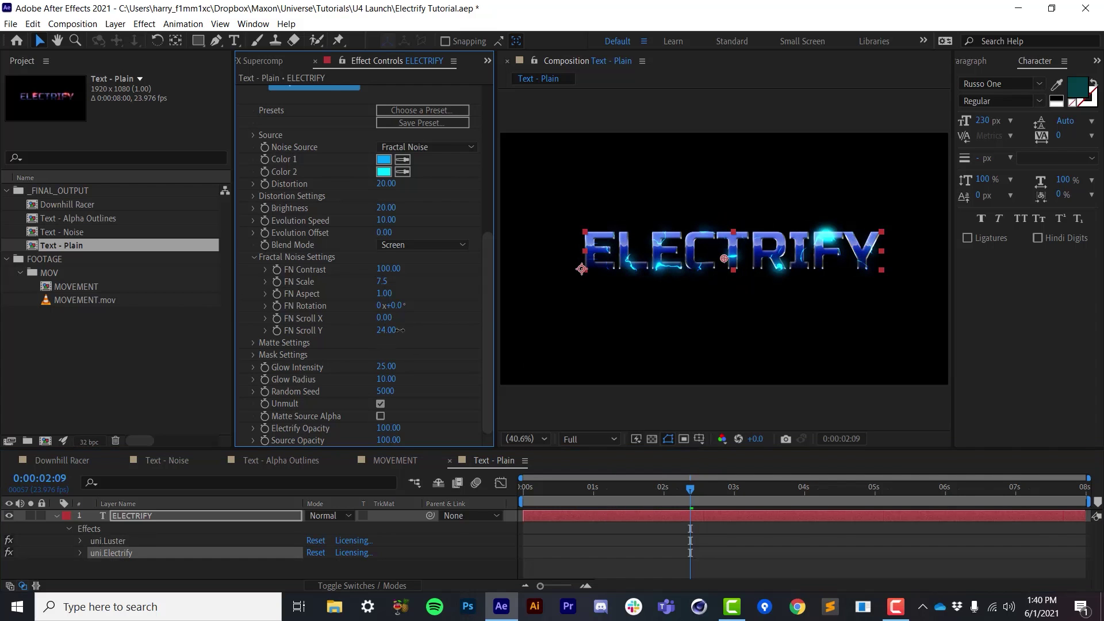
Set Electrify's Color 2 to yellow and Color 1 to orange
{"action": "left_click", "coordinate": [594, 488]}
{"action": "left_click", "coordinate": [383, 171]}
{"action": "left_click_drag", "start_coordinate": [464, 360], "coordinate": [466, 304]}
{"action": "key", "text": "Return"}
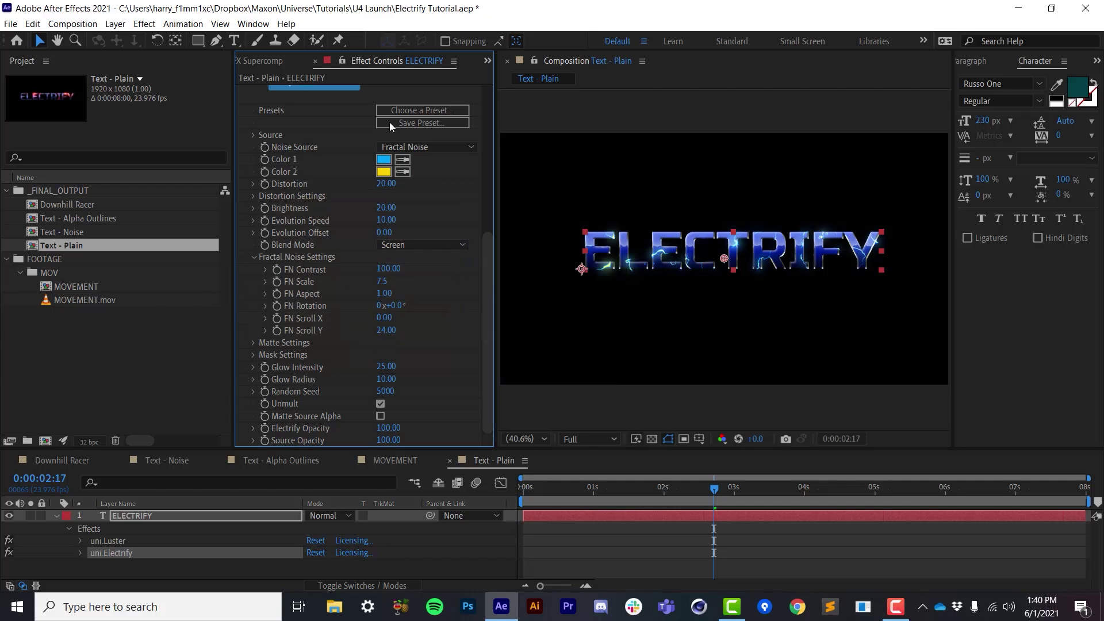
{"action": "left_click", "coordinate": [384, 159]}
{"action": "mouse_move", "coordinate": [464, 369]}
{"action": "left_mouse_down"}
{"action": "mouse_move", "coordinate": [463, 336]}
{"action": "mouse_move", "coordinate": [474, 360]}
{"action": "left_mouse_up"}
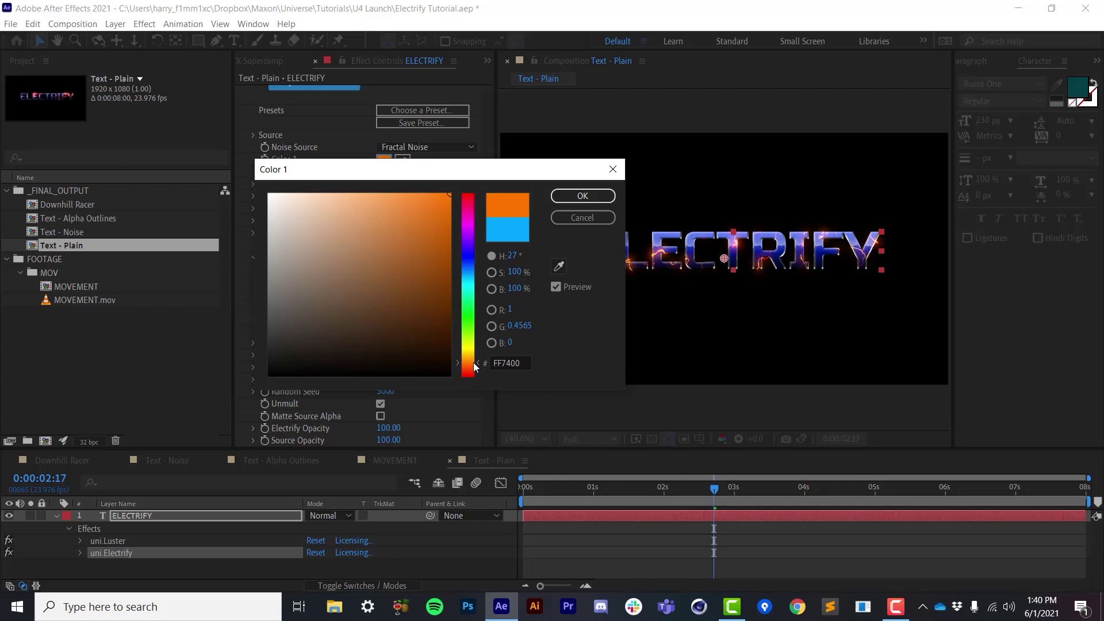
{"action": "key", "text": "Return"}
Preview the new colours and raise Electrify's Brightness to 23.10
{"action": "left_click", "coordinate": [535, 495]}
{"action": "key", "text": "space"}
{"action": "left_click_drag", "start_coordinate": [389, 213], "coordinate": [424, 209]}
{"action": "left_click_drag", "start_coordinate": [642, 489], "coordinate": [695, 516]}
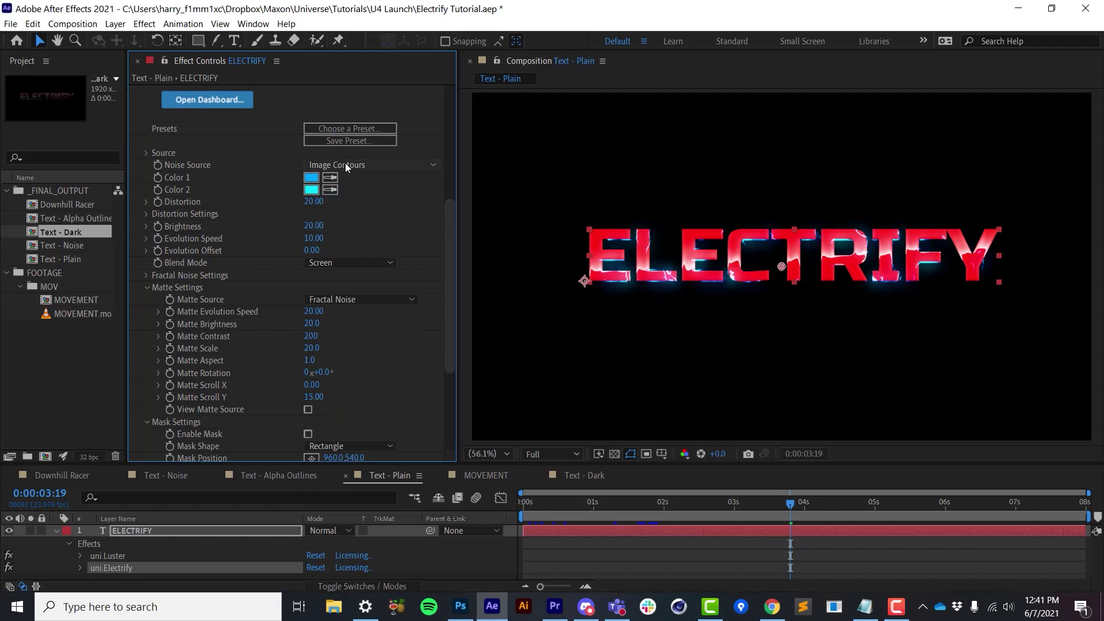
Set uni.Electrify's Noise Source to Alpha Outline so lightning traces the letter edges
{"action": "left_click", "coordinate": [347, 166]}
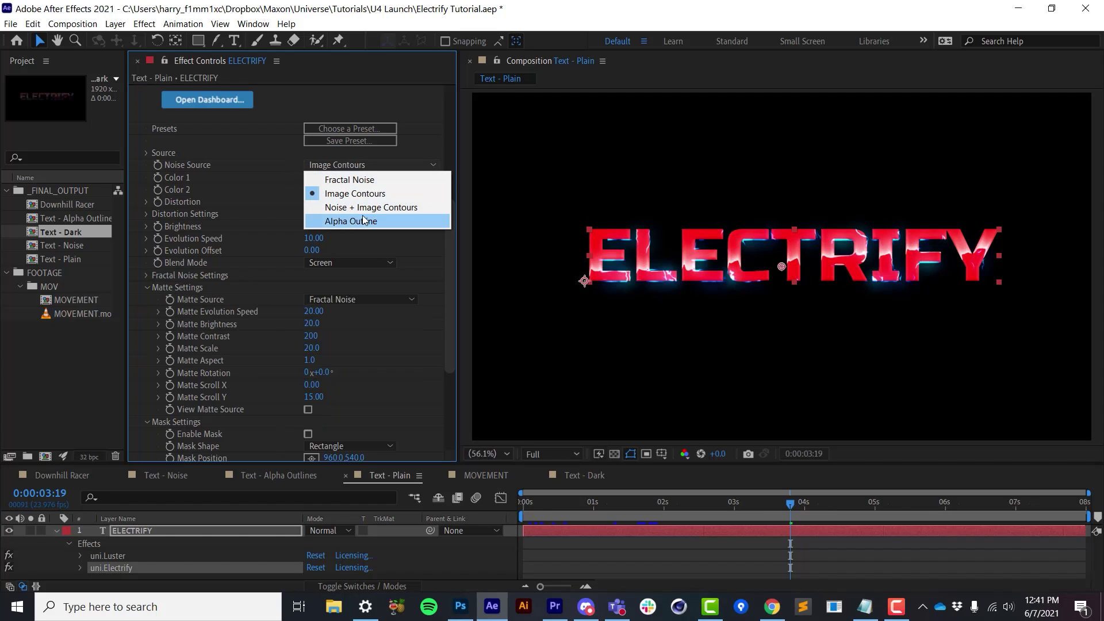
{"action": "left_click", "coordinate": [364, 220]}
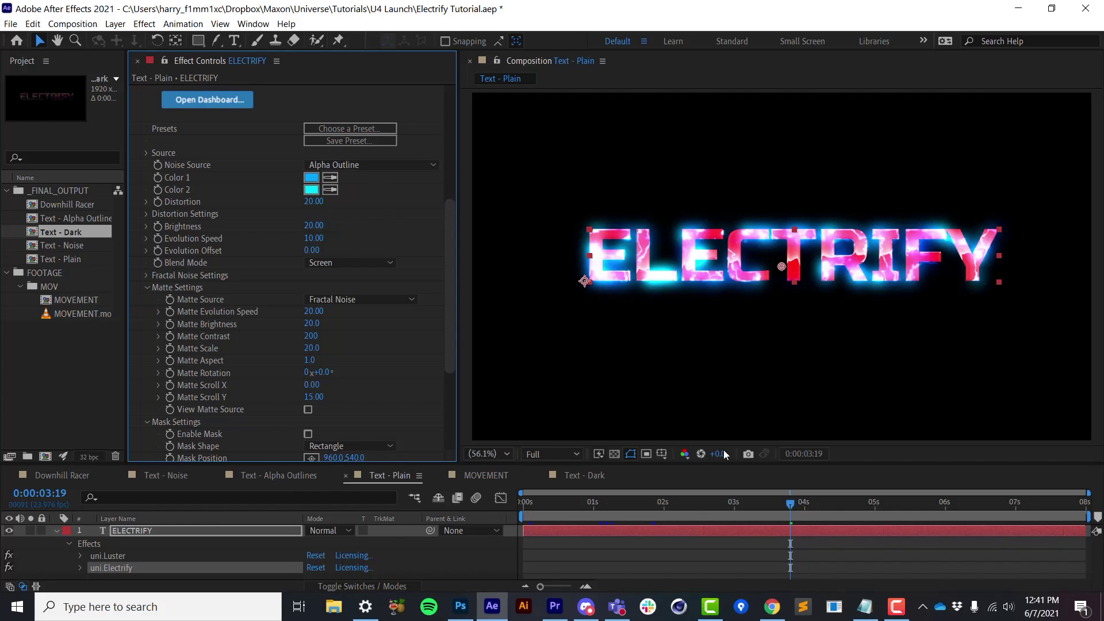
{"action": "left_click_drag", "start_coordinate": [689, 514], "coordinate": [722, 509]}
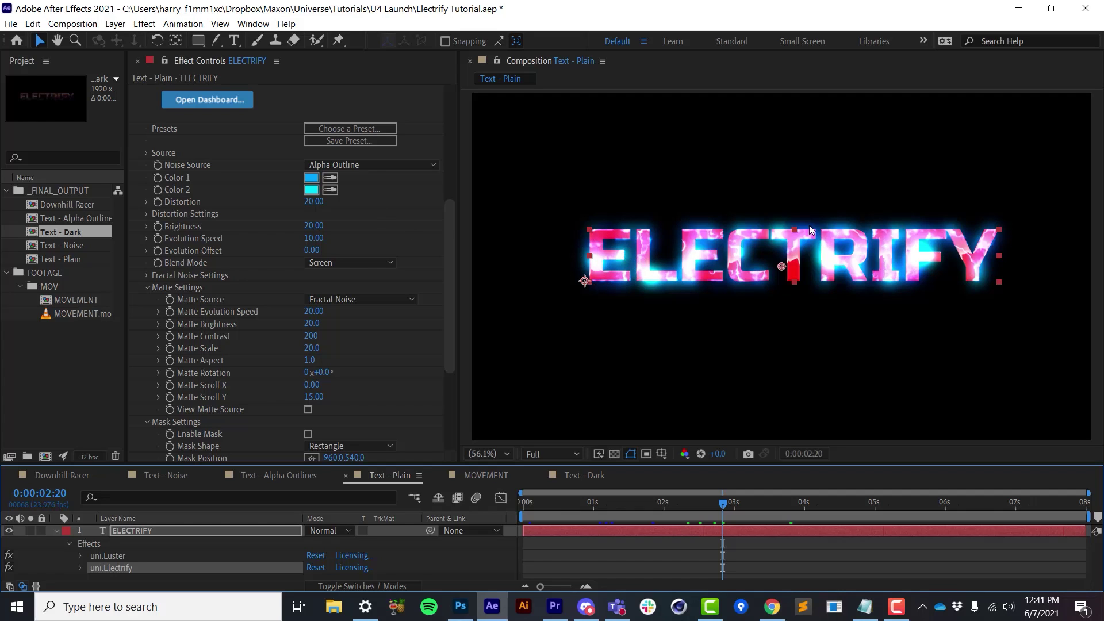
Set Electrify's Blend Mode to None and Distortion to 0
{"action": "left_click", "coordinate": [378, 165]}
{"action": "left_click", "coordinate": [336, 263]}
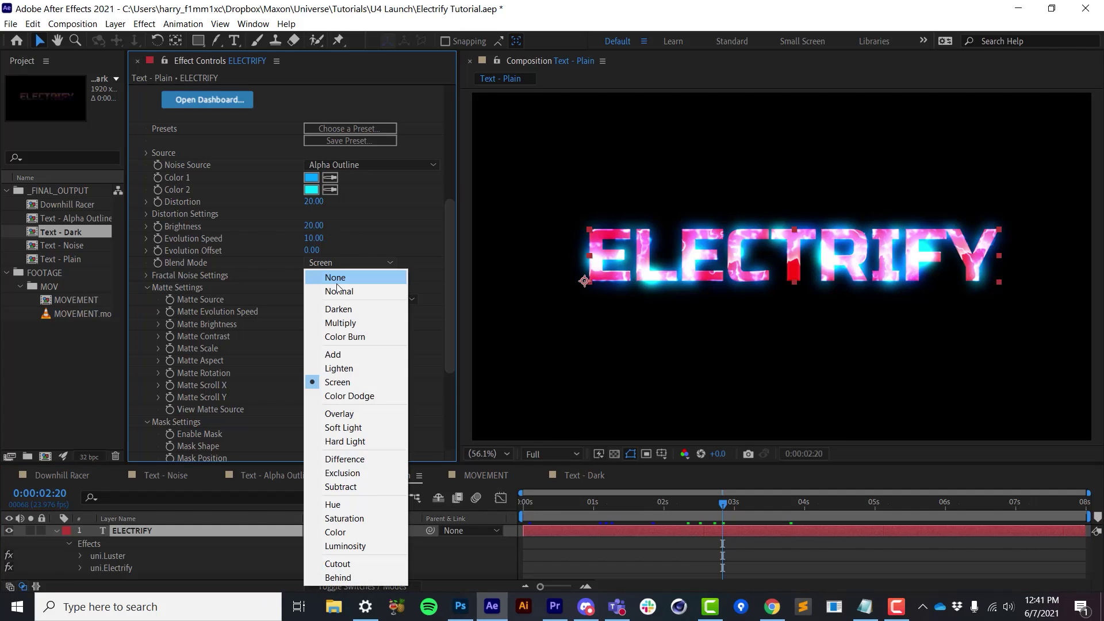
{"action": "left_click", "coordinate": [336, 278]}
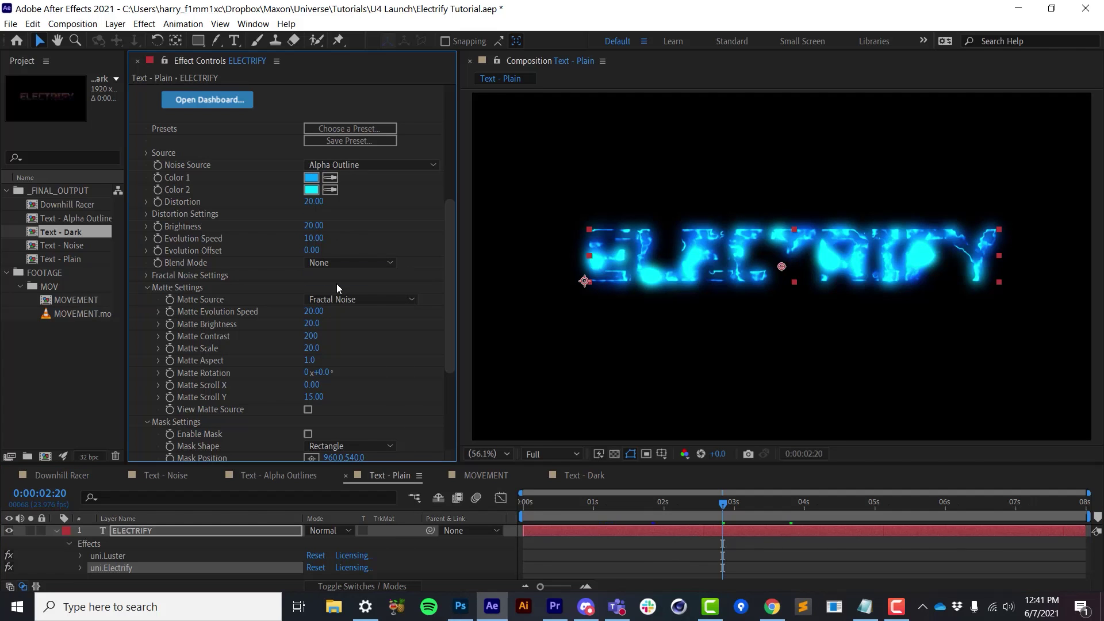
{"action": "left_click", "coordinate": [319, 201]}
{"action": "type", "text": "0"}
{"action": "key", "text": "Return"}
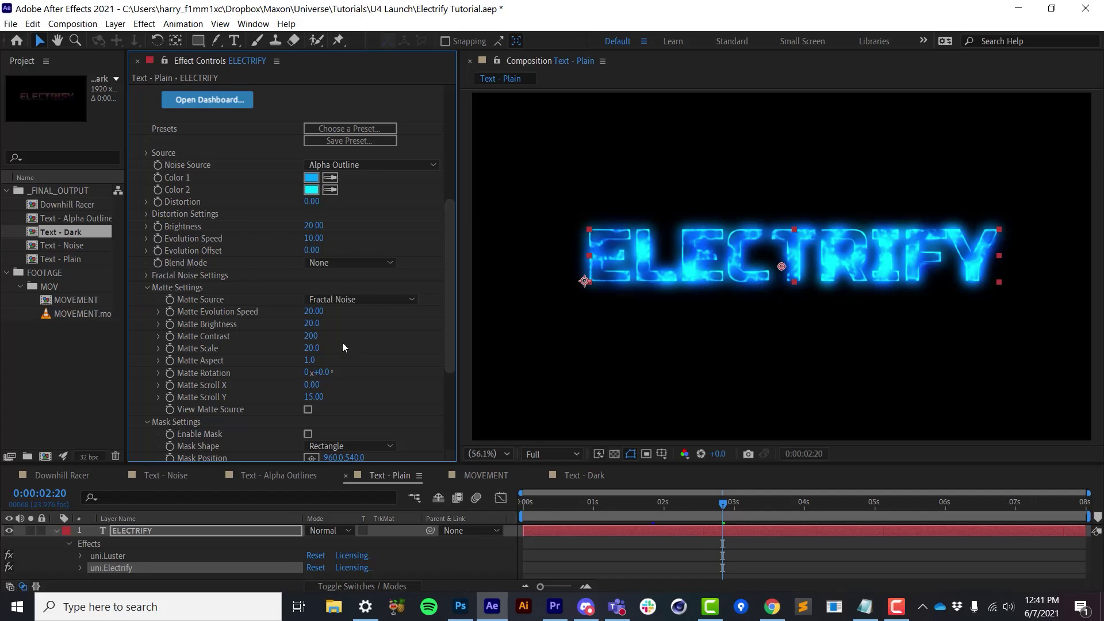
Set Matte Brightness to 44, Brightness to 9, and Matte Scale to 4.5
{"action": "mouse_move", "coordinate": [316, 323]}
{"action": "left_mouse_down"}
{"action": "mouse_move", "coordinate": [322, 343]}
{"action": "mouse_move", "coordinate": [311, 338]}
{"action": "left_mouse_up"}
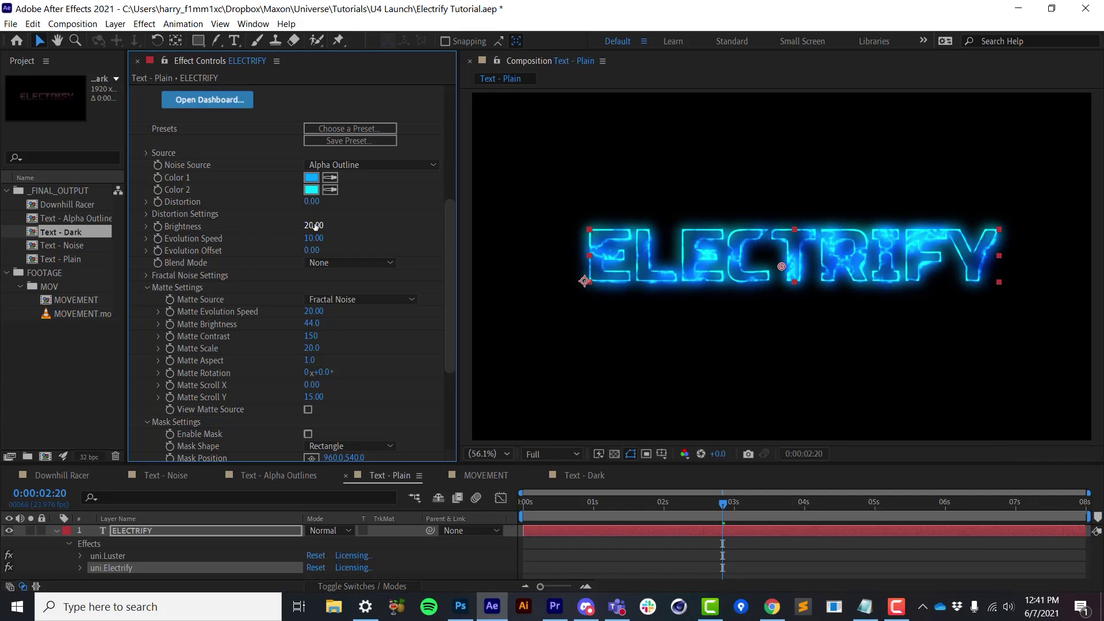
{"action": "left_click_drag", "start_coordinate": [304, 226], "coordinate": [260, 246]}
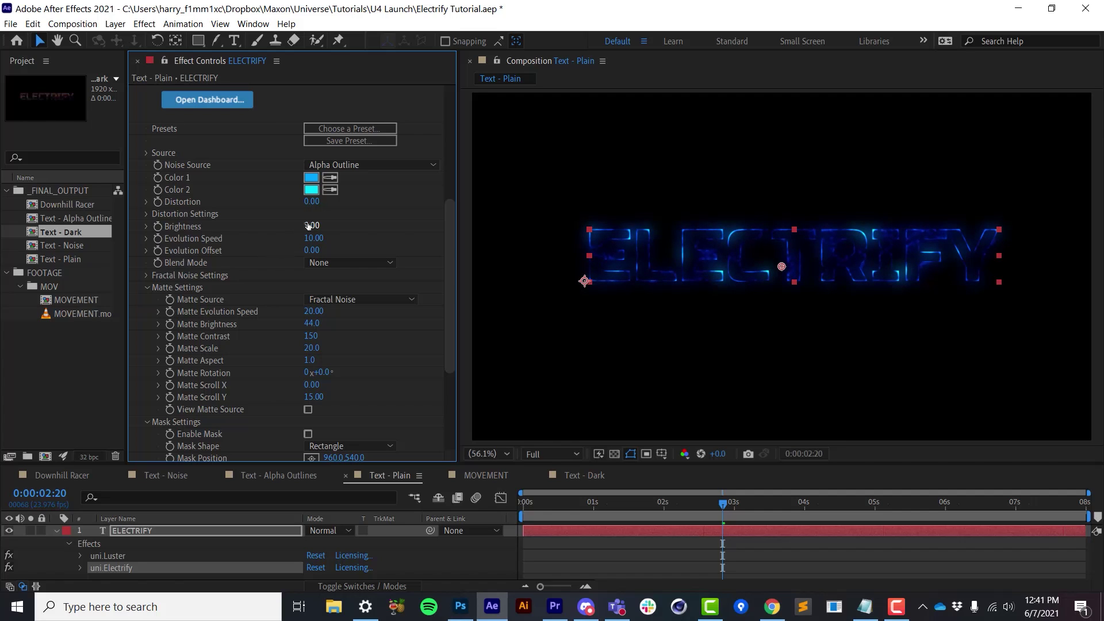
{"action": "left_click_drag", "start_coordinate": [313, 325], "coordinate": [231, 362]}
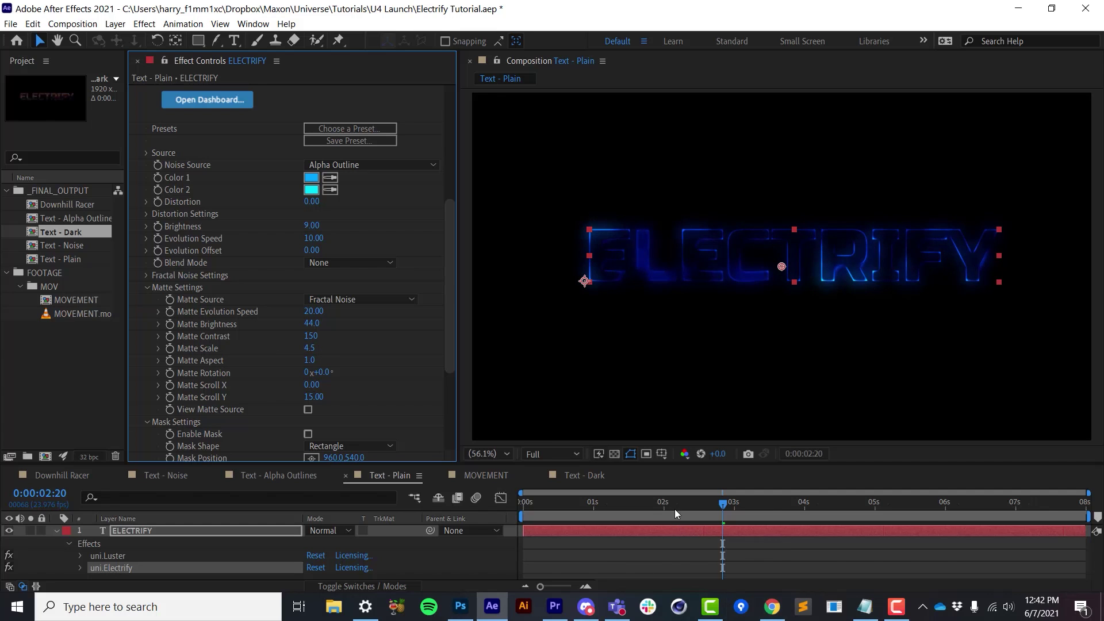
{"action": "left_click_drag", "start_coordinate": [675, 508], "coordinate": [735, 518]}
Set Matte Evolution Speed to 0, Matte Scroll Y to 0, and Matte Scroll X to -5
{"action": "left_click", "coordinate": [305, 313]}
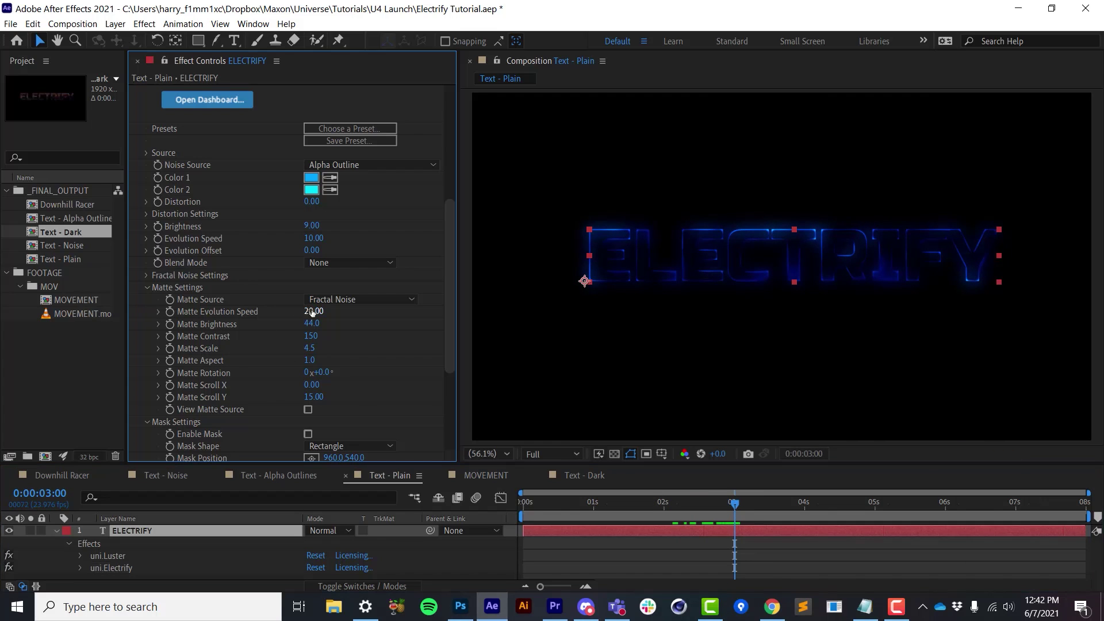
{"action": "left_click", "coordinate": [313, 312]}
{"action": "key", "text": "Return"}
{"action": "left_click", "coordinate": [316, 397]}
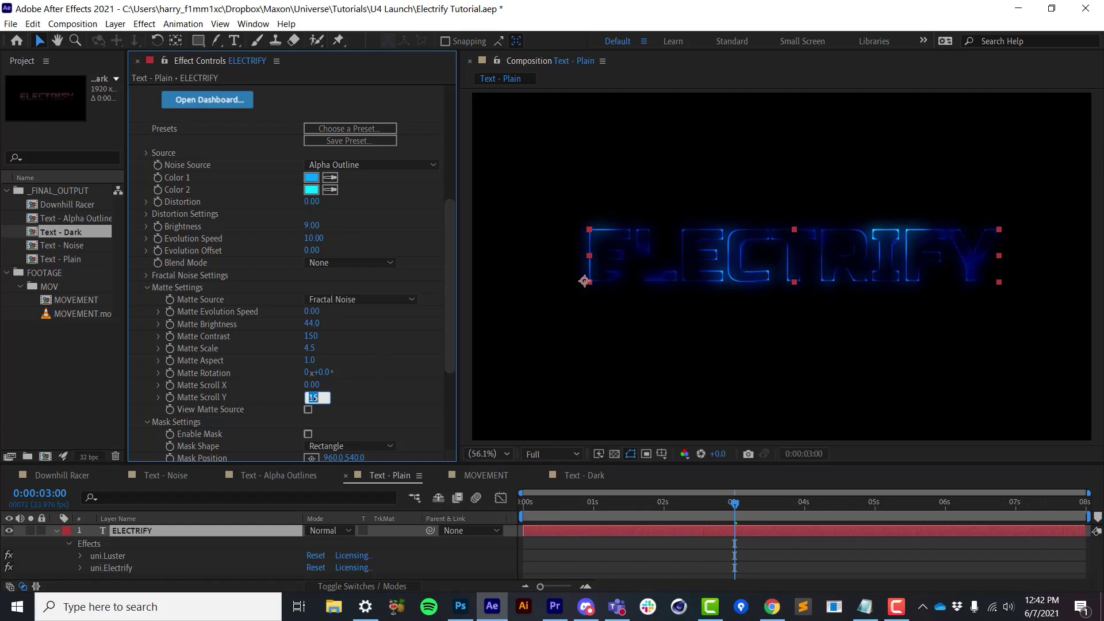
{"action": "type", "text": "0"}
{"action": "key", "text": "Return"}
{"action": "left_click_drag", "start_coordinate": [313, 385], "coordinate": [322, 383]}
{"action": "left_click", "coordinate": [322, 383]}
{"action": "type", "text": "-5"}
{"action": "key", "text": "Return"}
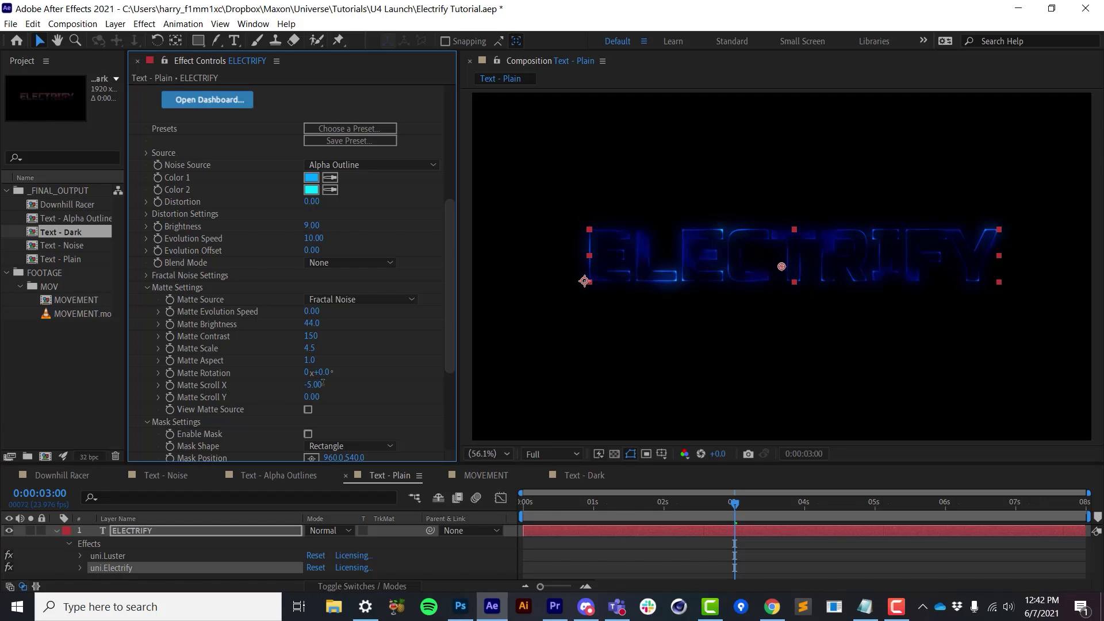
Set Electrify's Blend Mode to Screen with Distortion and Brightness at 14, then preview the animation
{"action": "left_click", "coordinate": [340, 264]}
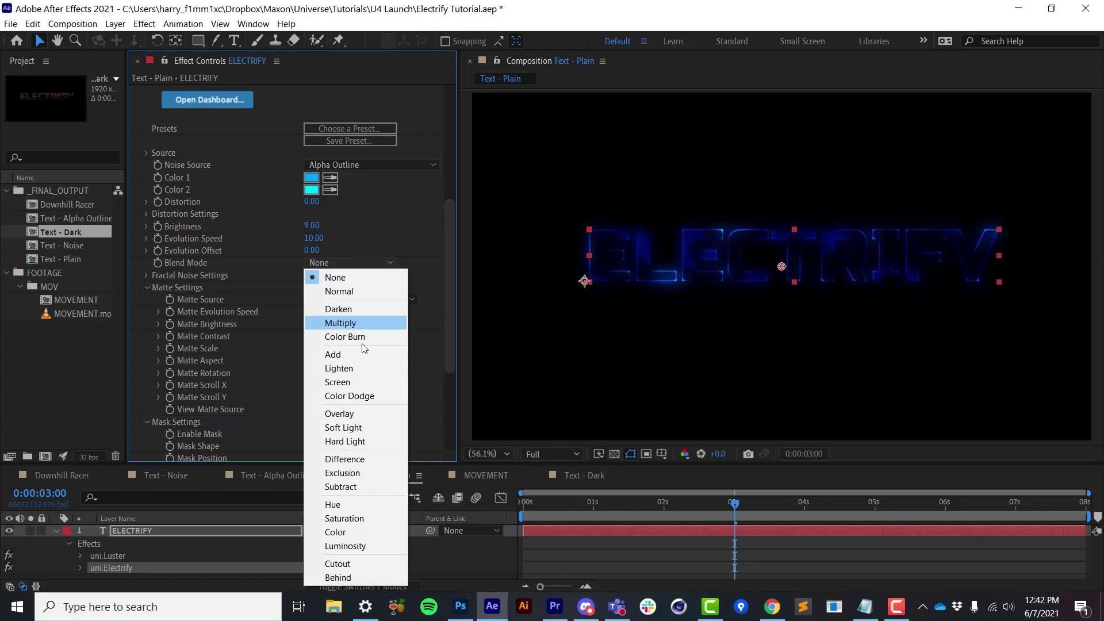
{"action": "left_click", "coordinate": [349, 383]}
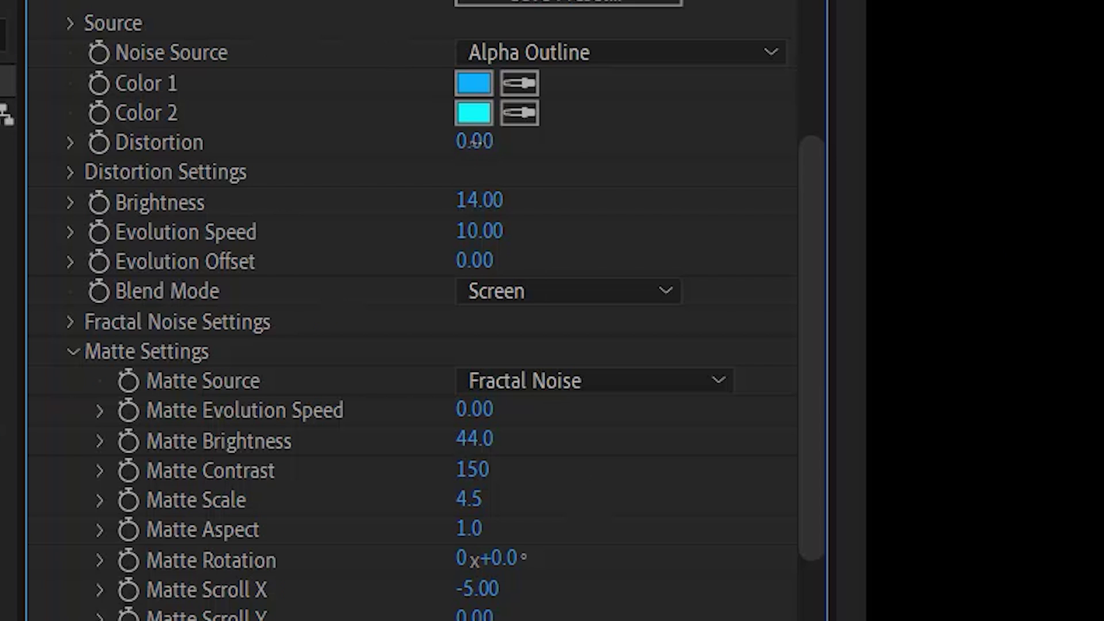
{"action": "left_click_drag", "start_coordinate": [312, 201], "coordinate": [318, 201]}
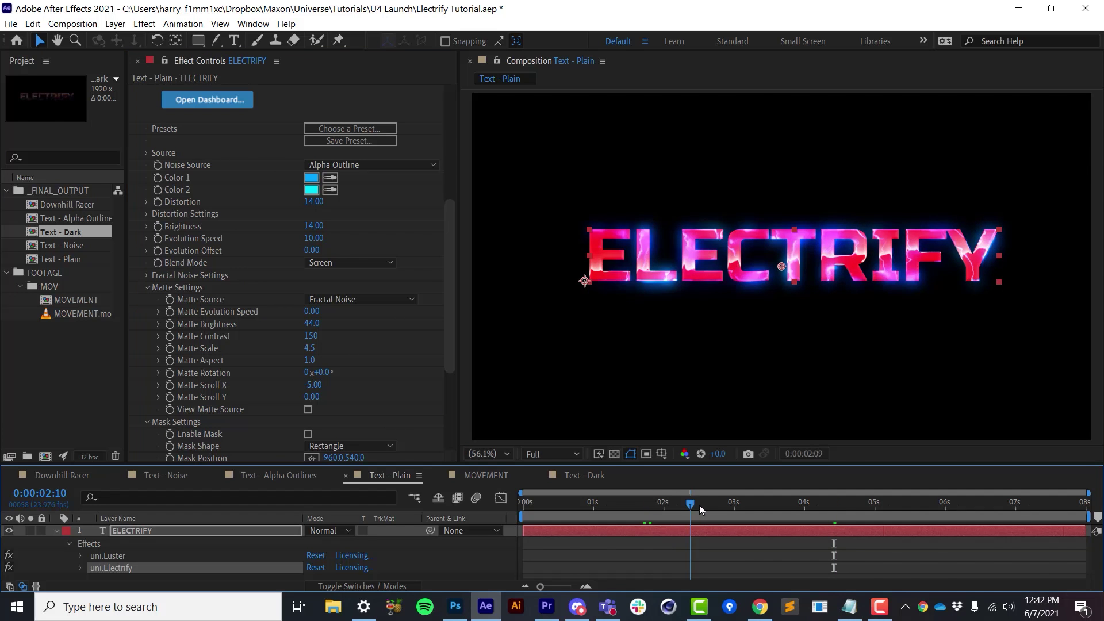
{"action": "left_click_drag", "start_coordinate": [699, 505], "coordinate": [626, 503]}
{"action": "key", "text": "space"}
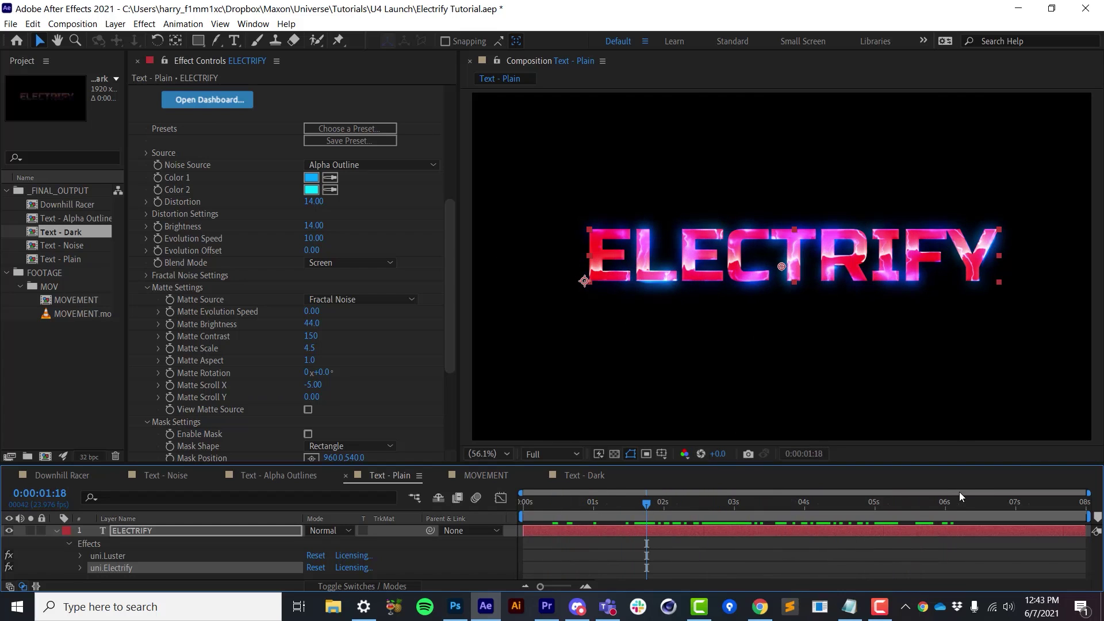